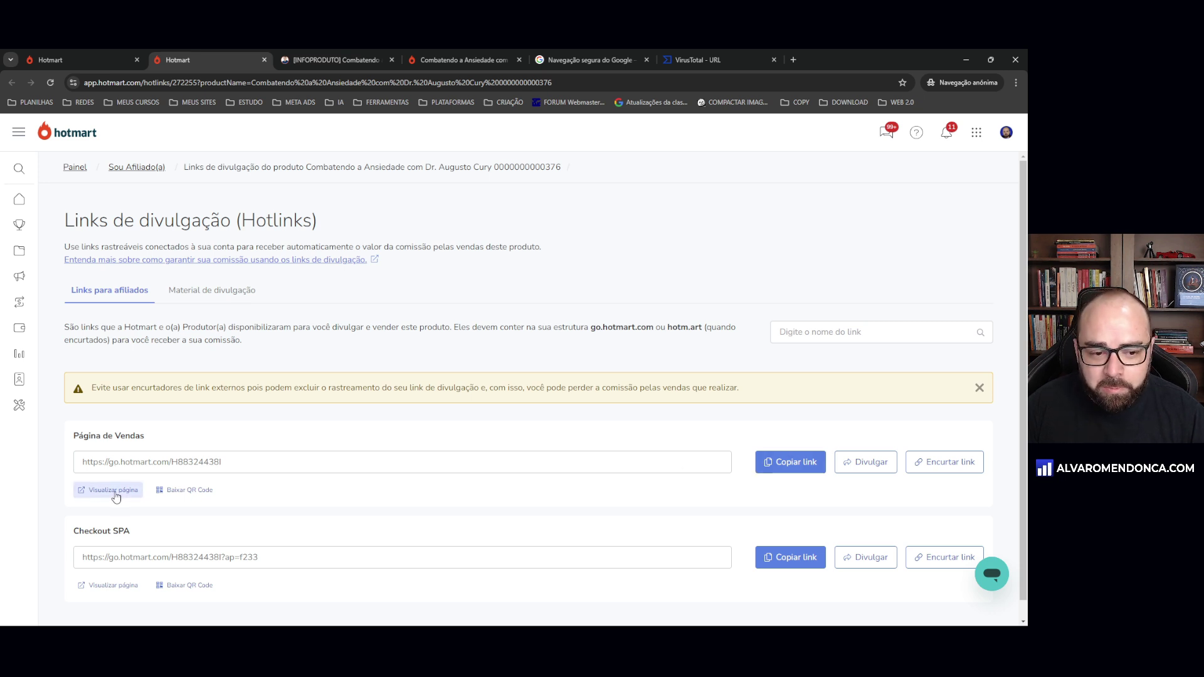
Open the untracked preview of the product's sales page and copy its address without the ref parameter
left_click(116, 491)
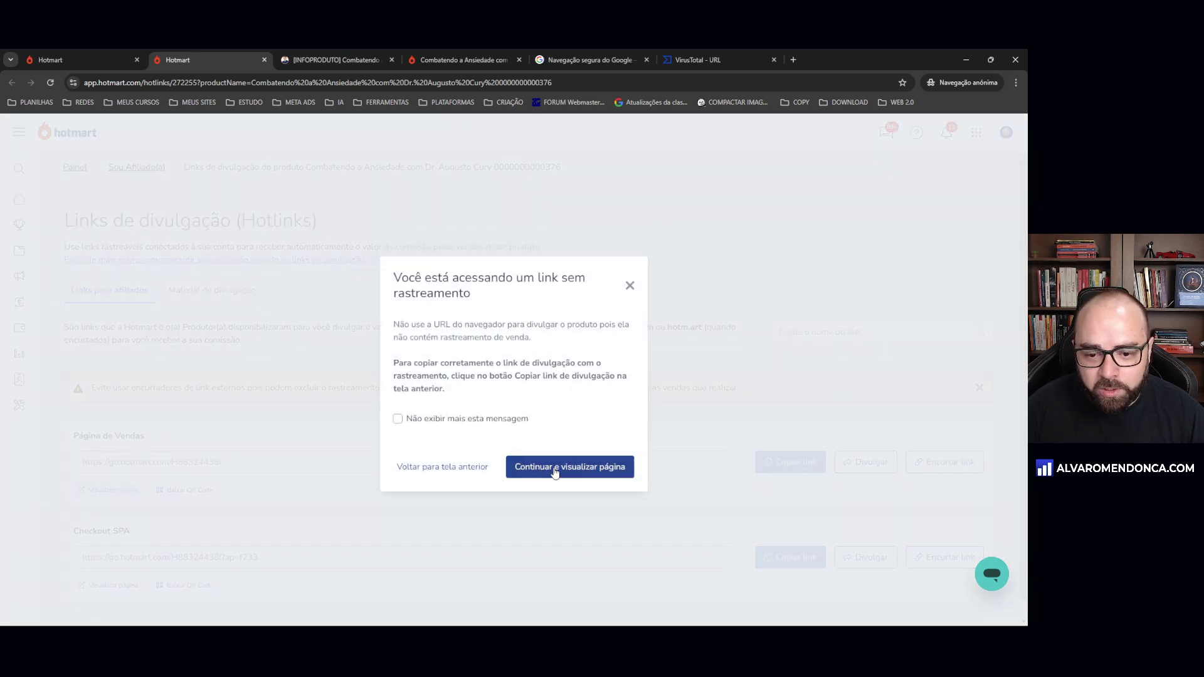
left_click(551, 467)
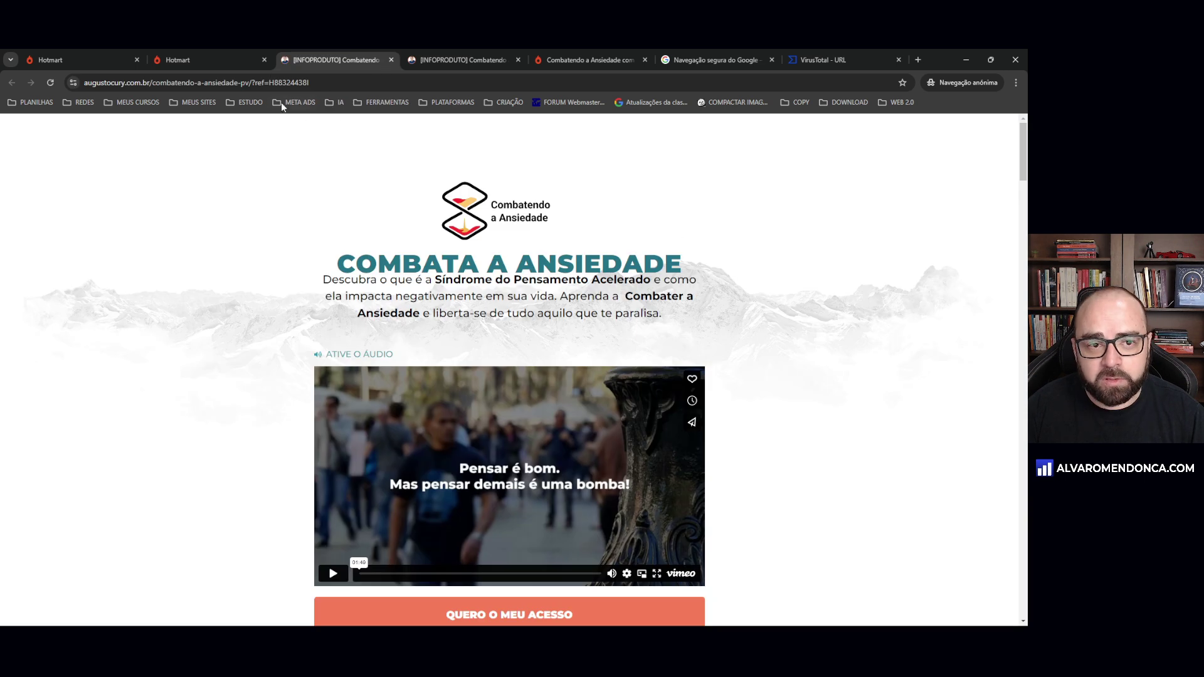
left_click(254, 82)
left_click(270, 84)
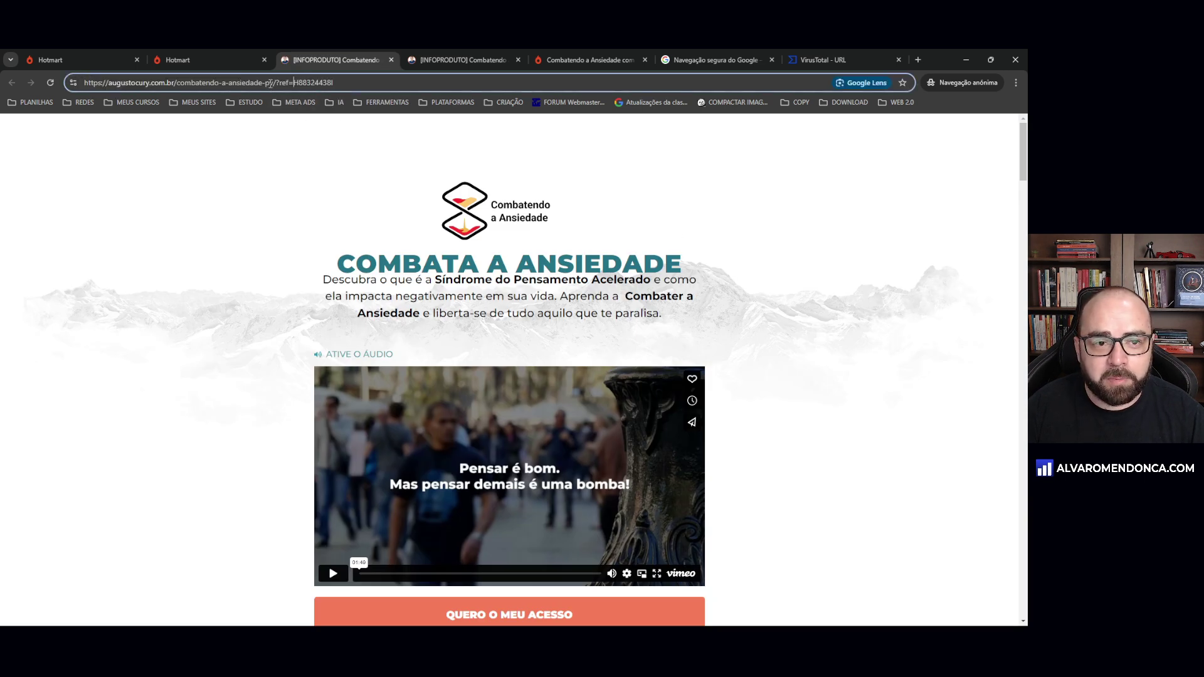
left_click_drag(278, 83, 416, 83)
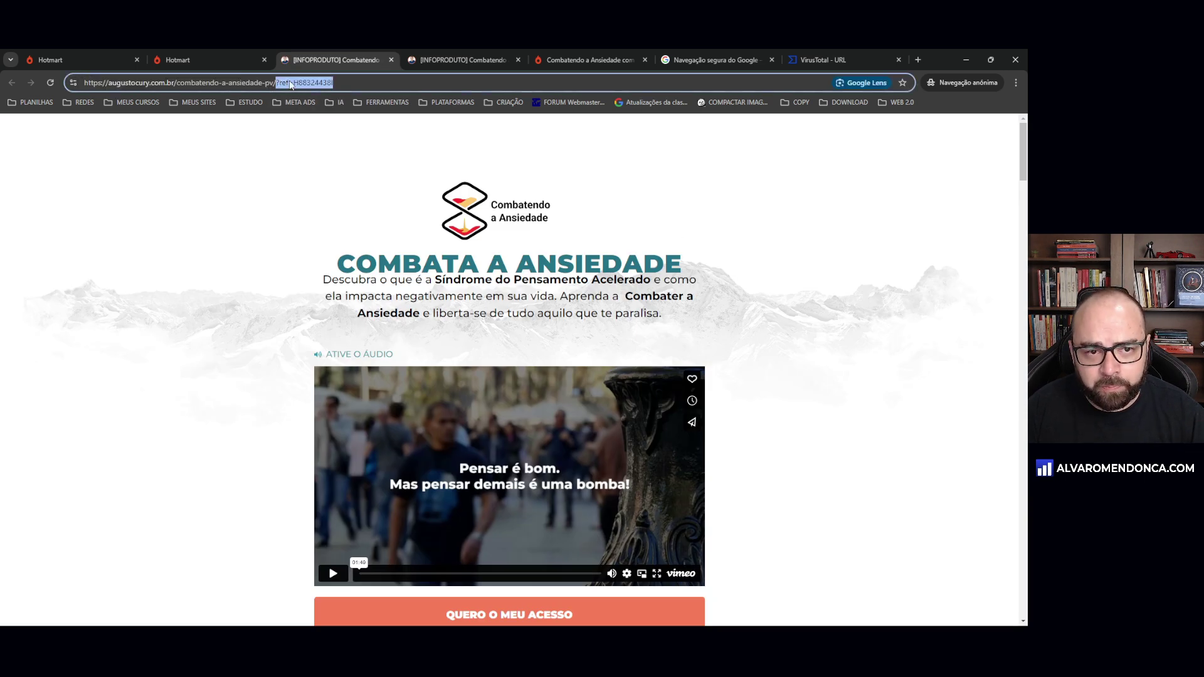
left_click(286, 83)
left_click_drag(279, 83, 85, 84)
key("ctrl+c")
left_click(278, 83)
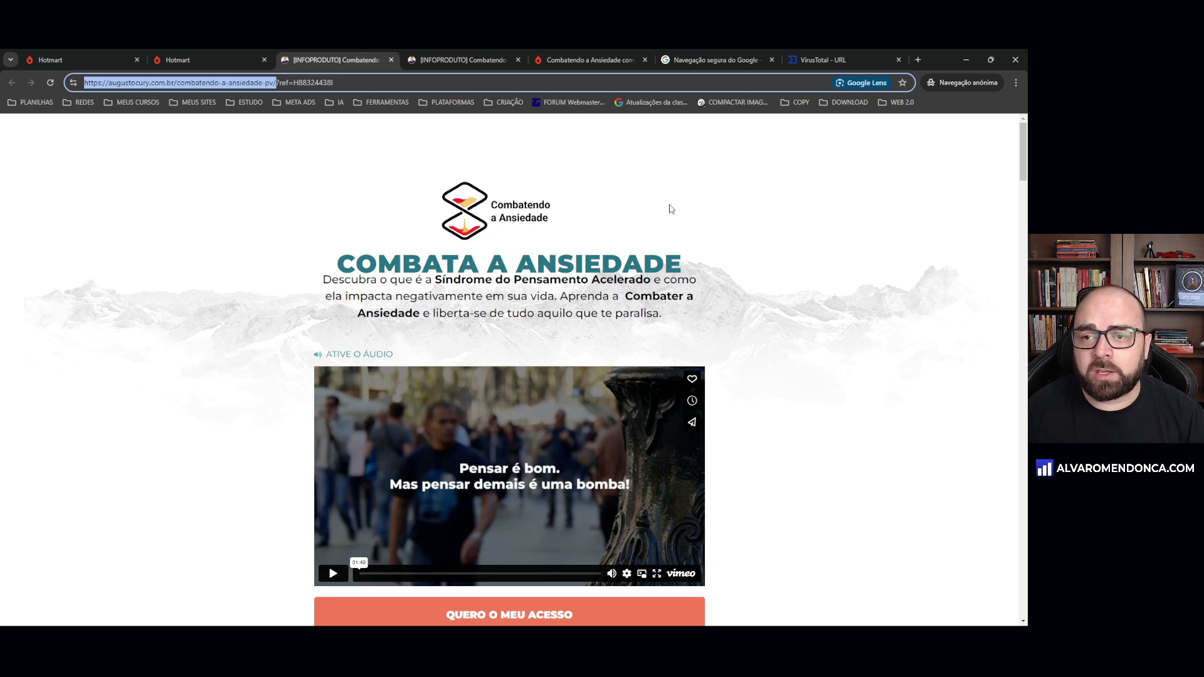
Examine the current Safe Browsing status of the augustocury.com.br/combatendo-a-ansiedade-pv page in Google's Transparency Report, enlarged to 125%
left_click(712, 60)
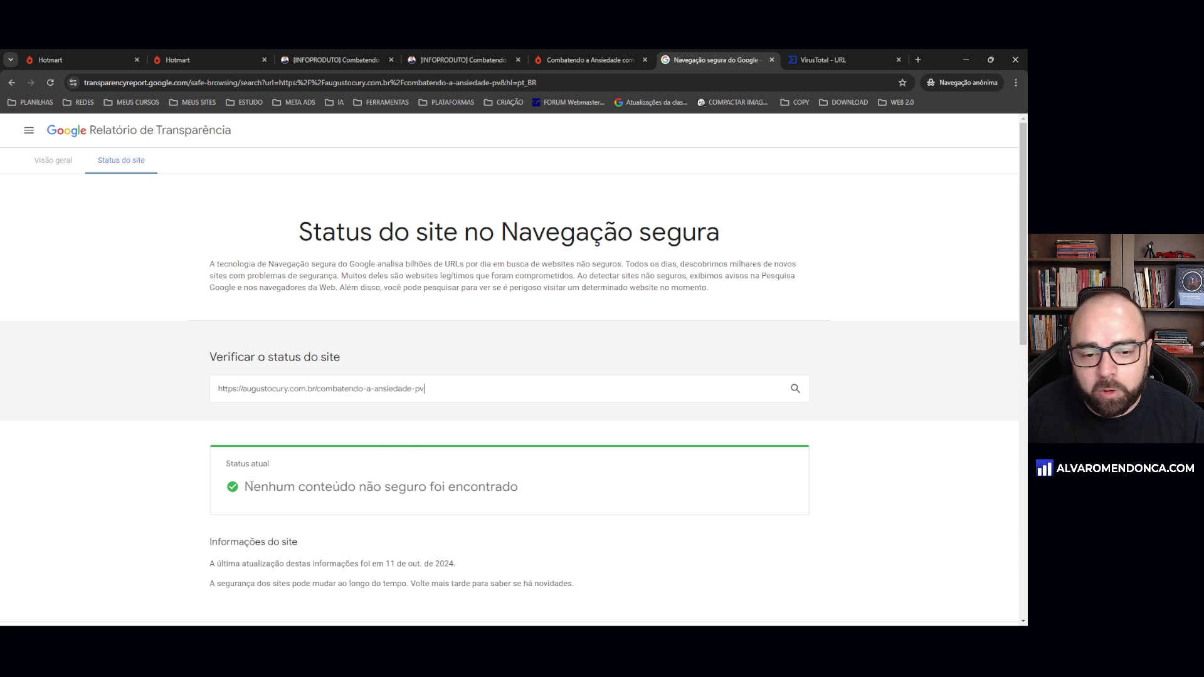
left_click_drag(253, 486, 460, 487)
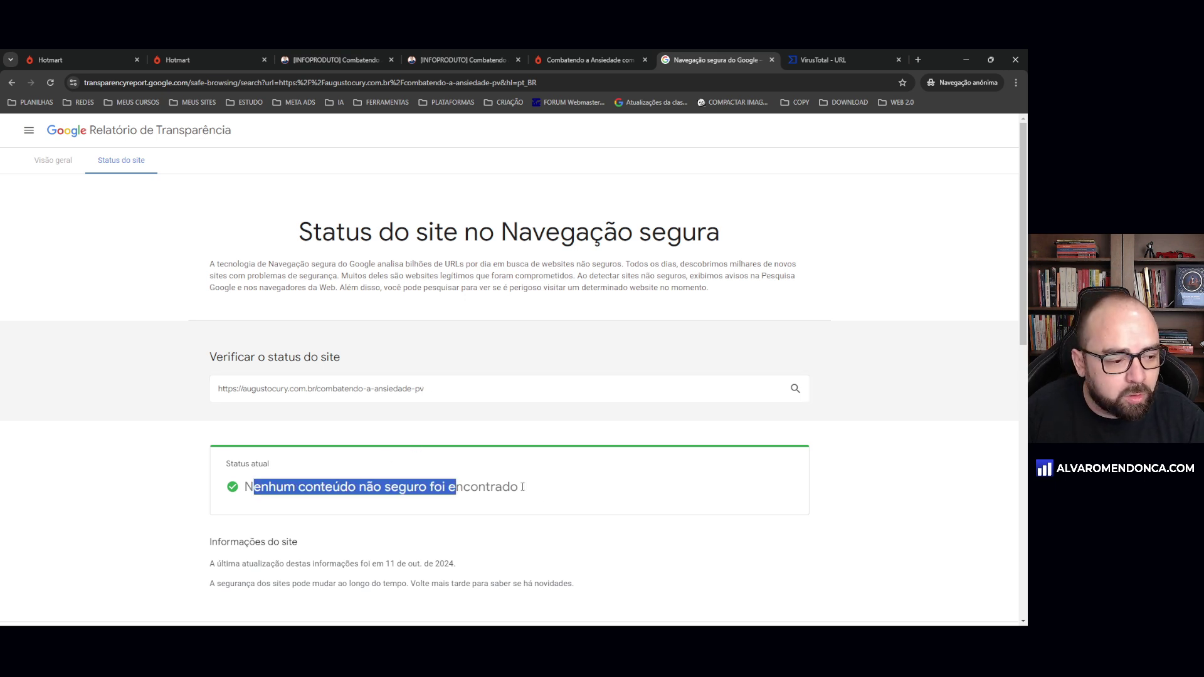
key("ctrl+plus")
key("ctrl+plus")
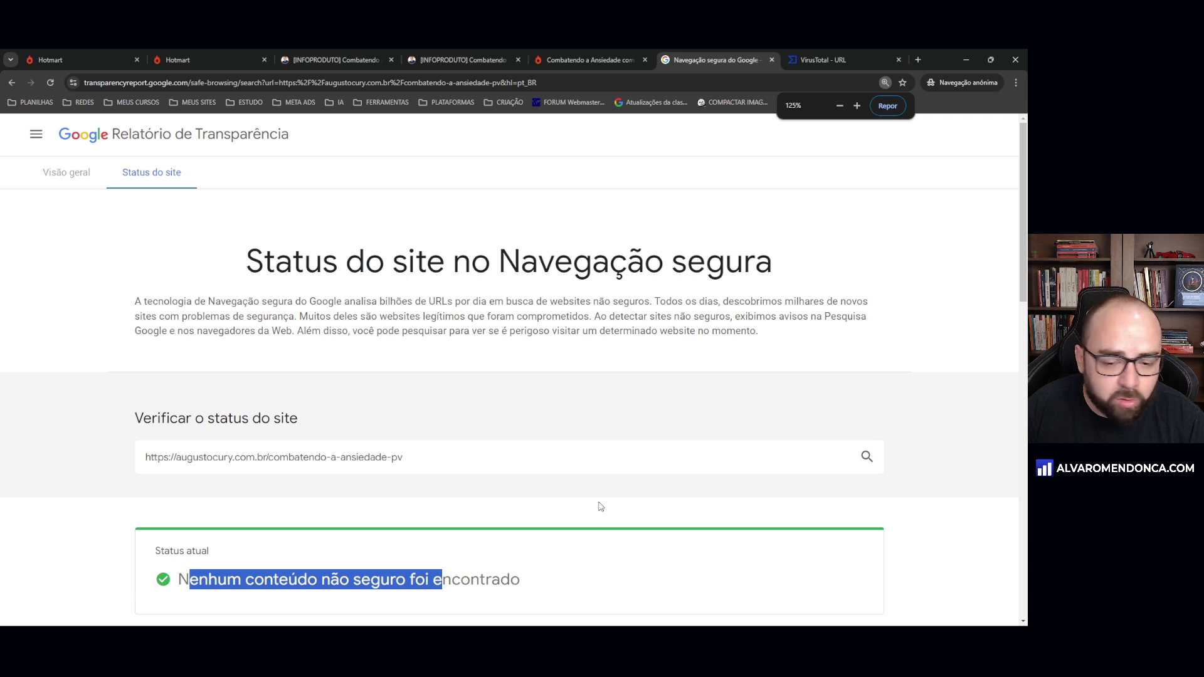
scroll(601, 506, "down", 2)
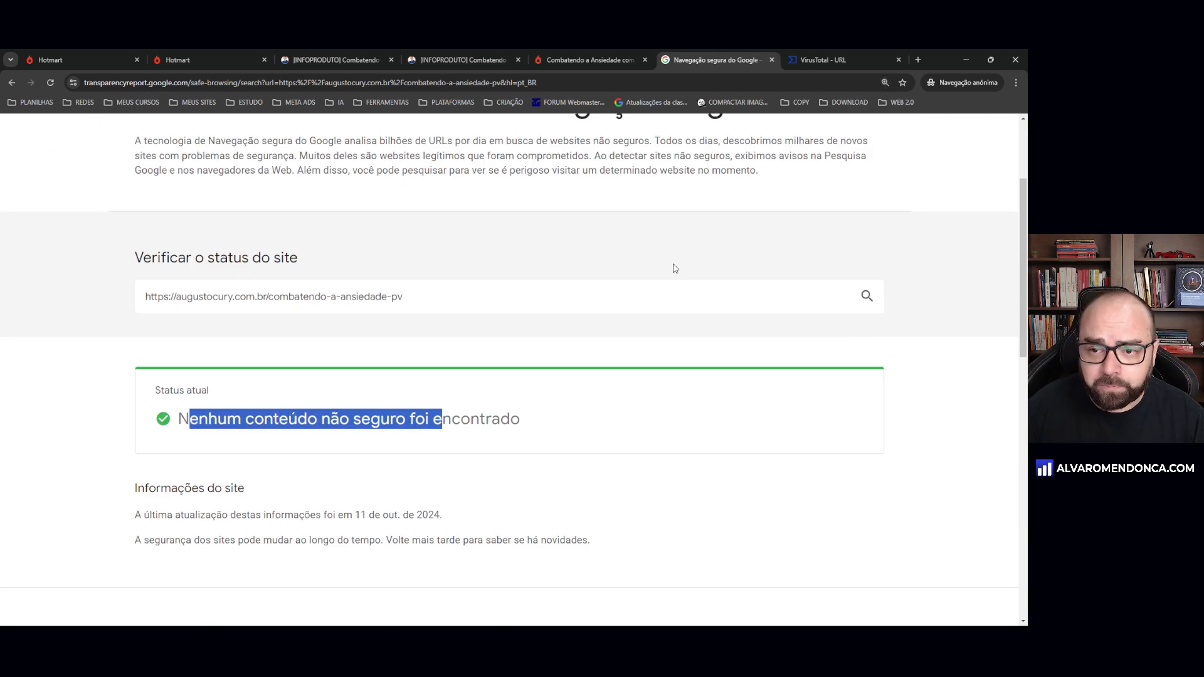
Scan the copied sales page URL in VirusTotal and review the security vendors' analysis list
left_click(804, 63)
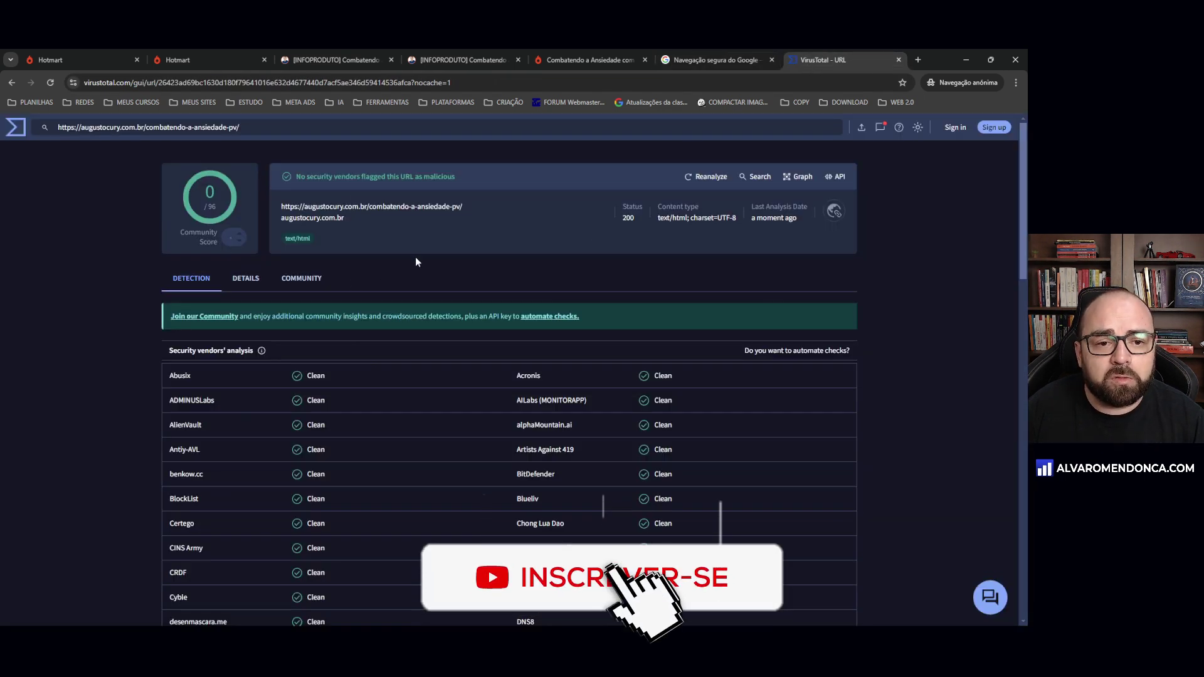
key("F5")
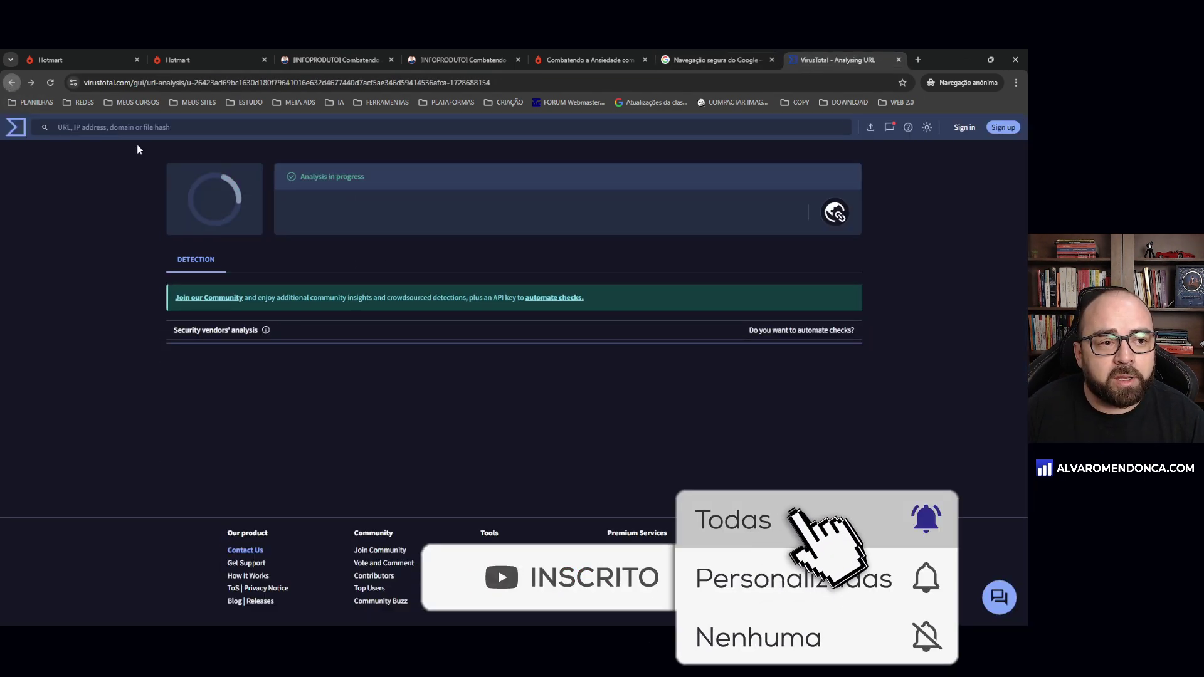
left_click(17, 127)
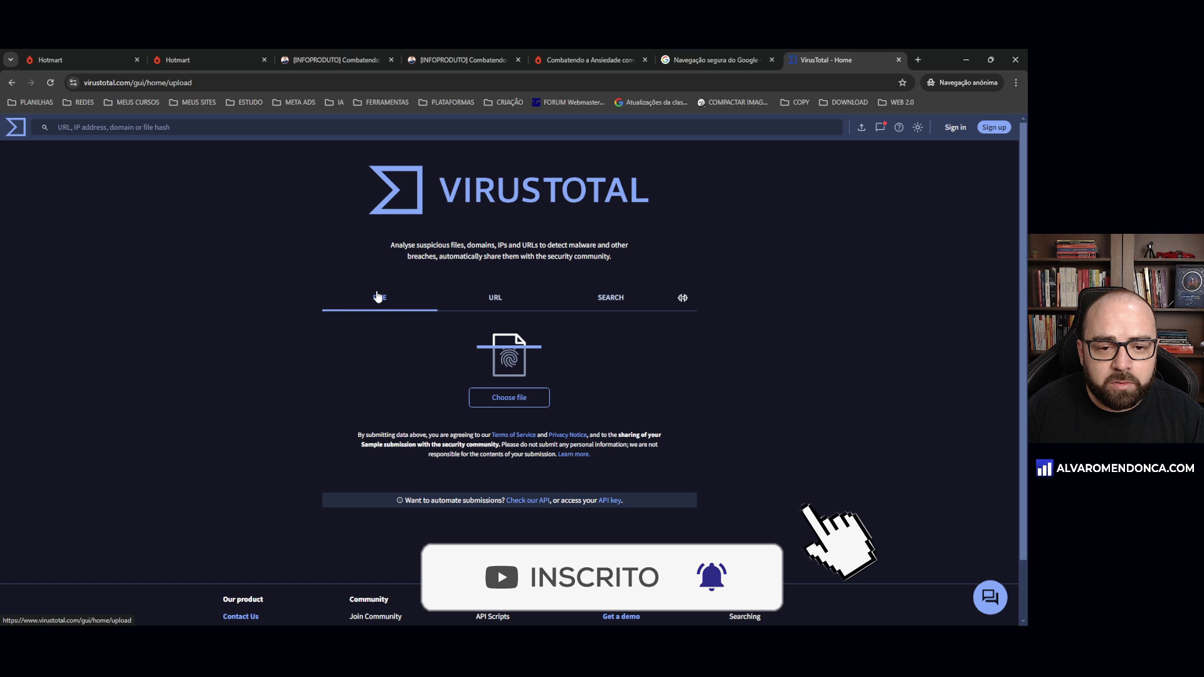
left_click(496, 299)
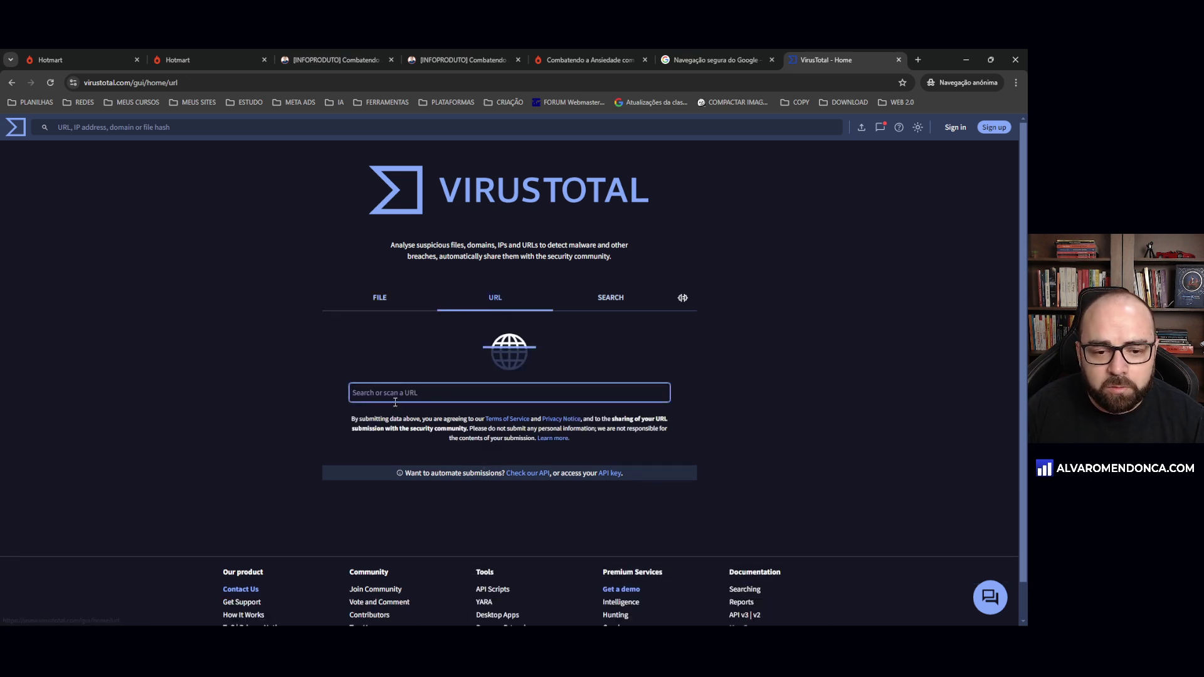
key("ctrl+v")
key("Return")
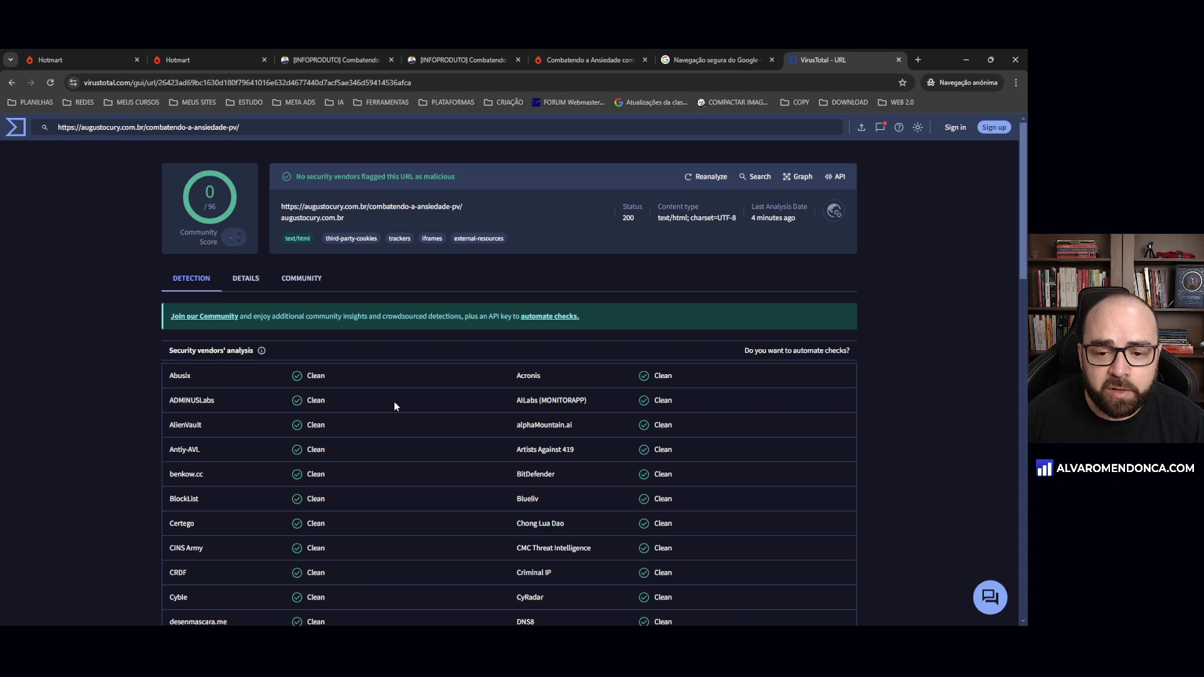
scroll(508, 389, "down", 7)
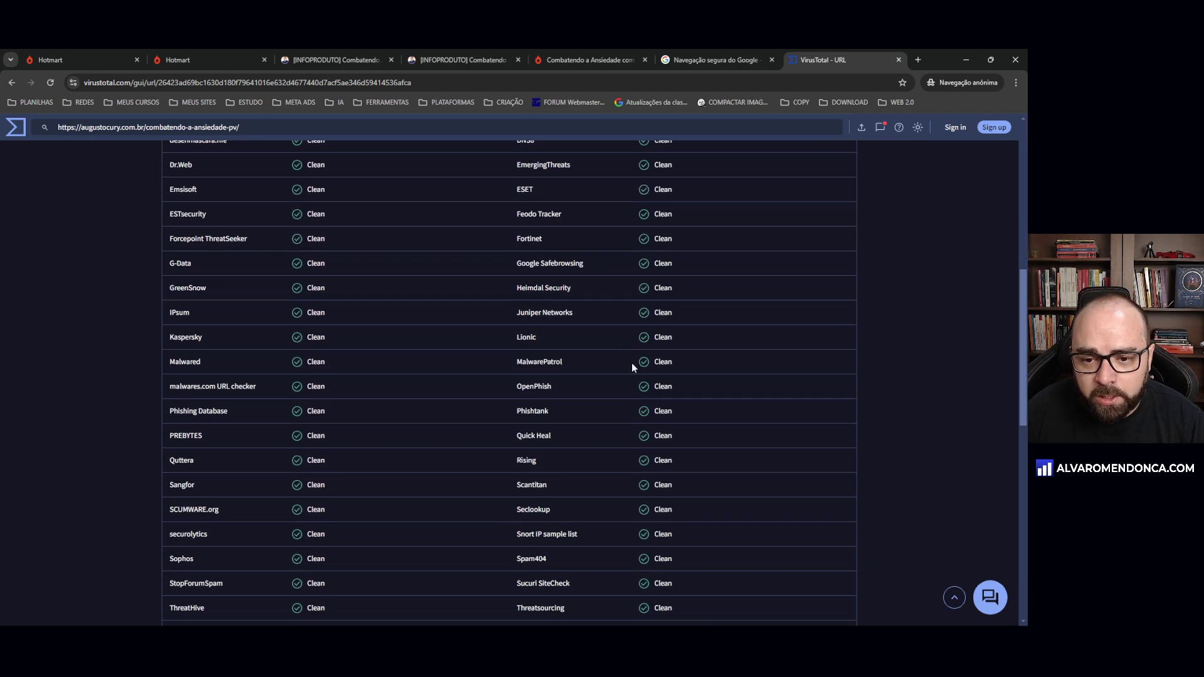
scroll(688, 402, "down", 4)
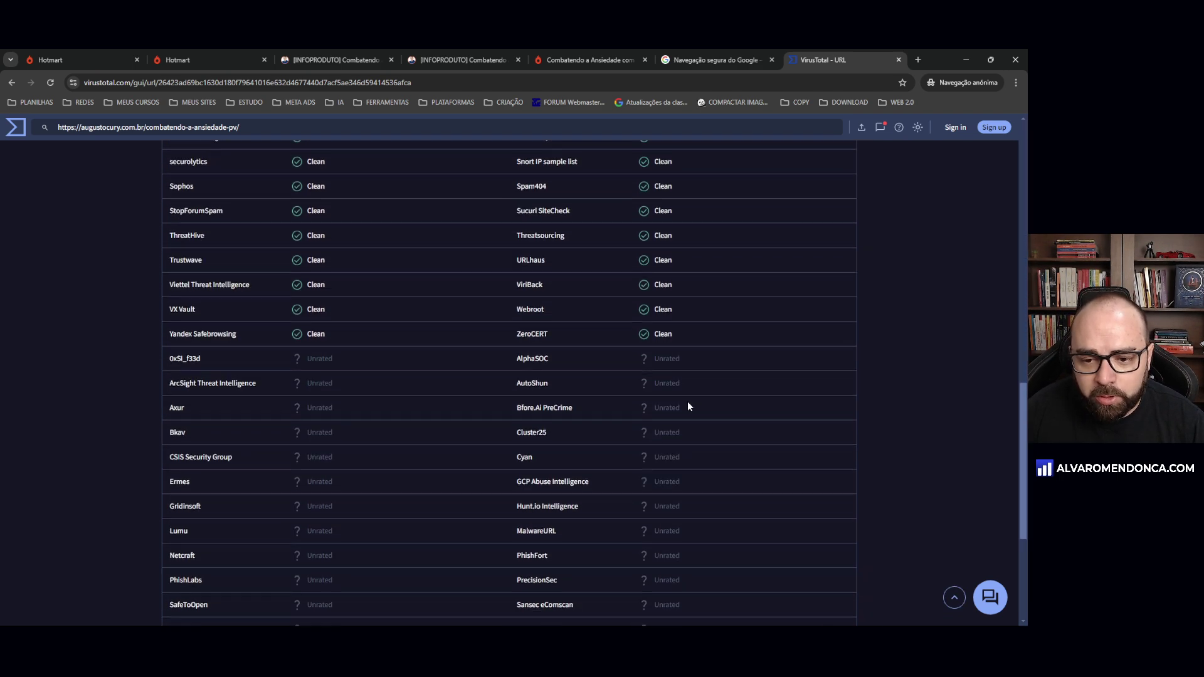
scroll(556, 384, "up", 12)
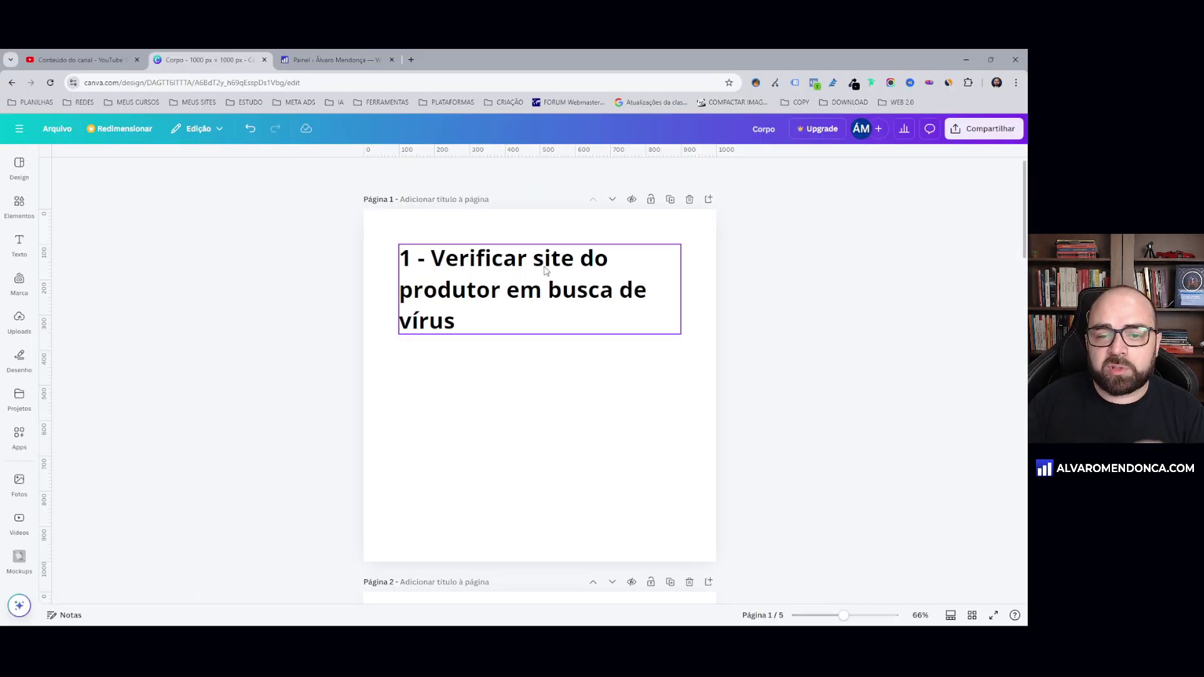
Add "- ok" to the end of the page 1 heading about checking the producer's site for viruses in the Canva design
left_click(512, 326)
left_click(511, 325)
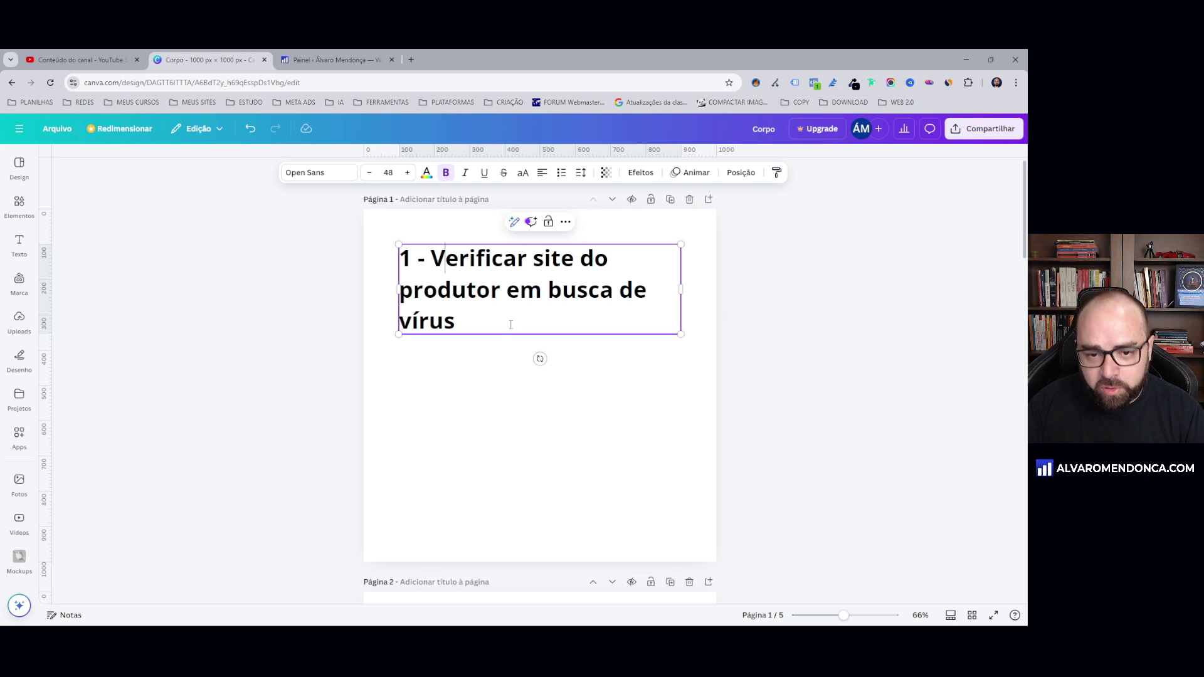
type("- ok")
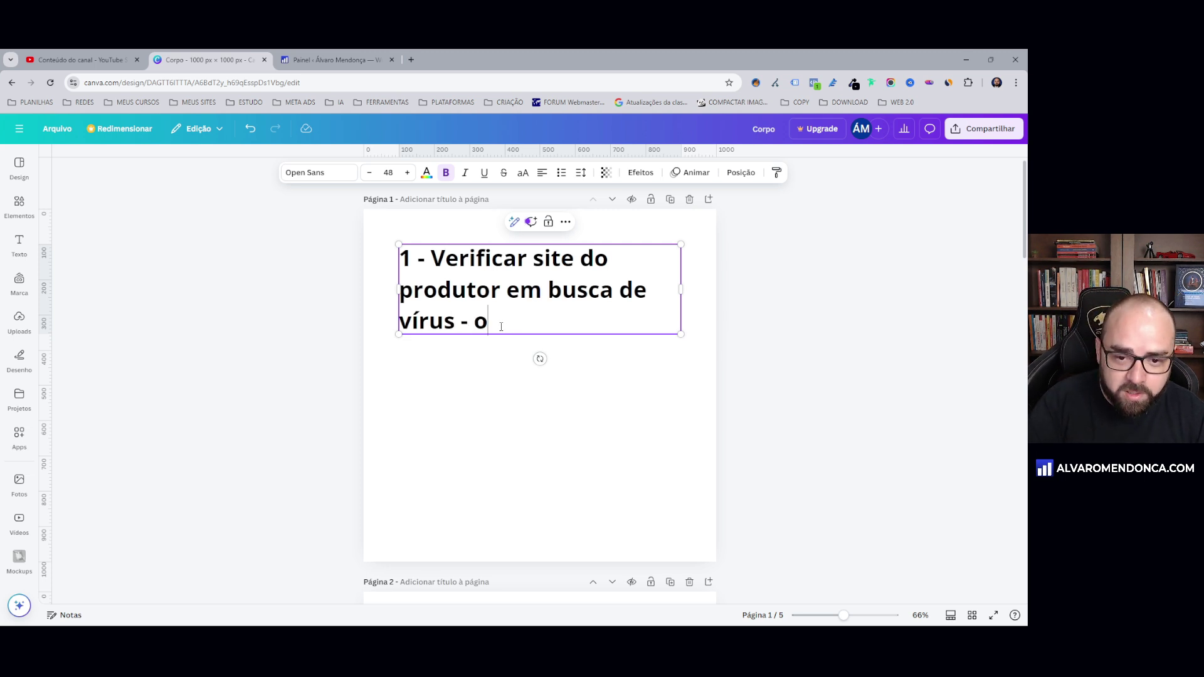
left_click(766, 423)
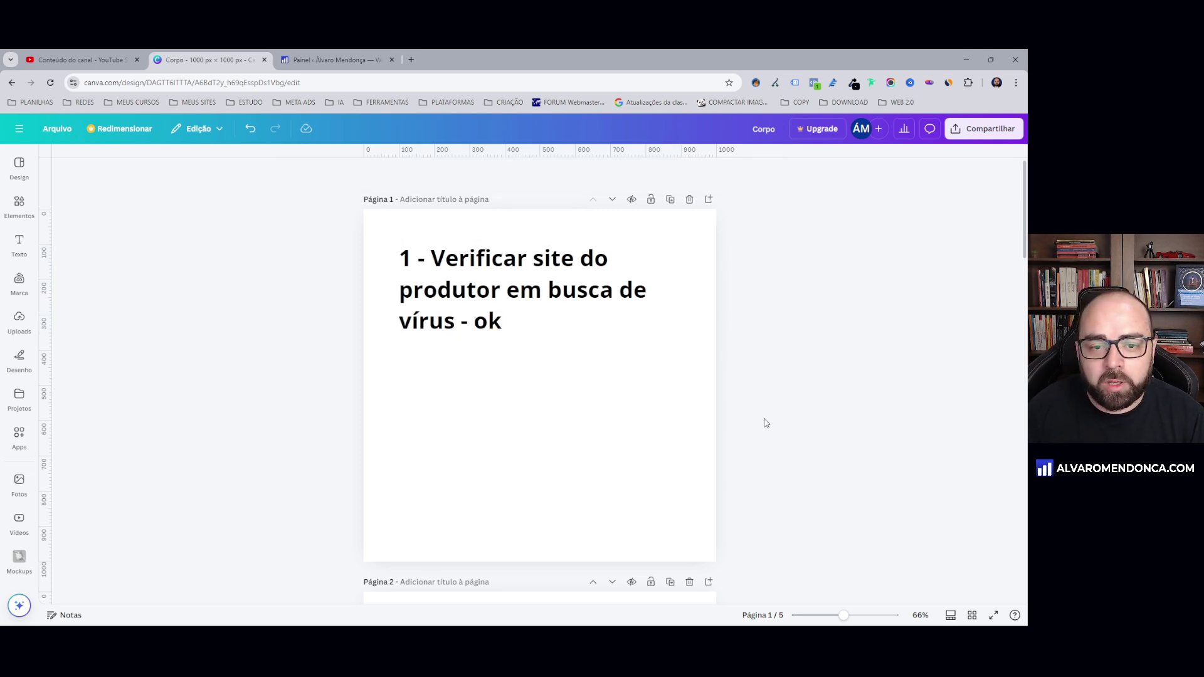
scroll(765, 424, "down", 5)
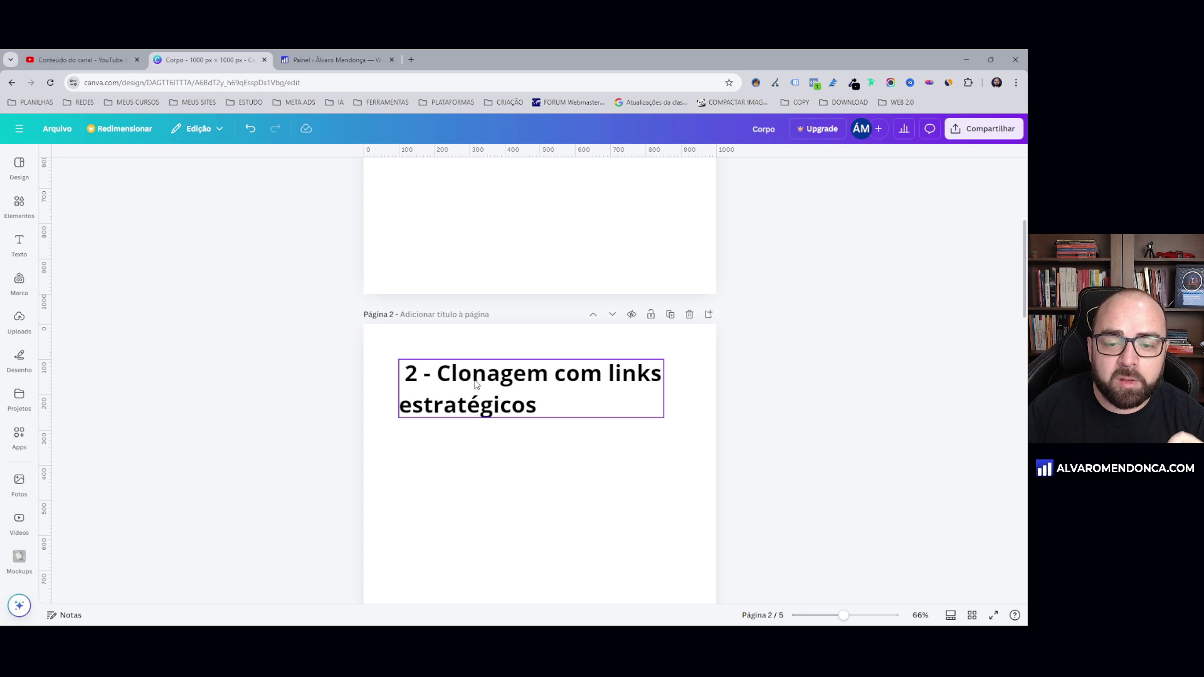
Switch to the WordPress dashboard and start a new cloned page in the Super Links plugin
left_click(345, 58)
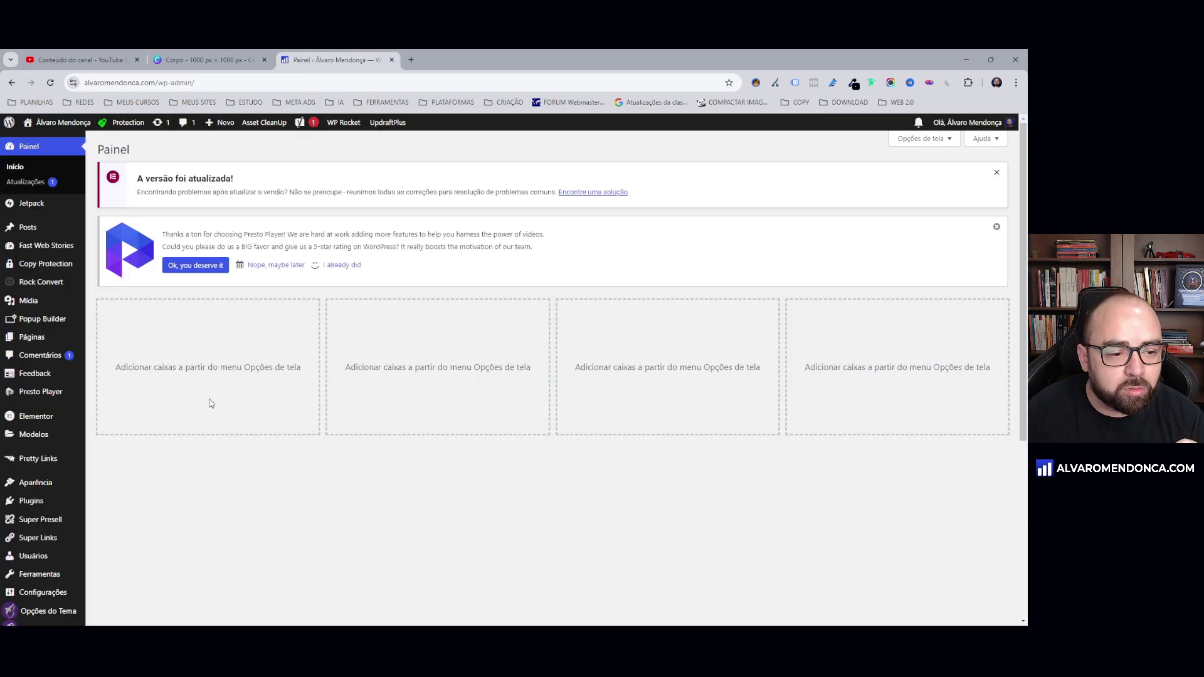
scroll(209, 405, "down", 2)
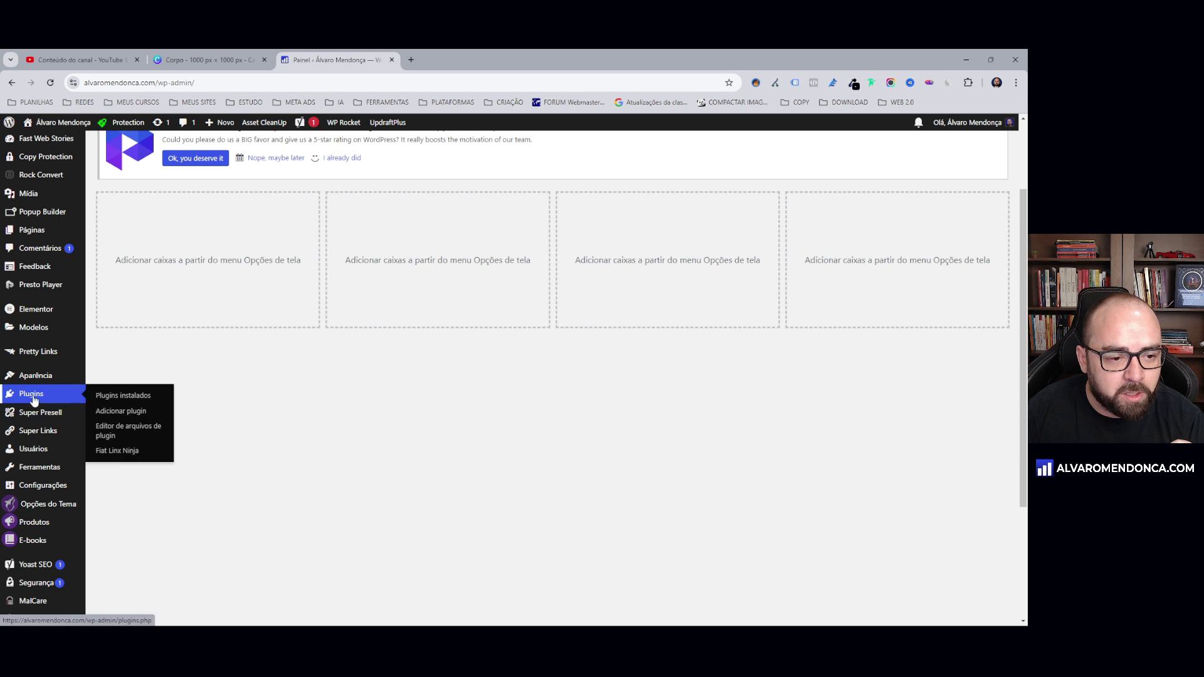
mouse_move(35, 430)
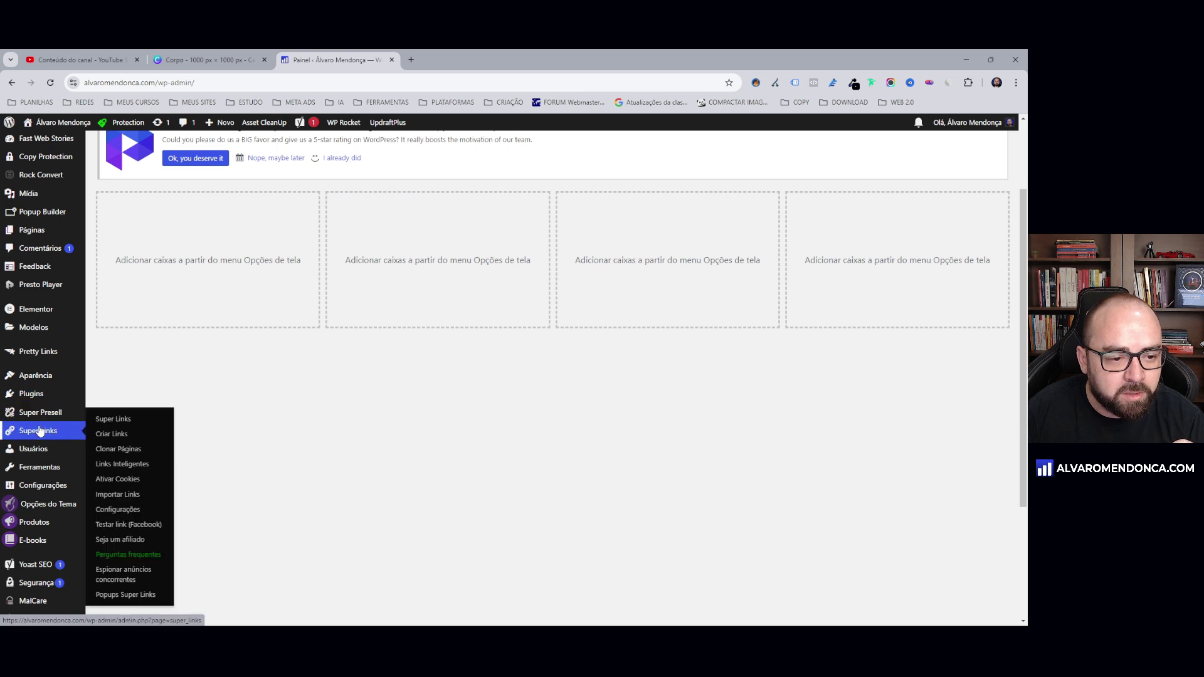
left_click(116, 452)
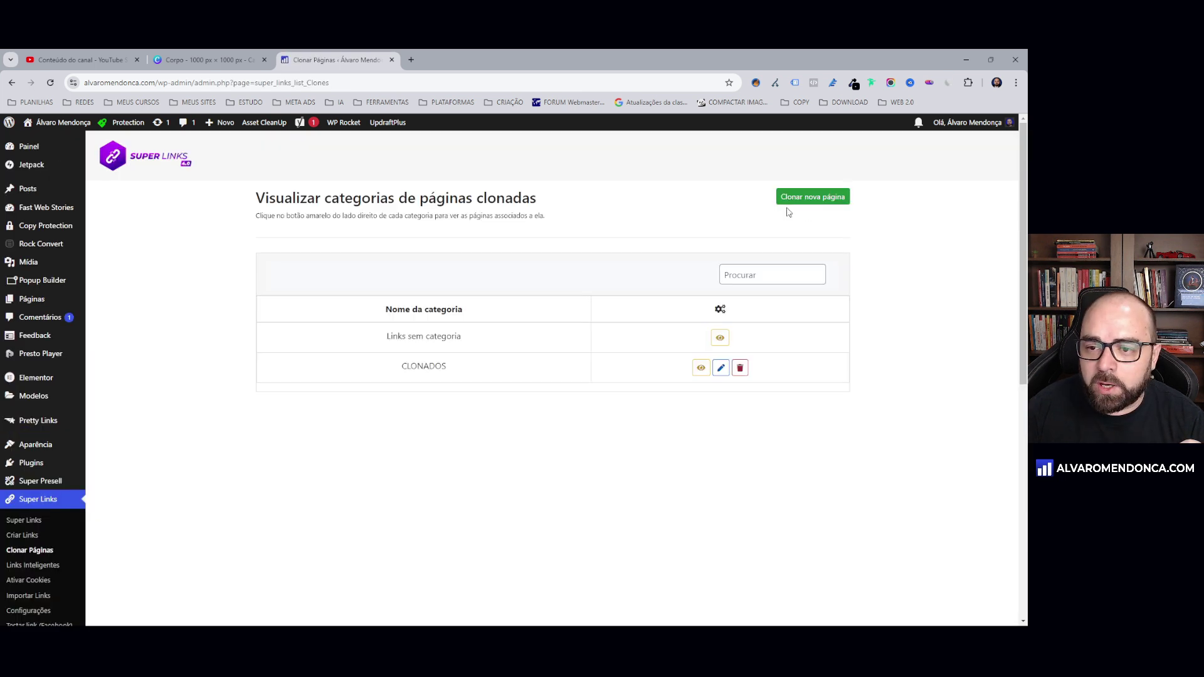
left_click(818, 202)
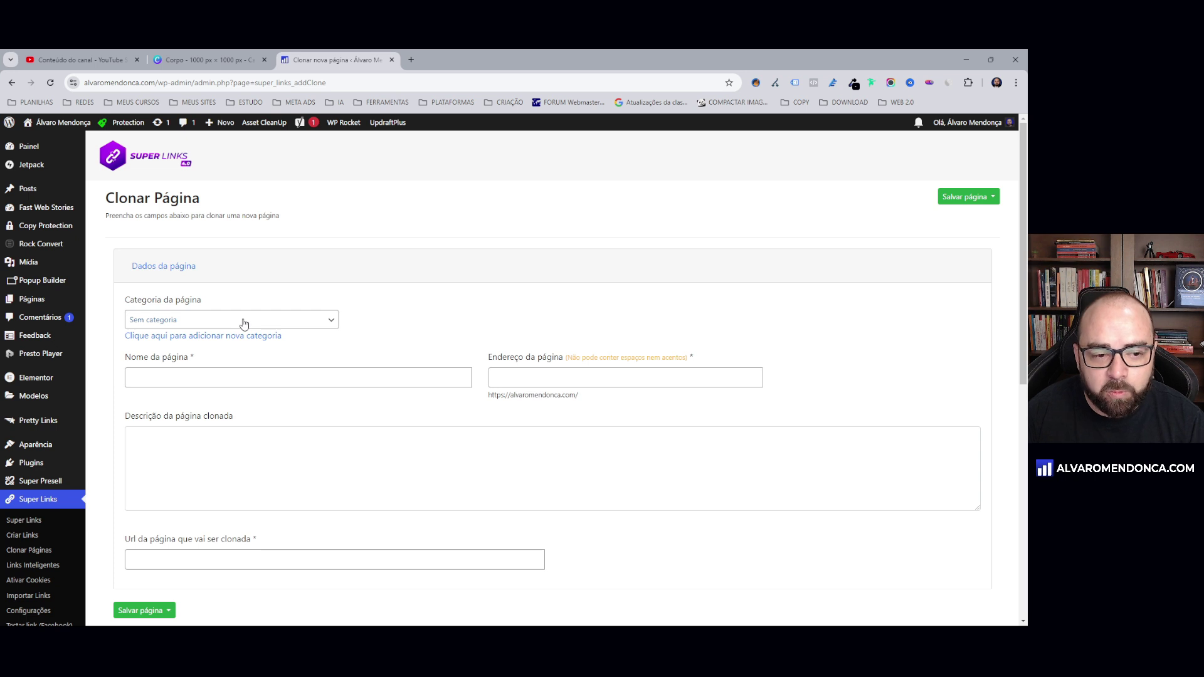
Name the cloned page "CURSO ANSIEDADE AUGUSTO CURY"
left_click(172, 375)
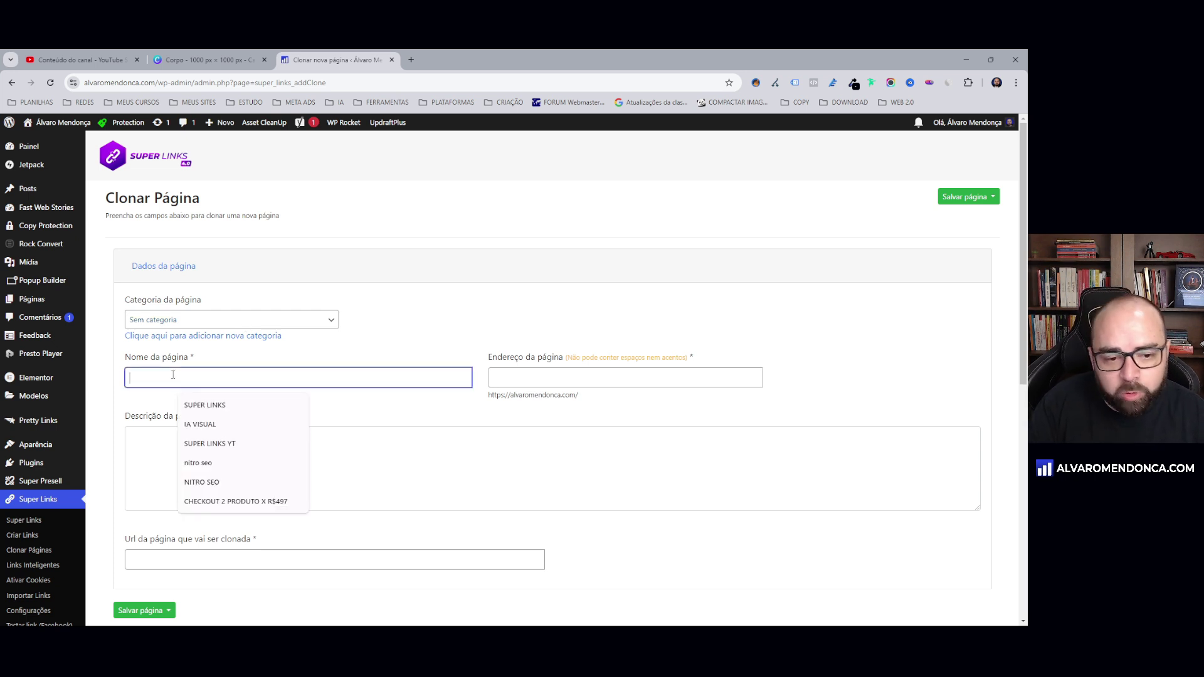
key("Caps_Lock")
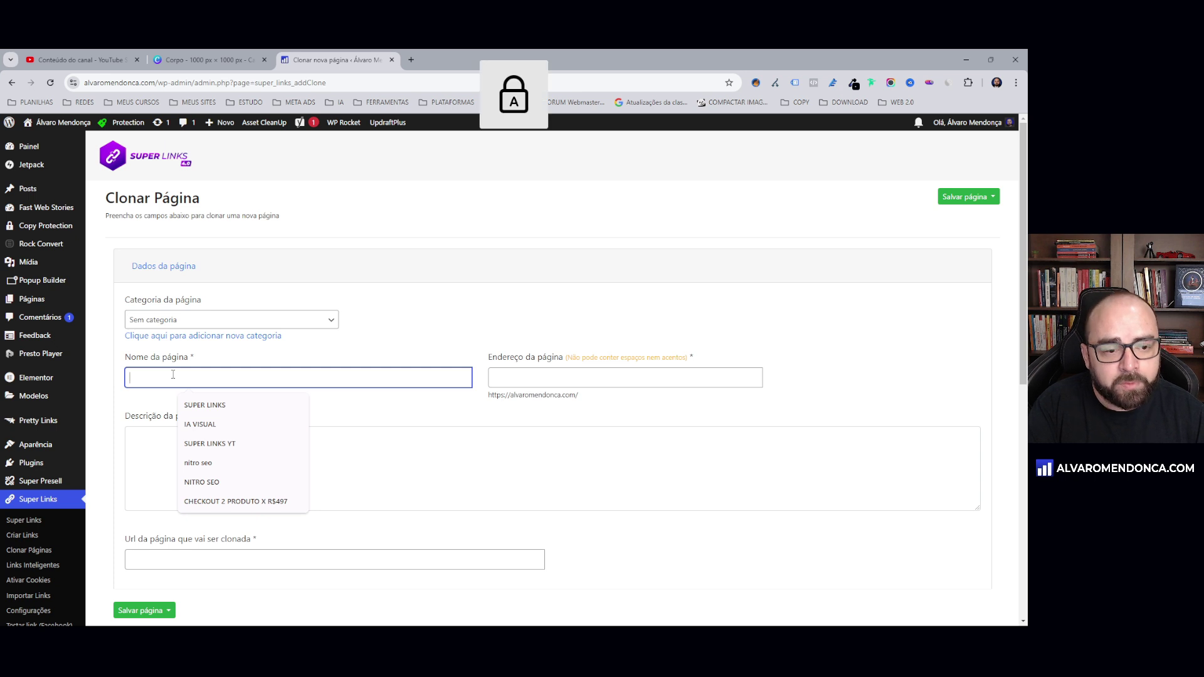
key("Caps_Lock")
type("cu")
key("BackSpace")
key("BackSpace")
key("Caps_Lock")
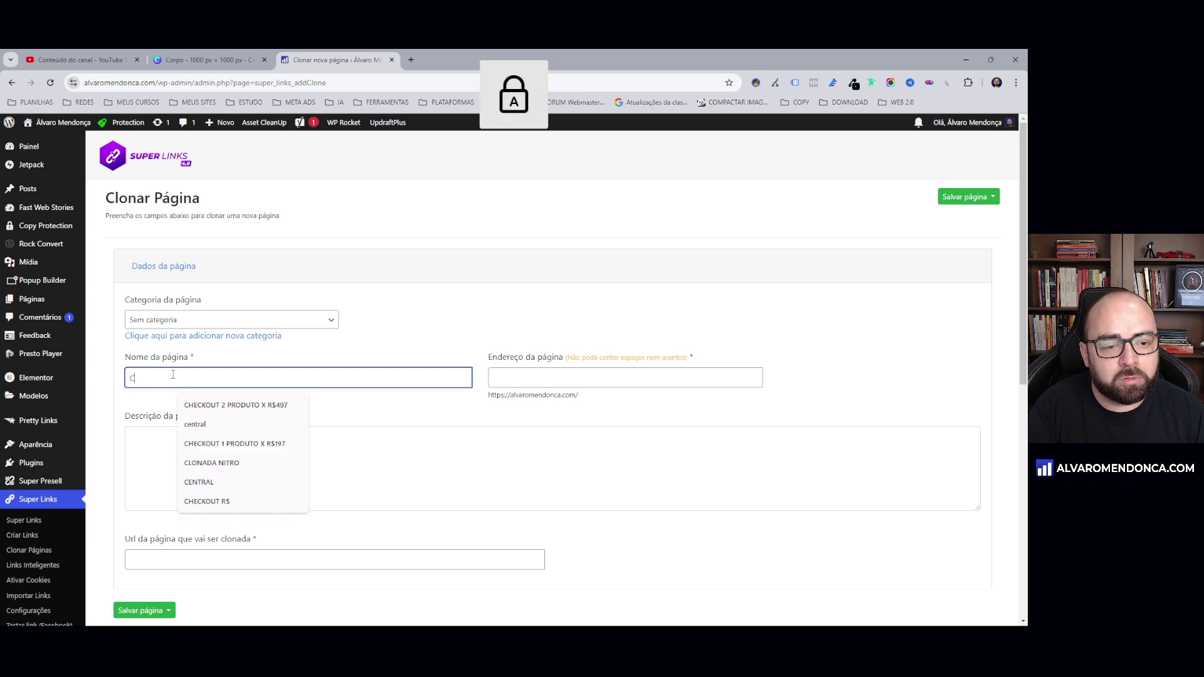
type("CURSO ANSIEDAD")
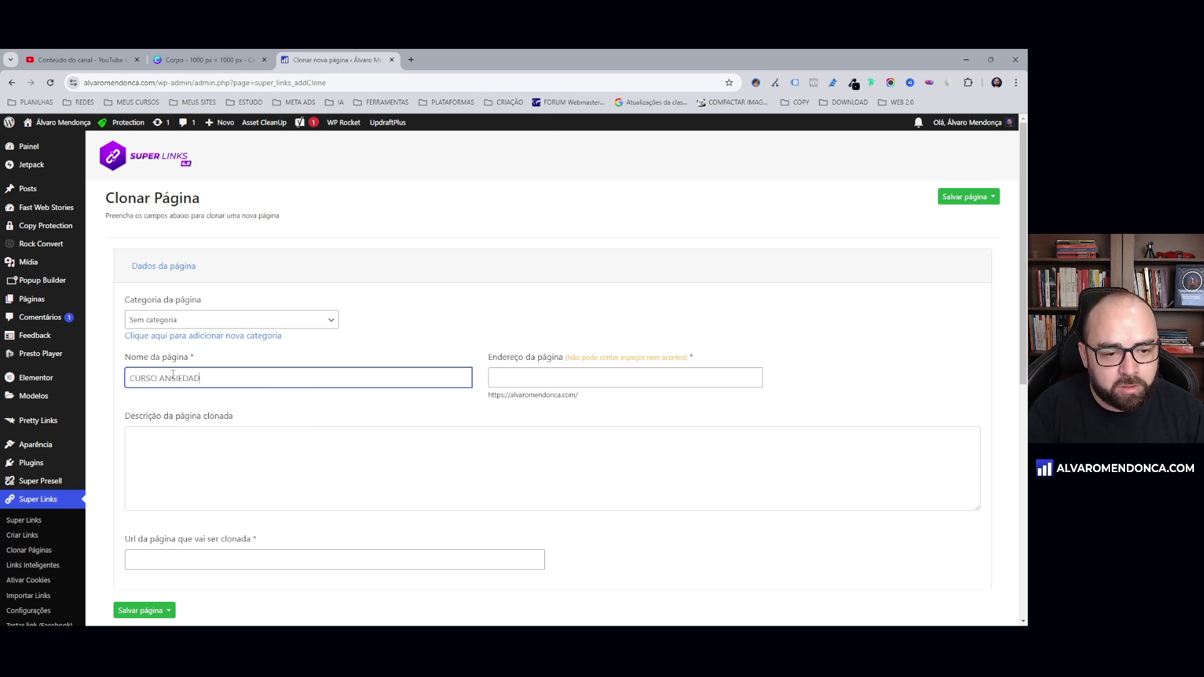
type("E AUGUSTO")
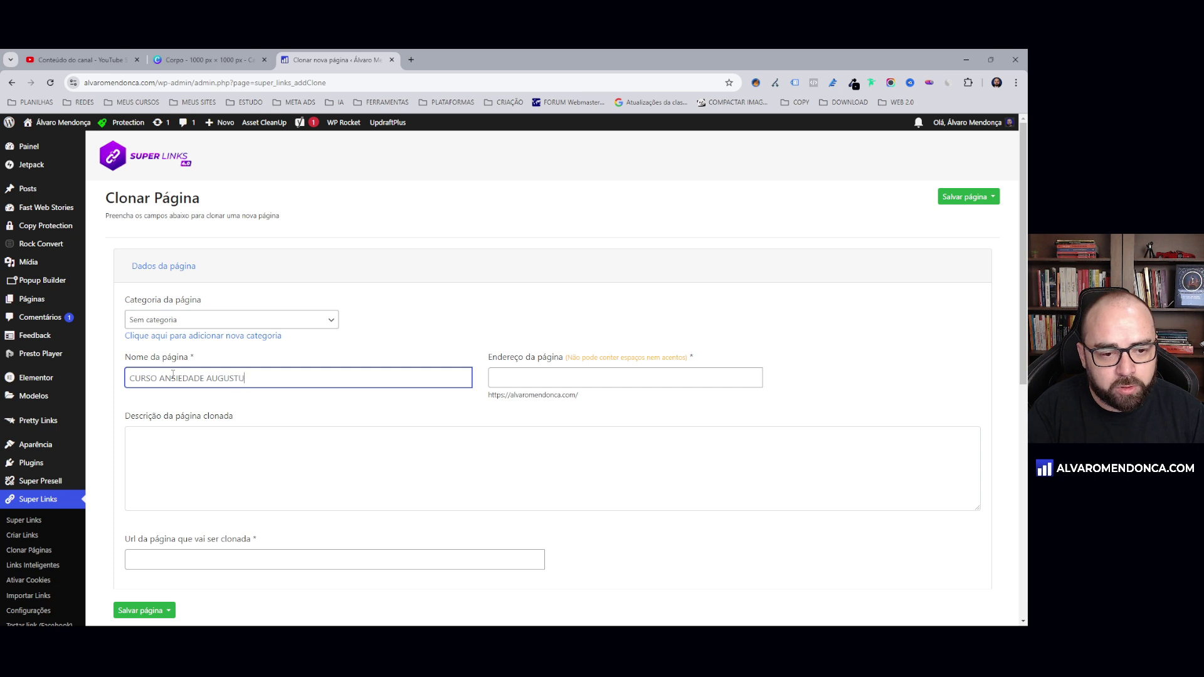
type(" CURY")
Set the cloned page's address to "augusto-cury", without spaces or accents
left_click(564, 375)
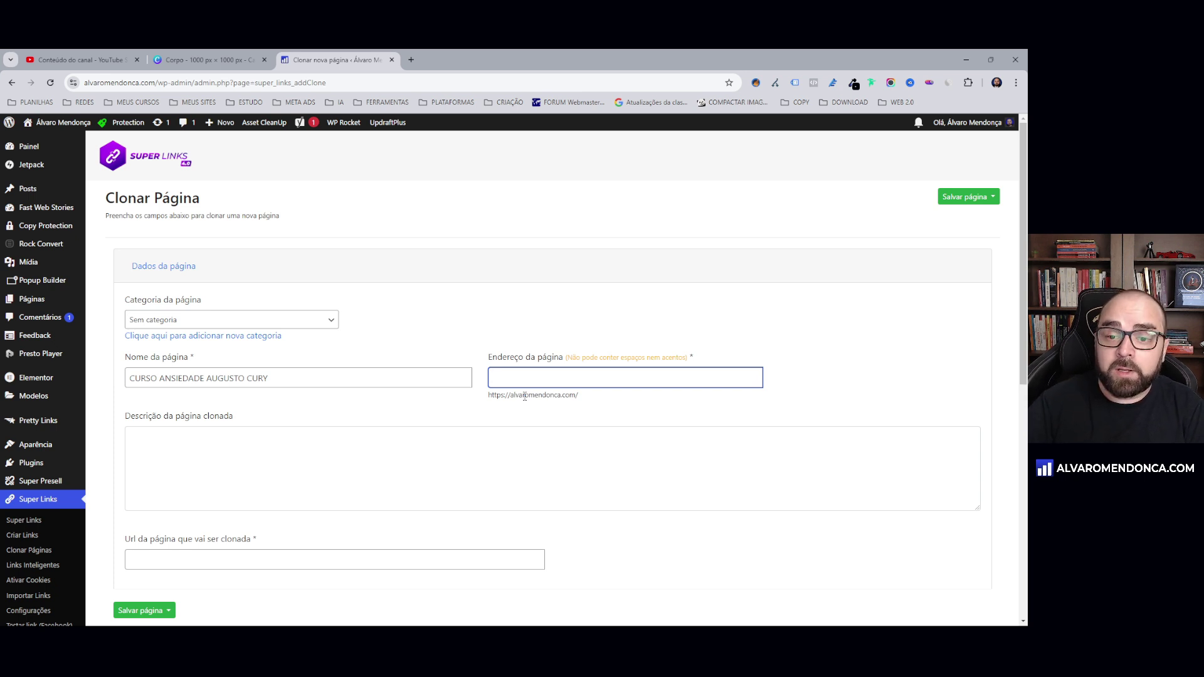
left_click_drag(567, 359, 679, 368)
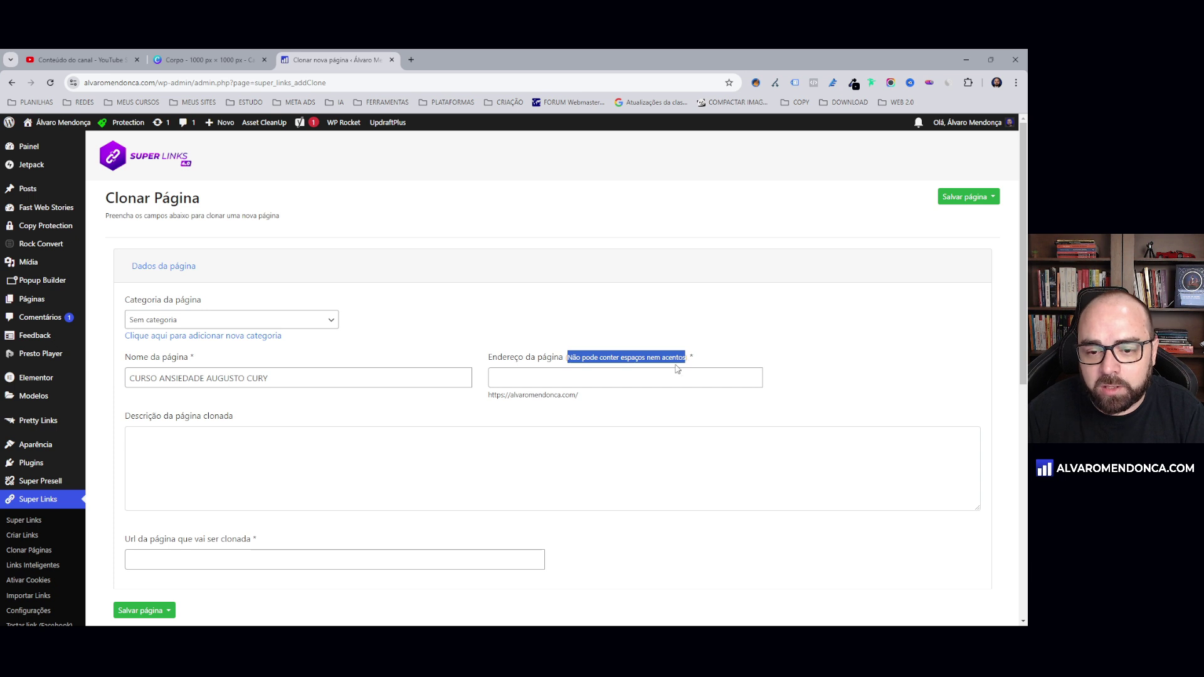
left_click(641, 381)
key("Caps_Lock")
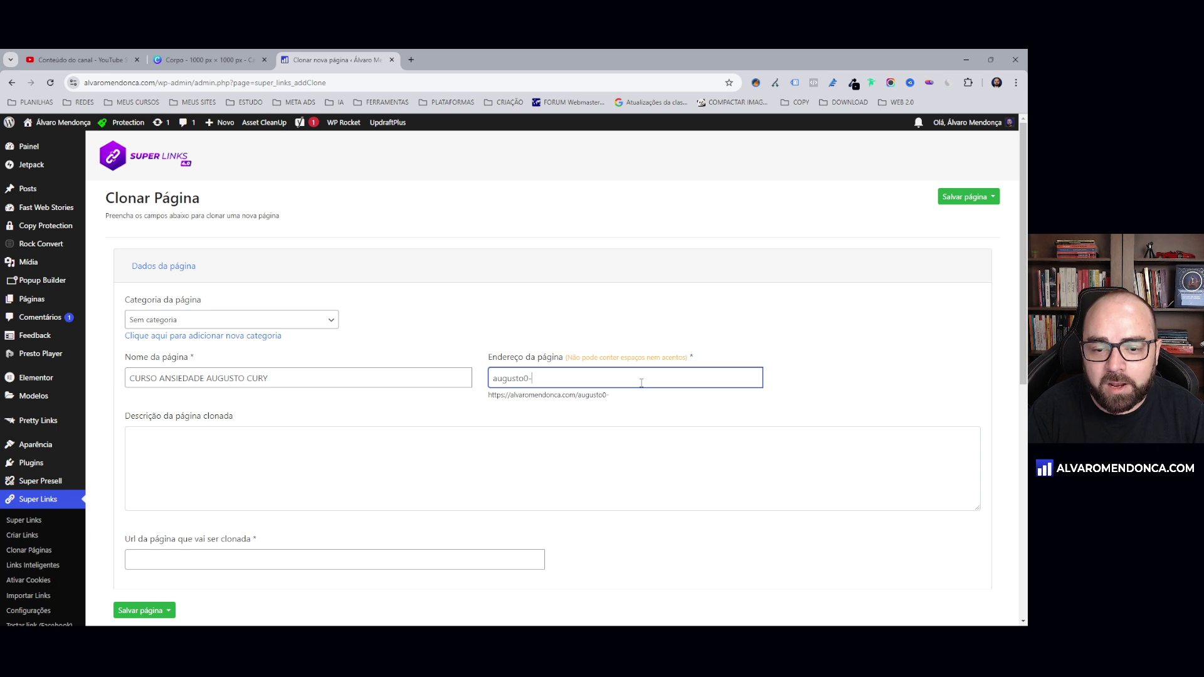
type("augusto-cury")
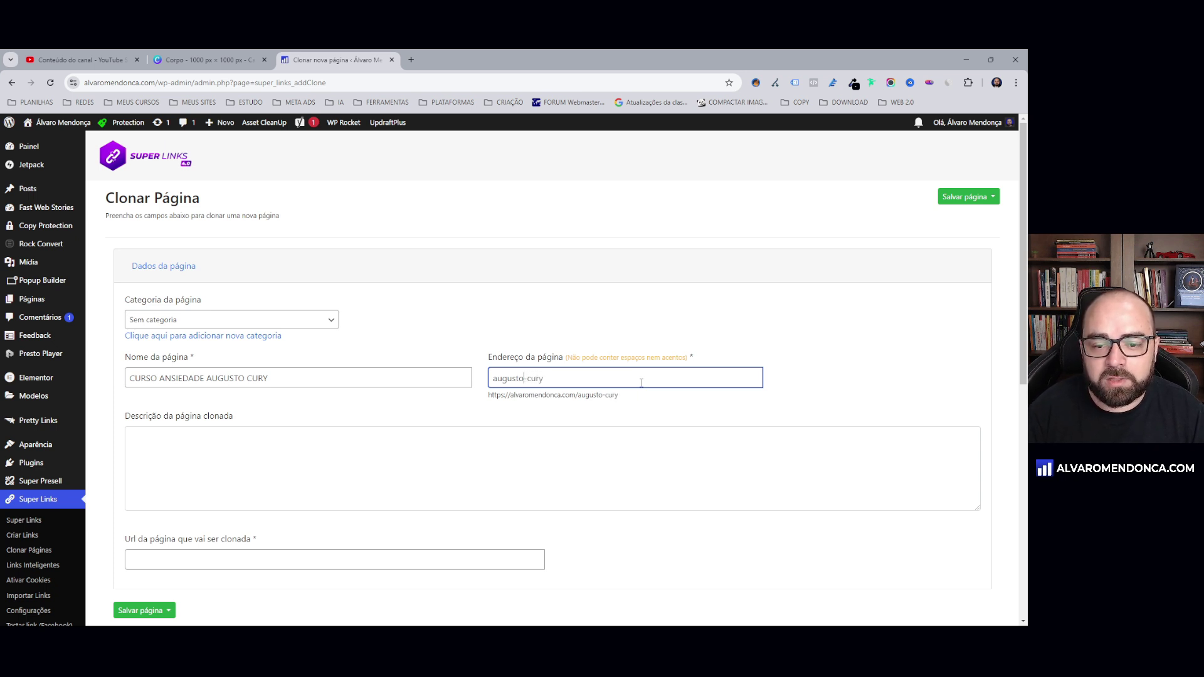
Try a space in place of the hyphen in the cloned page's address, restore "augusto-cury" and check the full address preview
key("Delete")
left_click(849, 367)
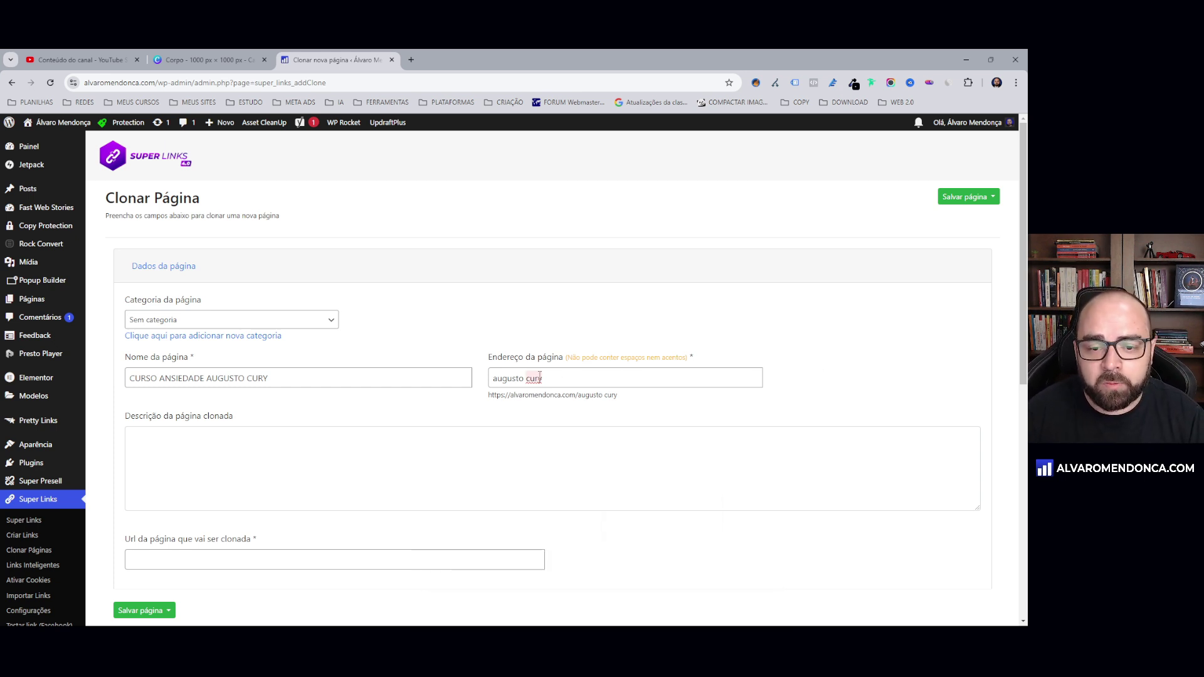
left_click(565, 381)
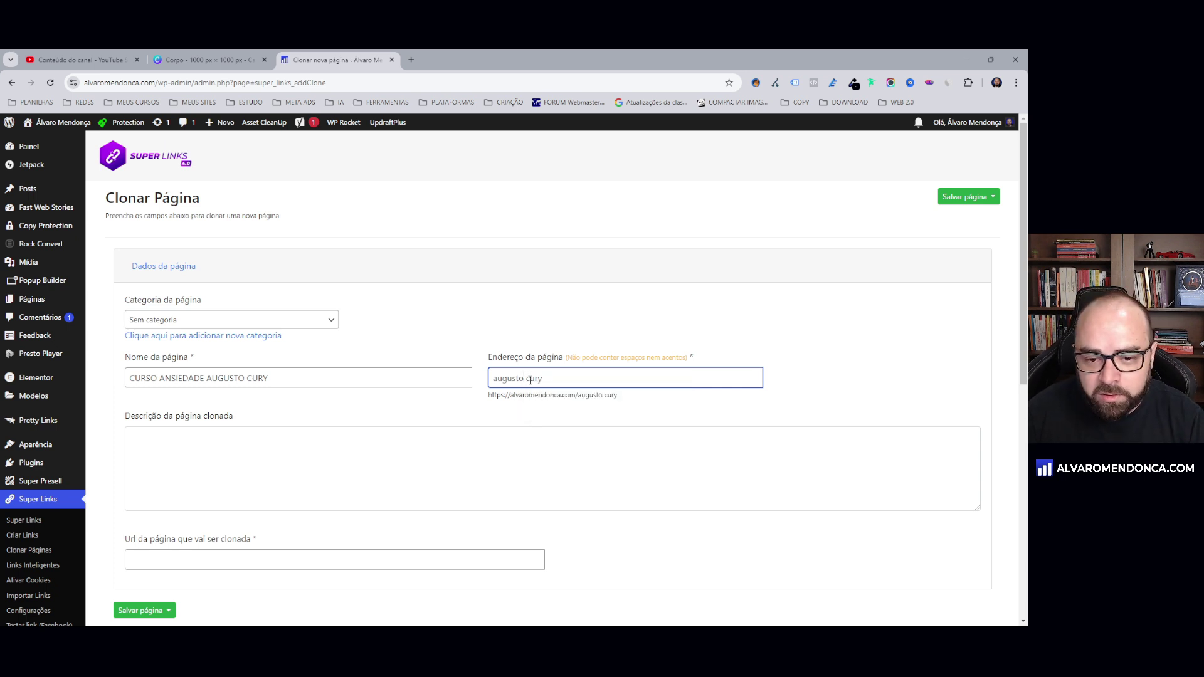
right_click(544, 380)
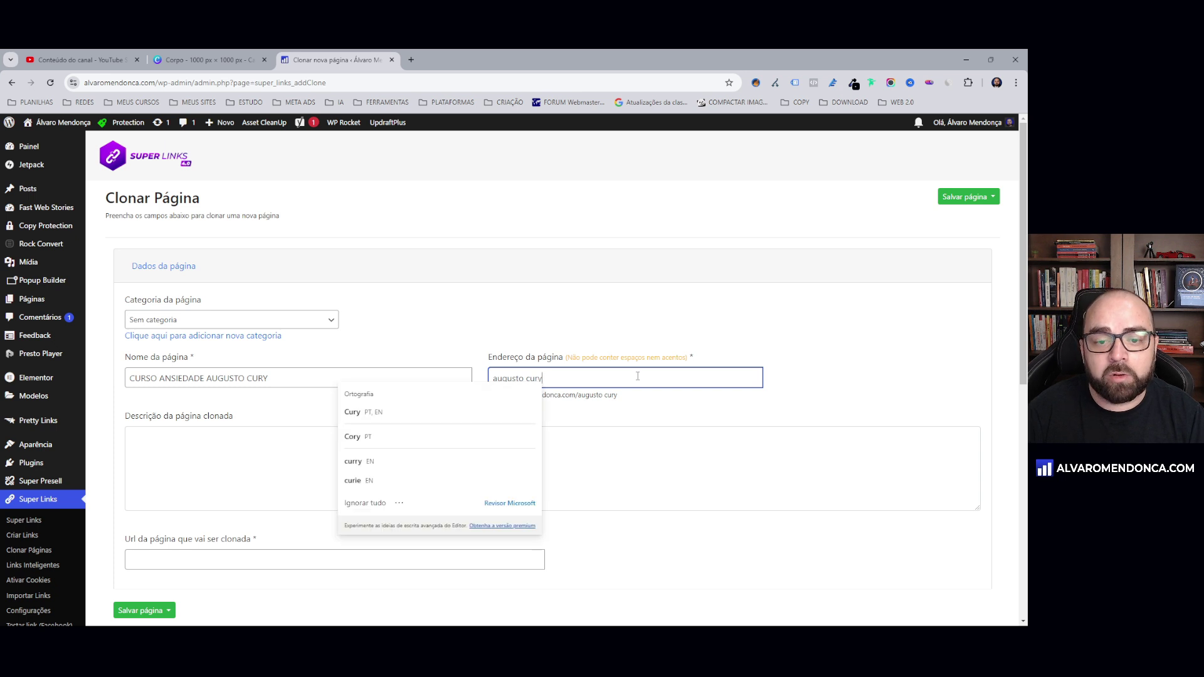
left_click(855, 361)
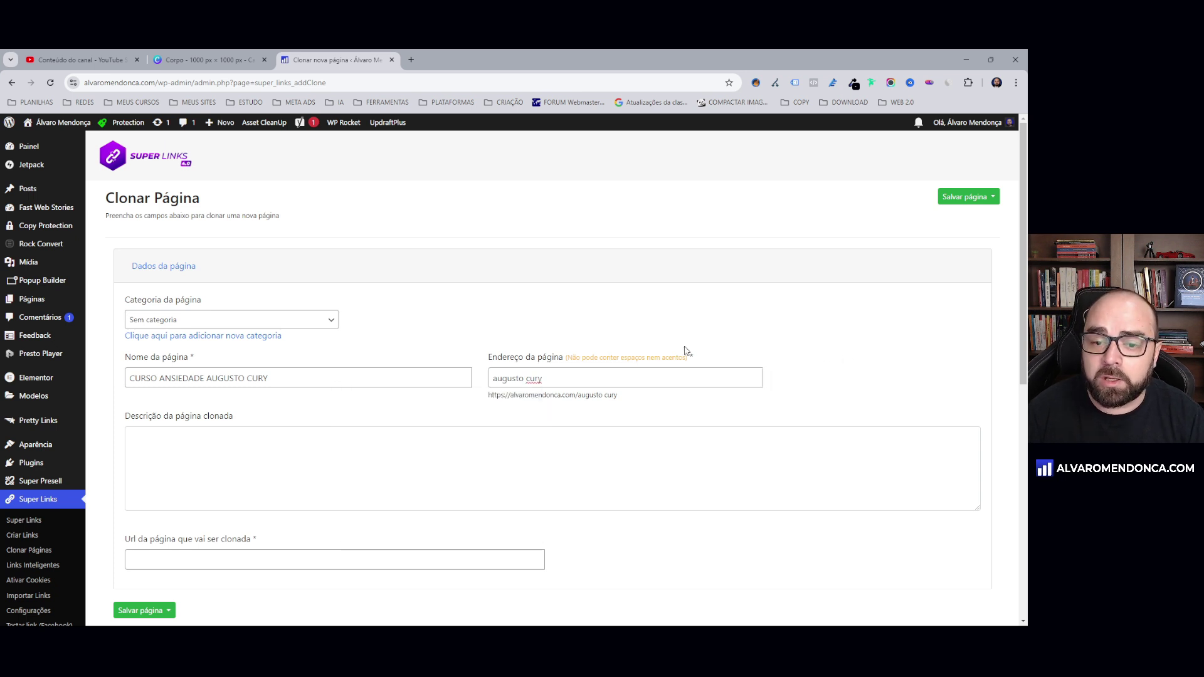
left_click(524, 379)
key("Delete")
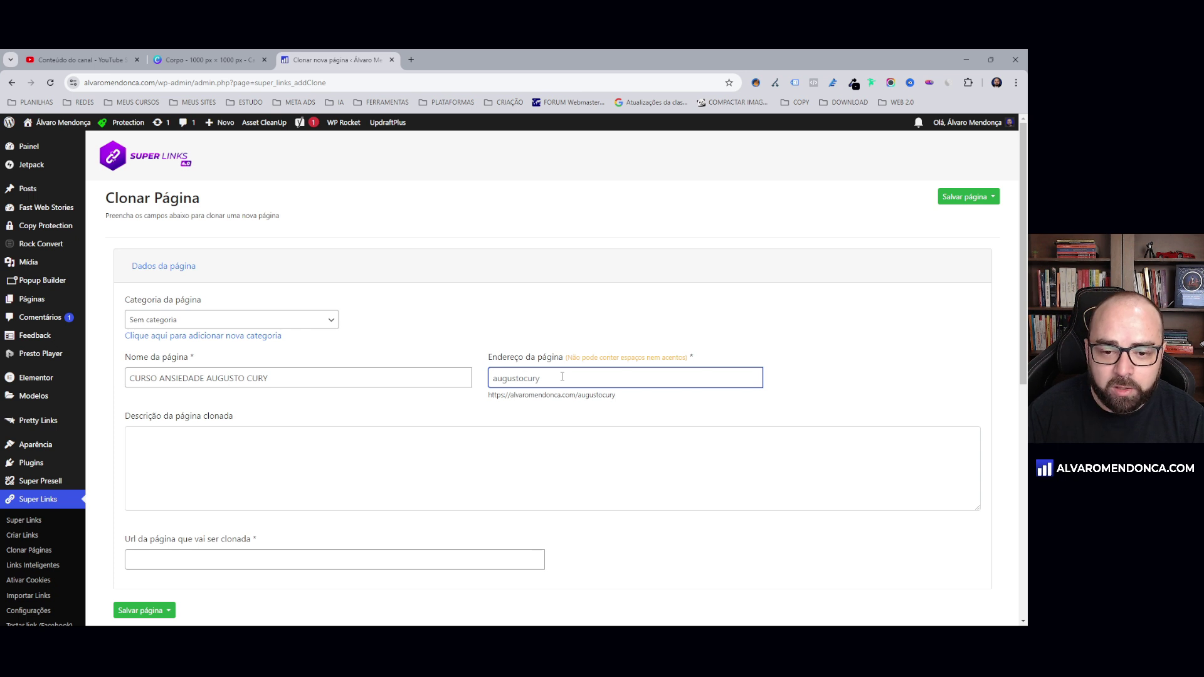
type("-")
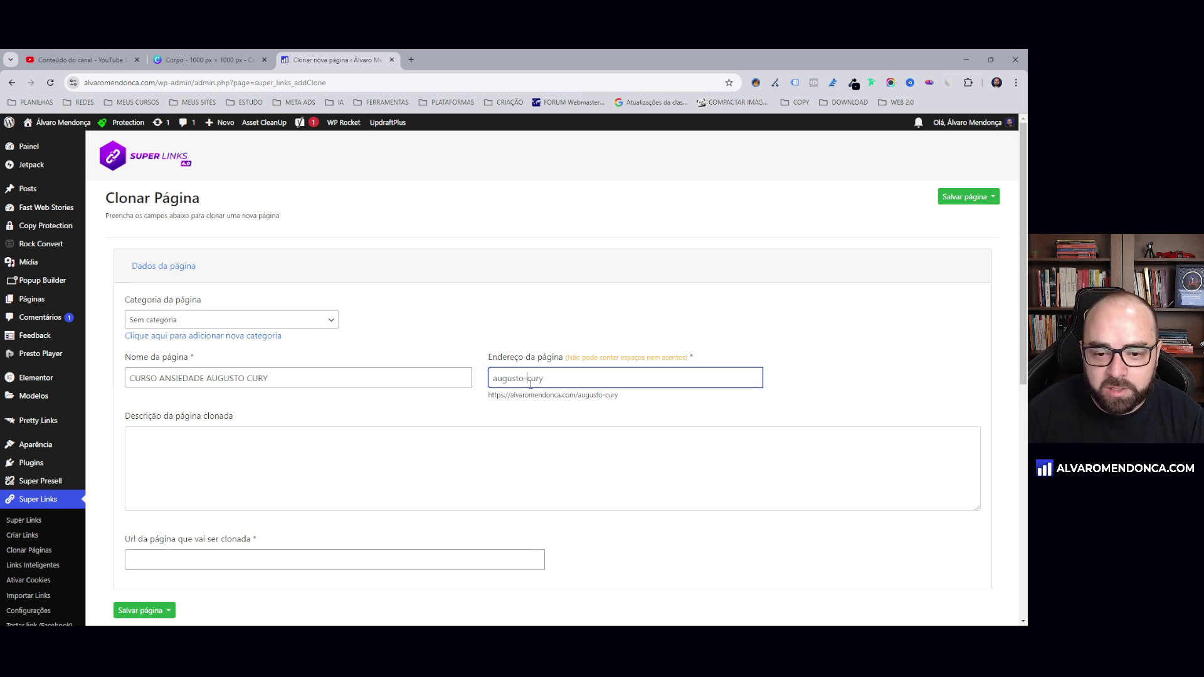
left_click_drag(491, 396, 625, 400)
left_click(624, 400)
triple_click(624, 401)
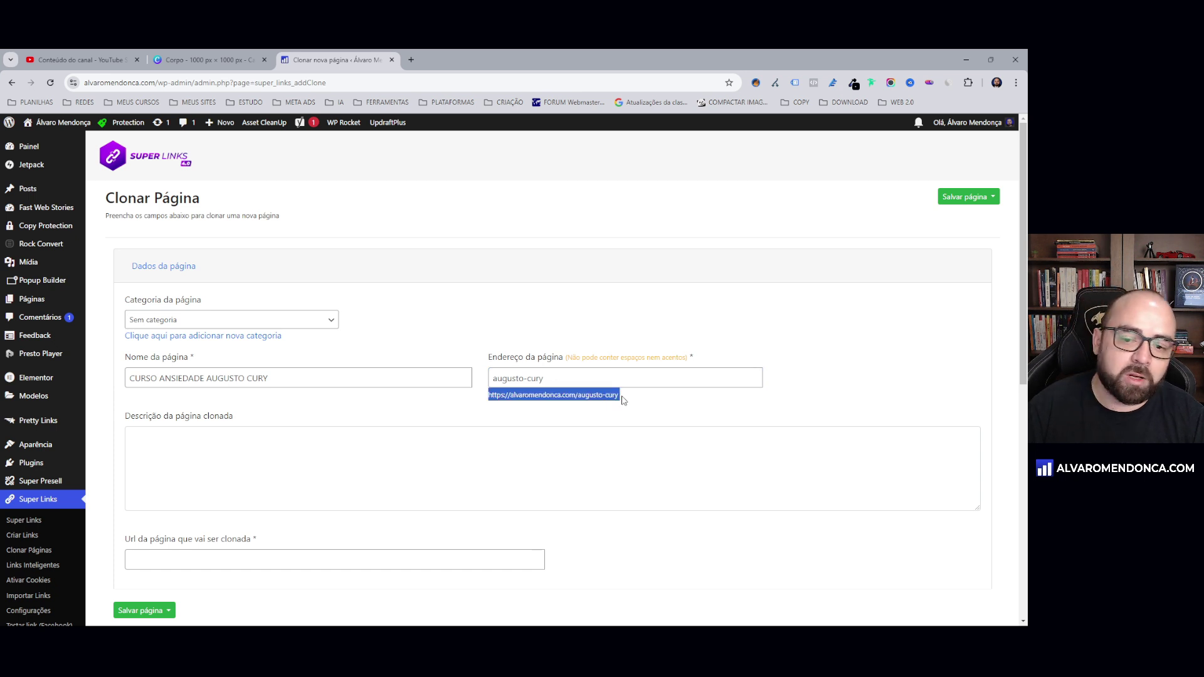
left_click(624, 401)
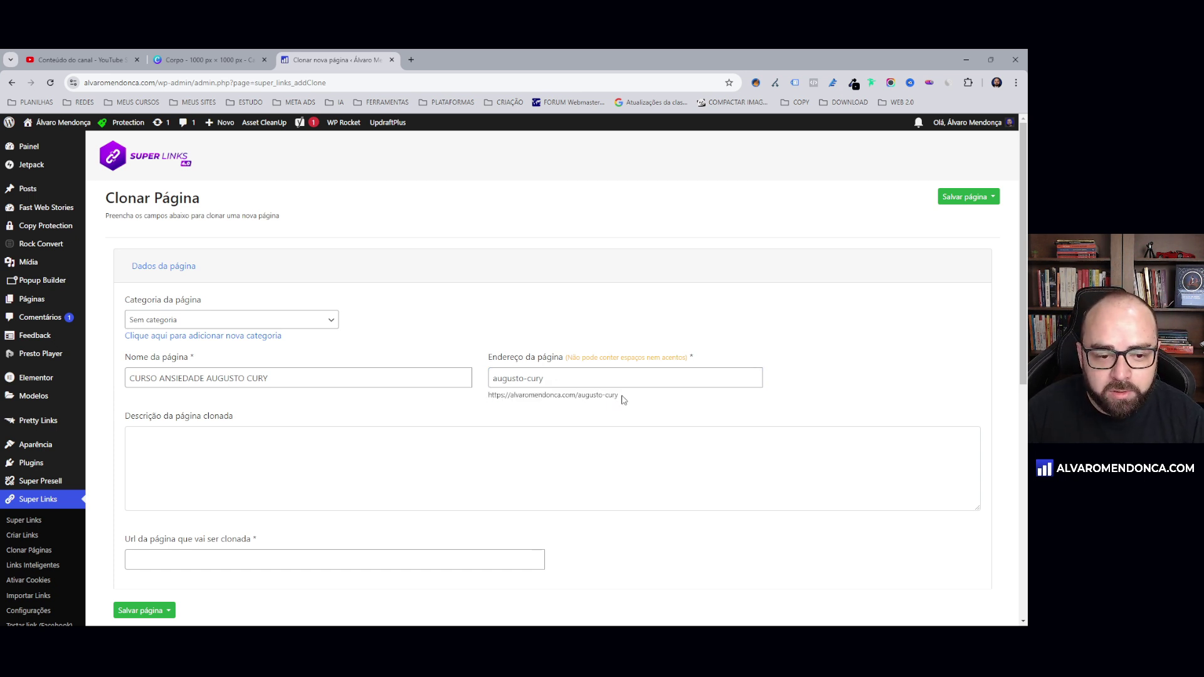
scroll(624, 400, "down", 3)
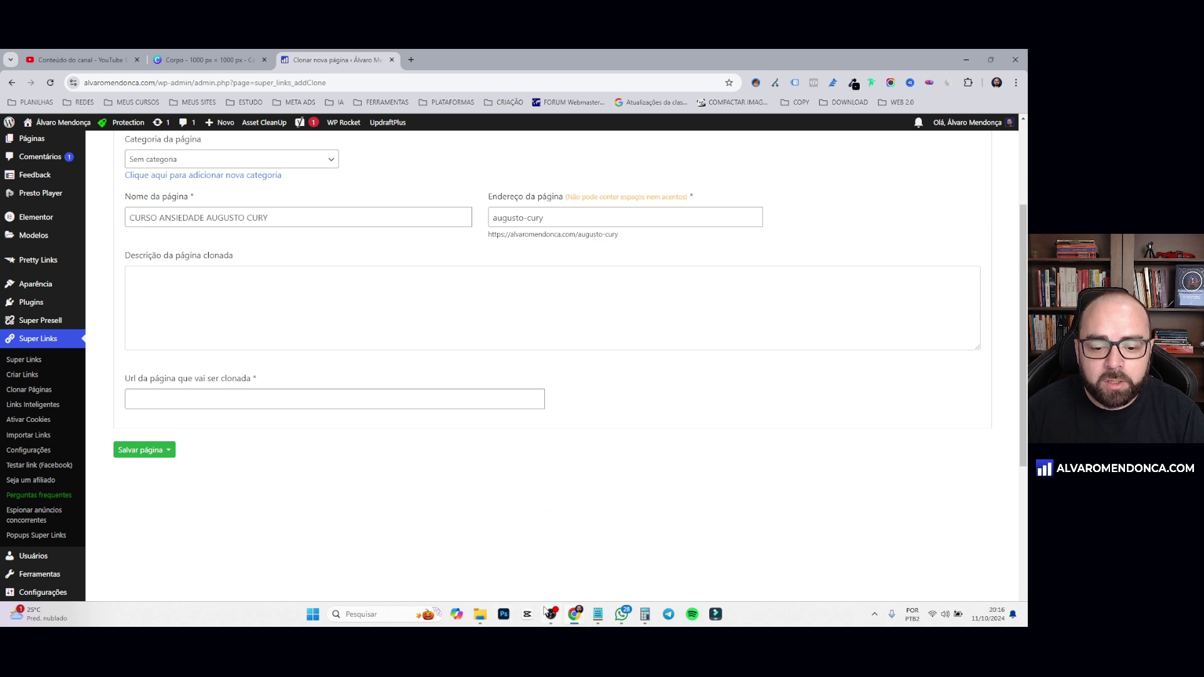
left_click(353, 402)
type("https://augustocury.com.br/combatendo-a-ansiedade-pv/")
left_click(348, 449)
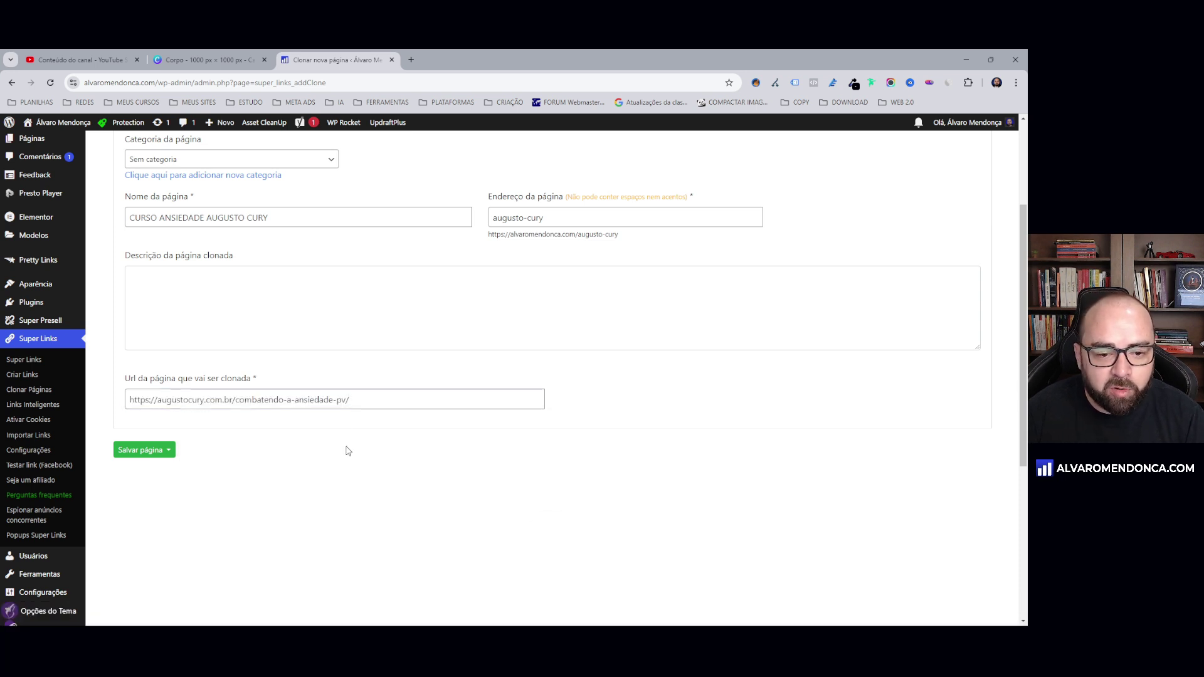
left_click(143, 451)
left_click(496, 455)
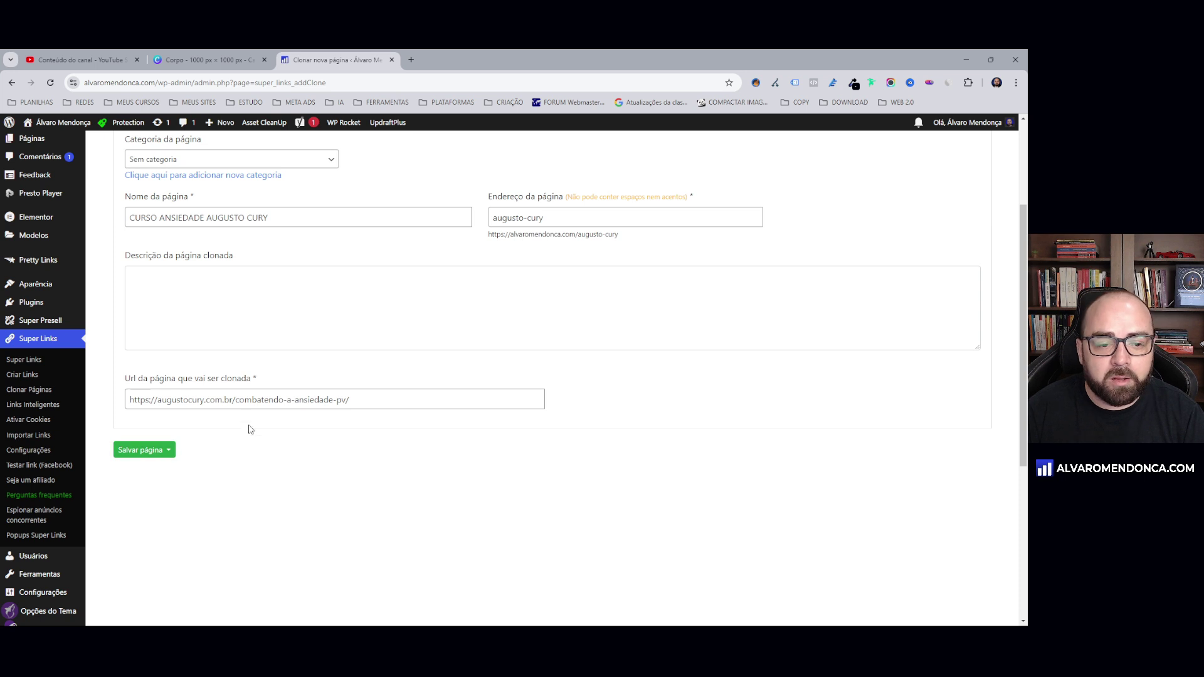
left_click_drag(130, 401, 362, 402)
left_click(369, 398)
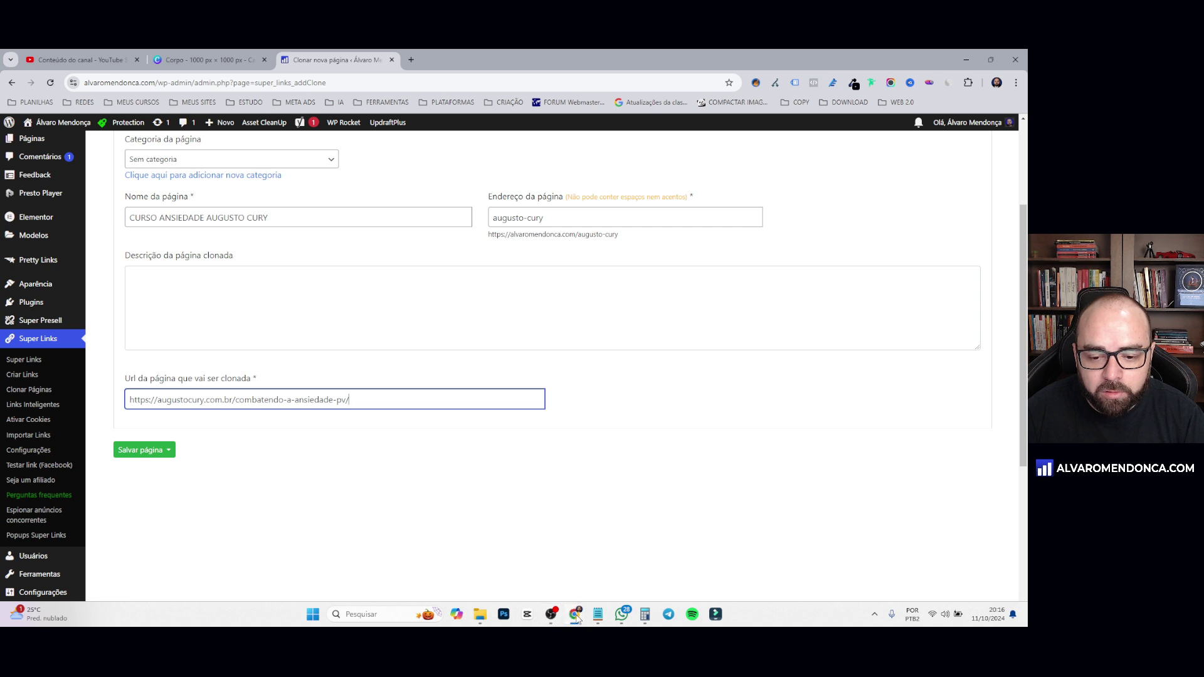
Switch to Hotmart and examine the sales page affiliate link and the address of the producer's page it leads to
left_click(620, 567)
left_click(179, 59)
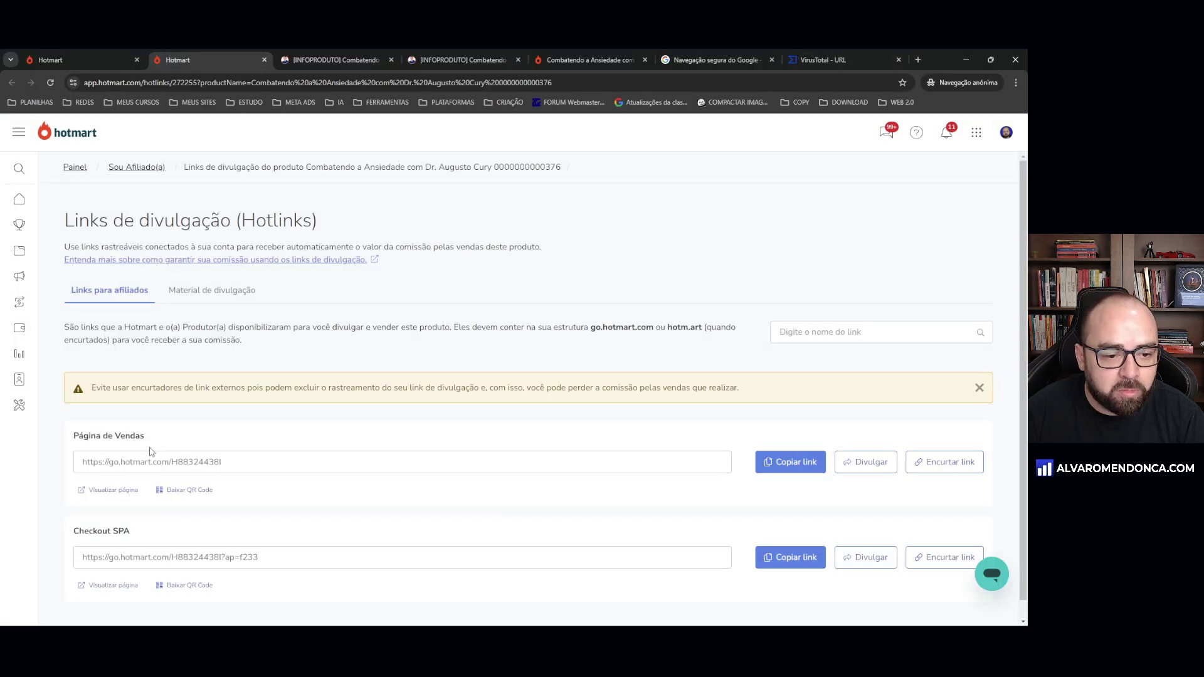
left_click_drag(82, 461, 223, 462)
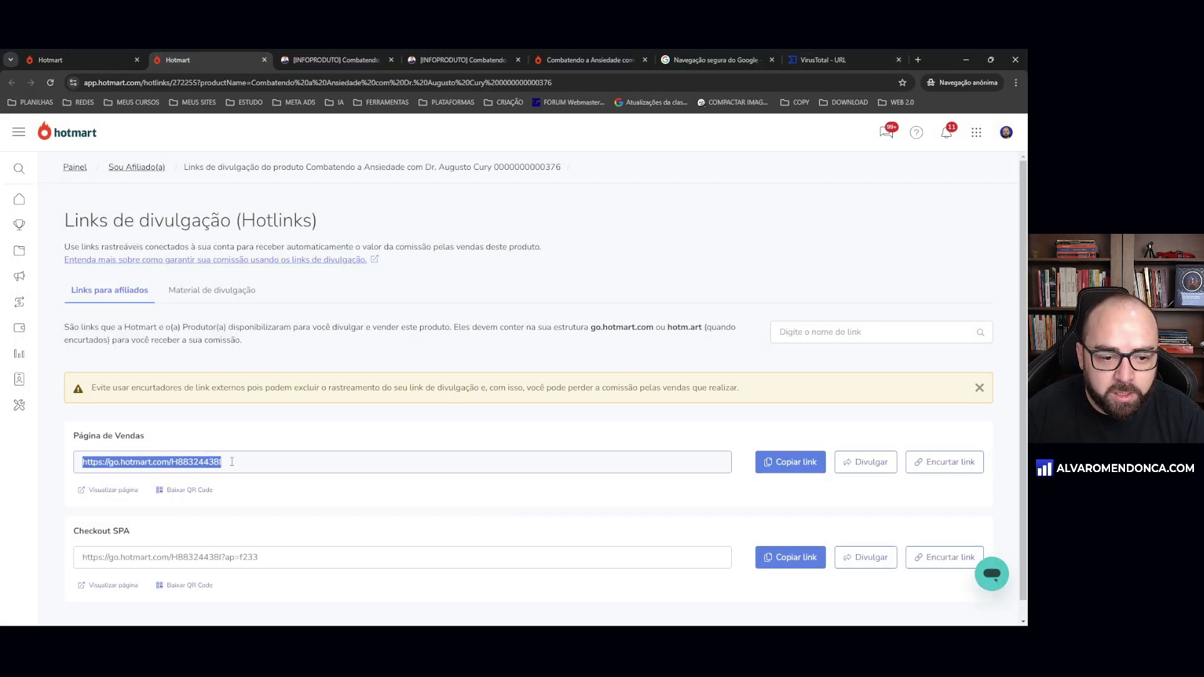
left_click(201, 478)
left_click(108, 491)
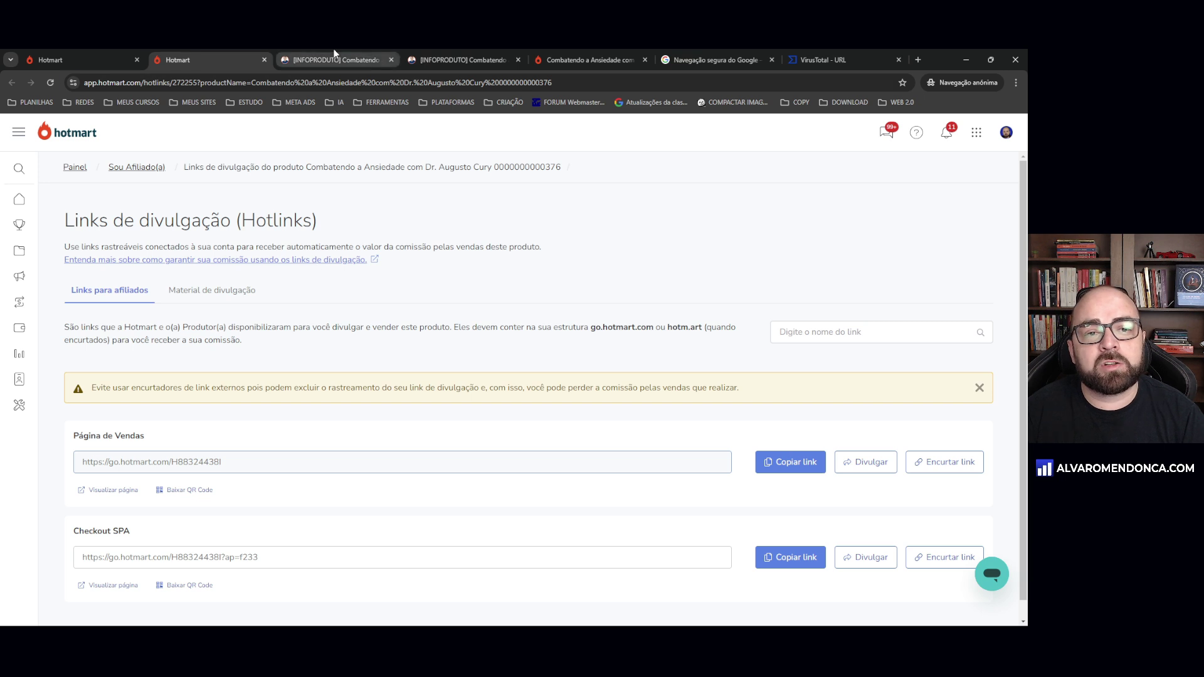
left_click(230, 82)
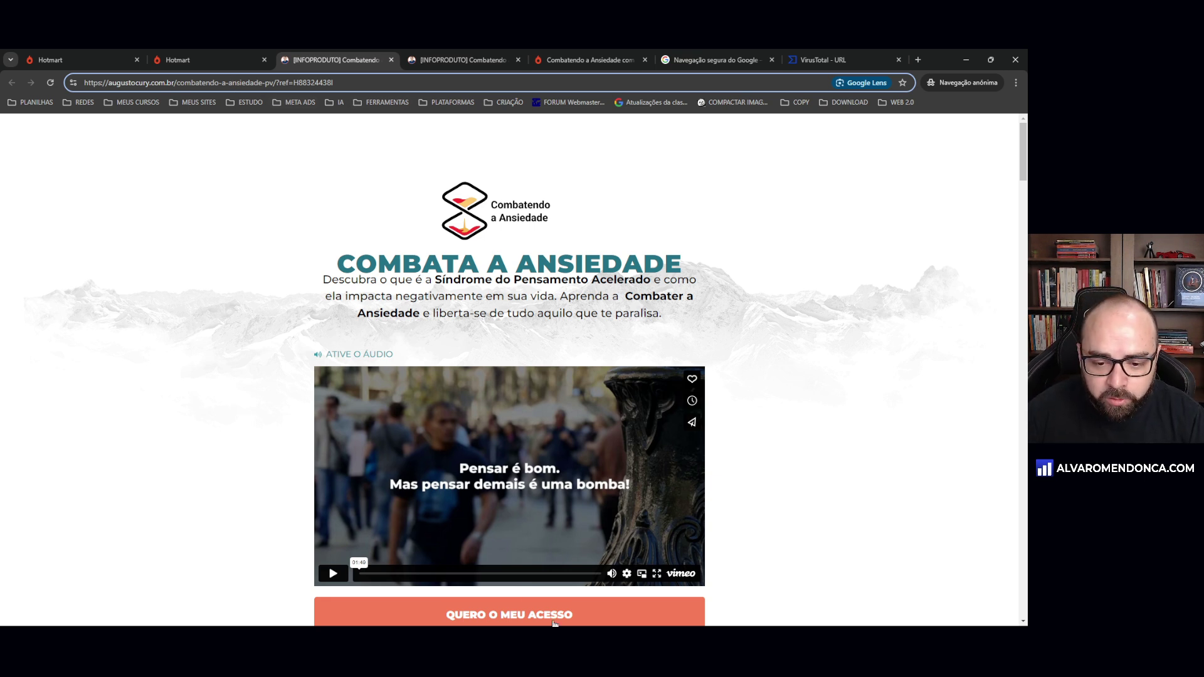
Return to the Super Links form in WordPress and save the cloned page, staying on its edit page
mouse_move(574, 614)
left_click(517, 552)
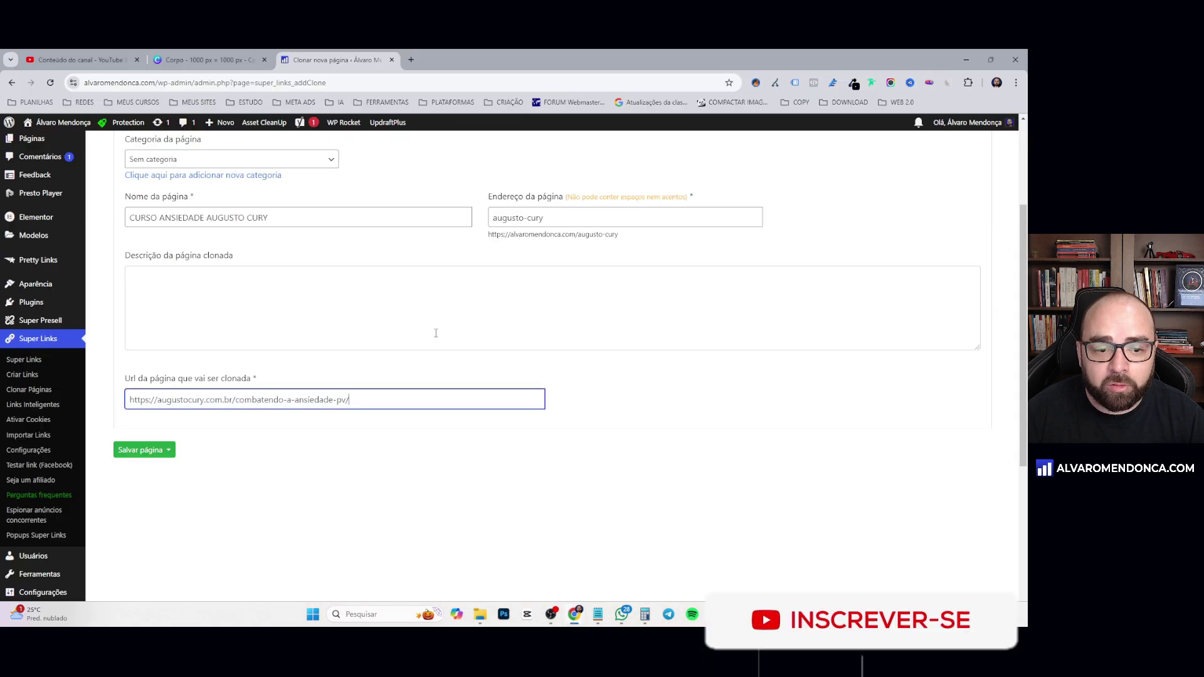
left_click(140, 450)
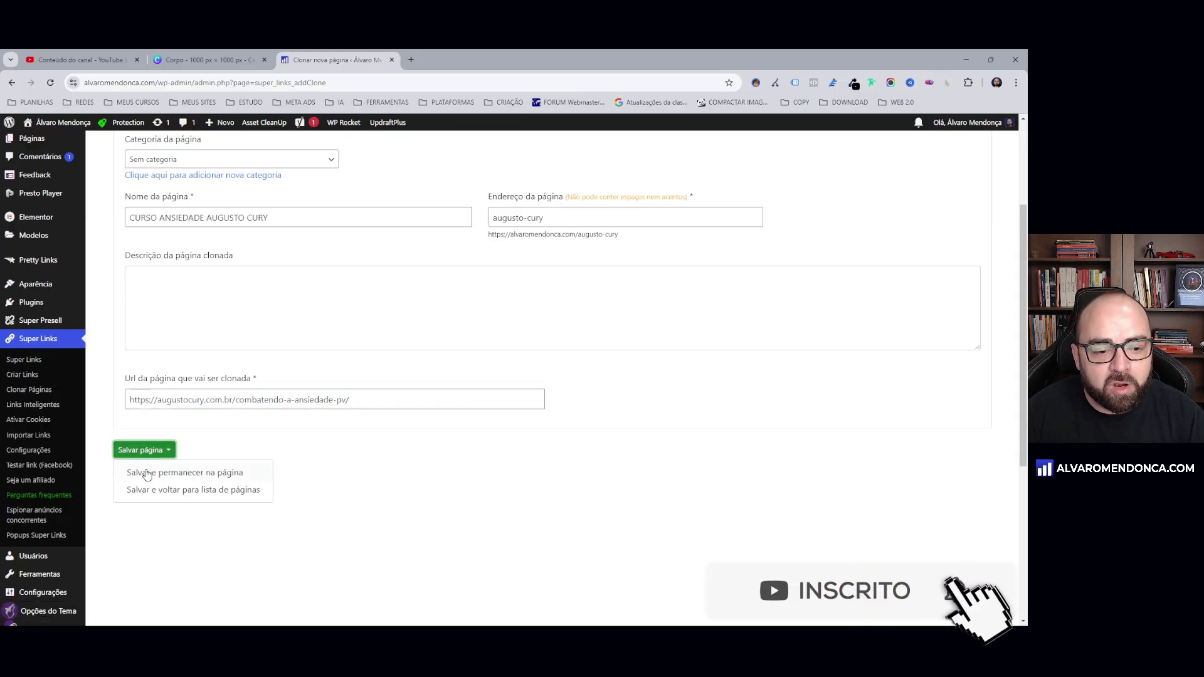
left_click(201, 478)
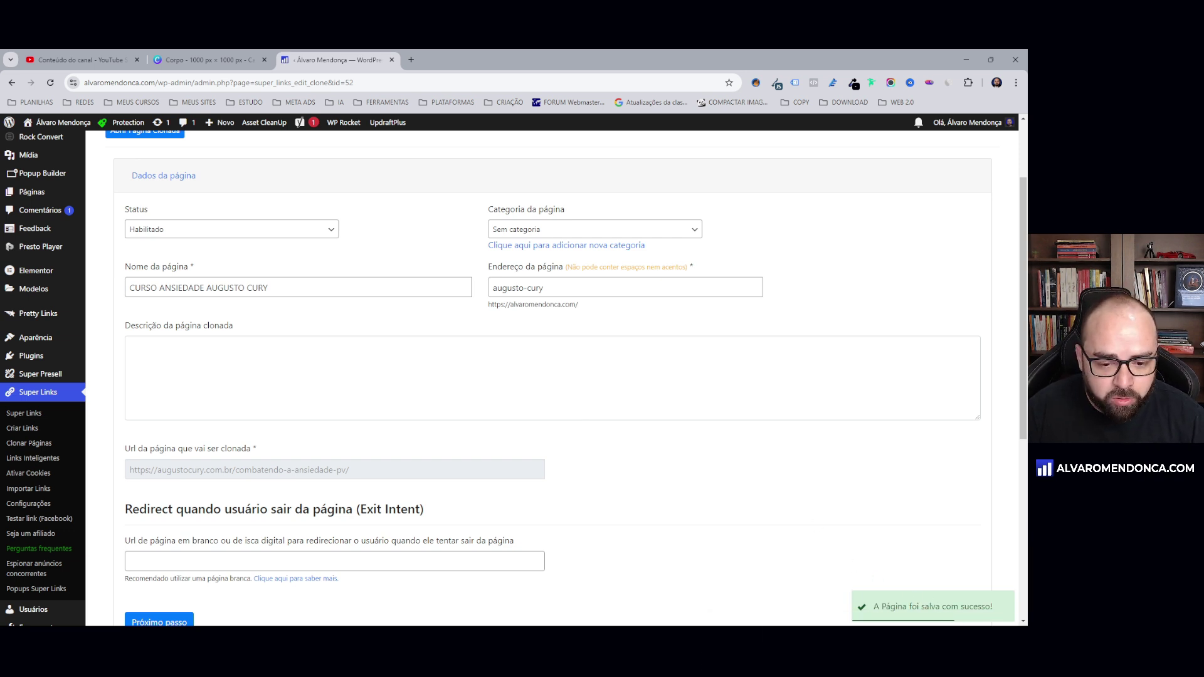
Open the cloned page's section for replacing checkout links, WhatsApp, images and texts, and review its checkout link fields
scroll(457, 501, "down", 5)
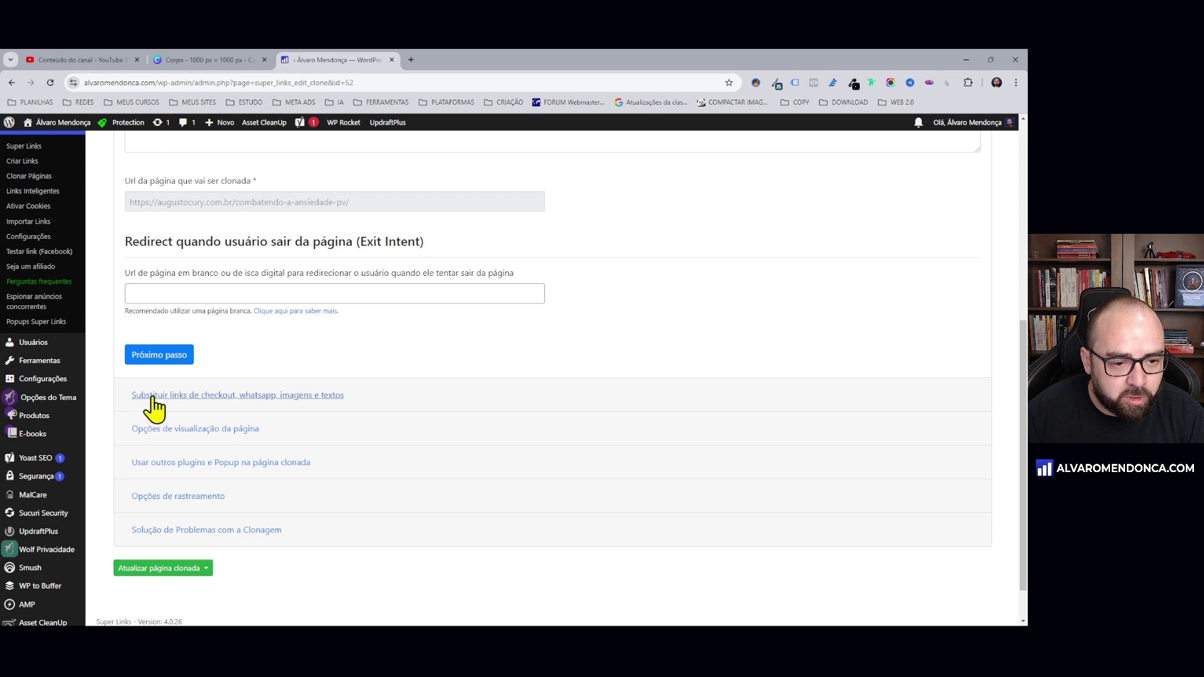
left_click(276, 397)
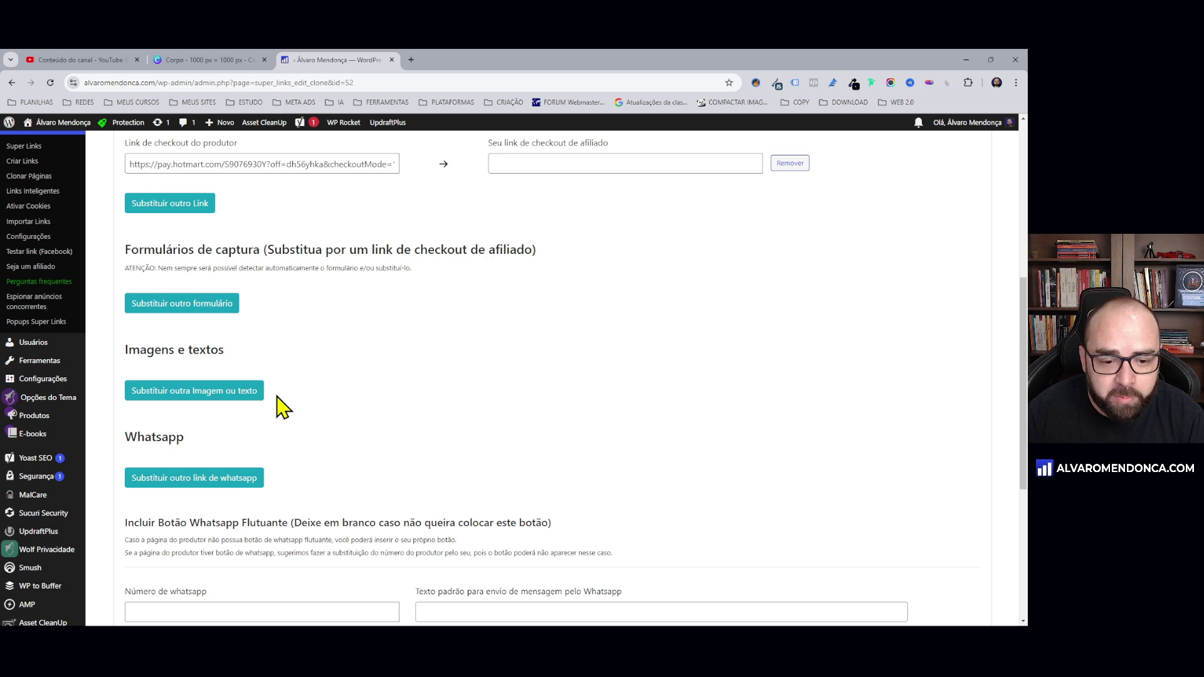
scroll(281, 408, "down", 3)
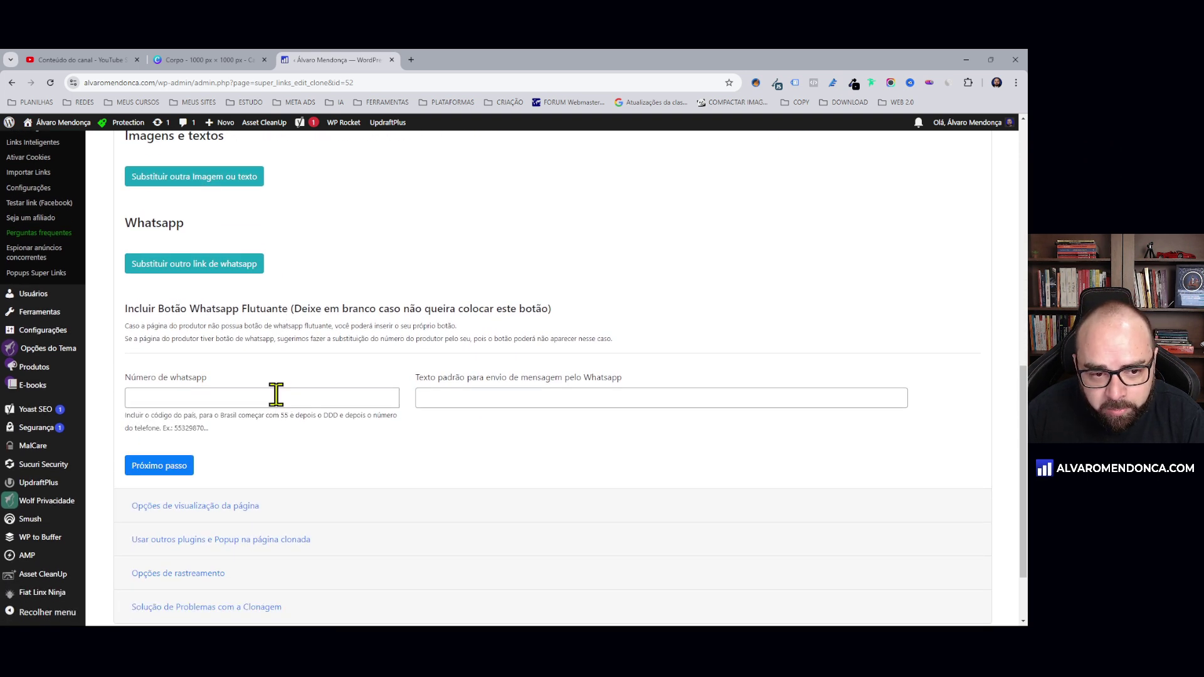
scroll(237, 373, "up", 8)
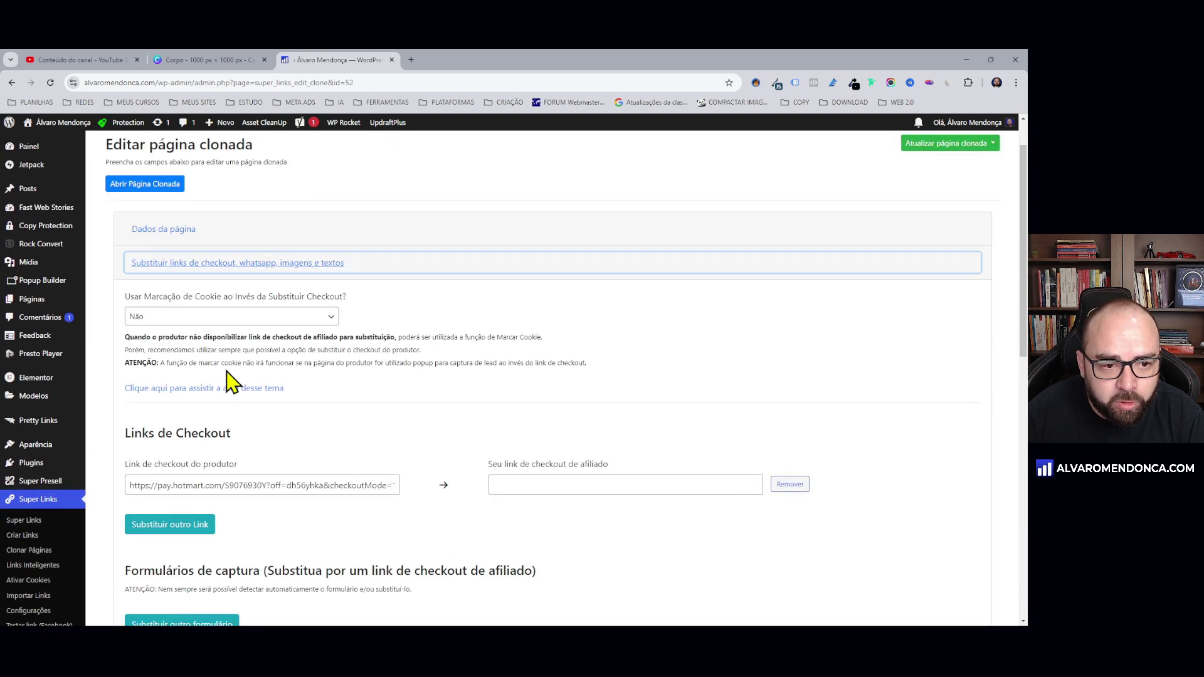
scroll(151, 439, "down", 2)
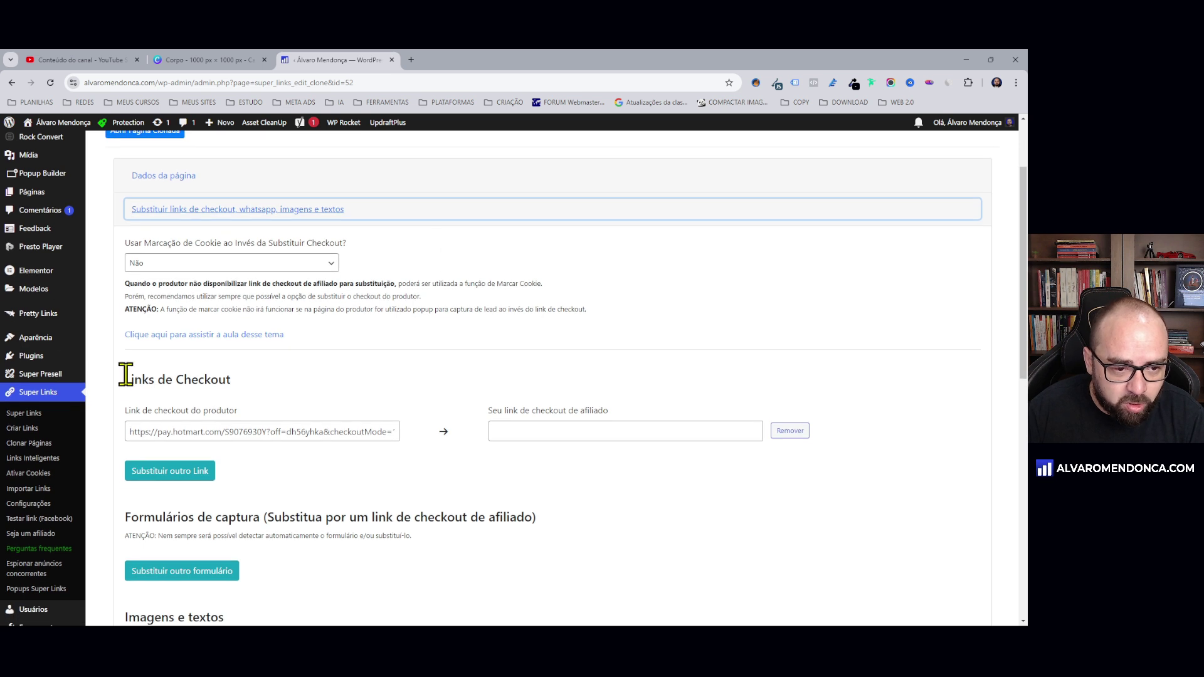
left_click_drag(125, 375, 256, 390)
left_click(512, 428)
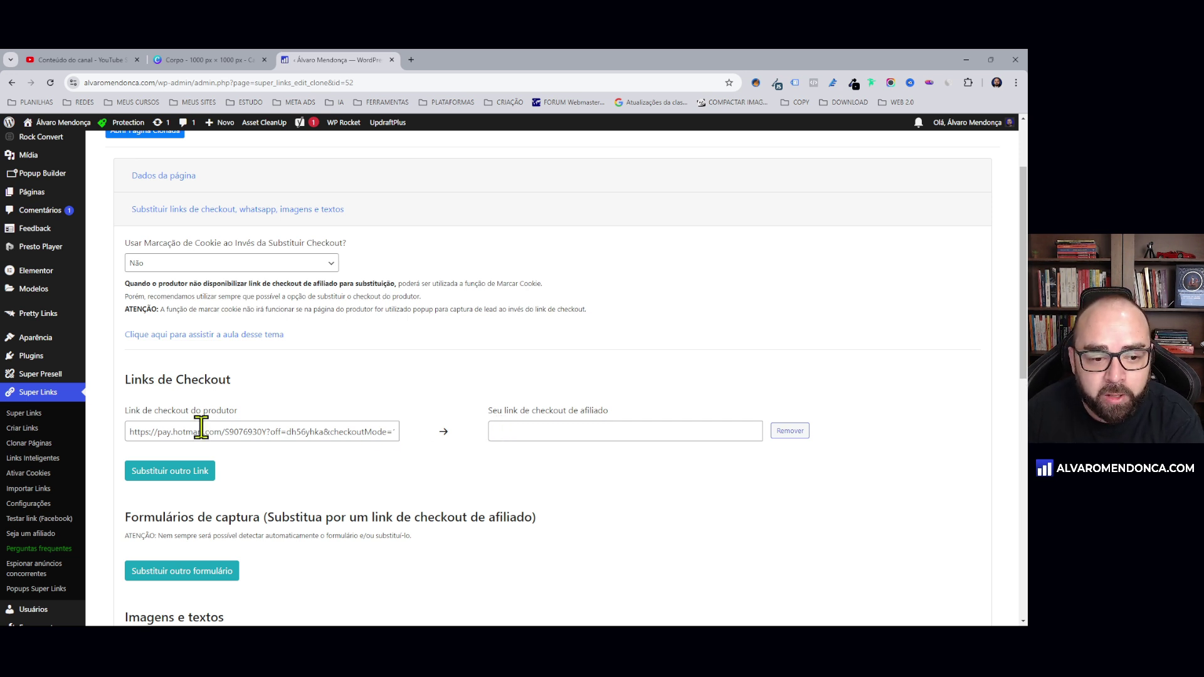
left_click_drag(126, 412, 254, 413)
left_click(272, 412)
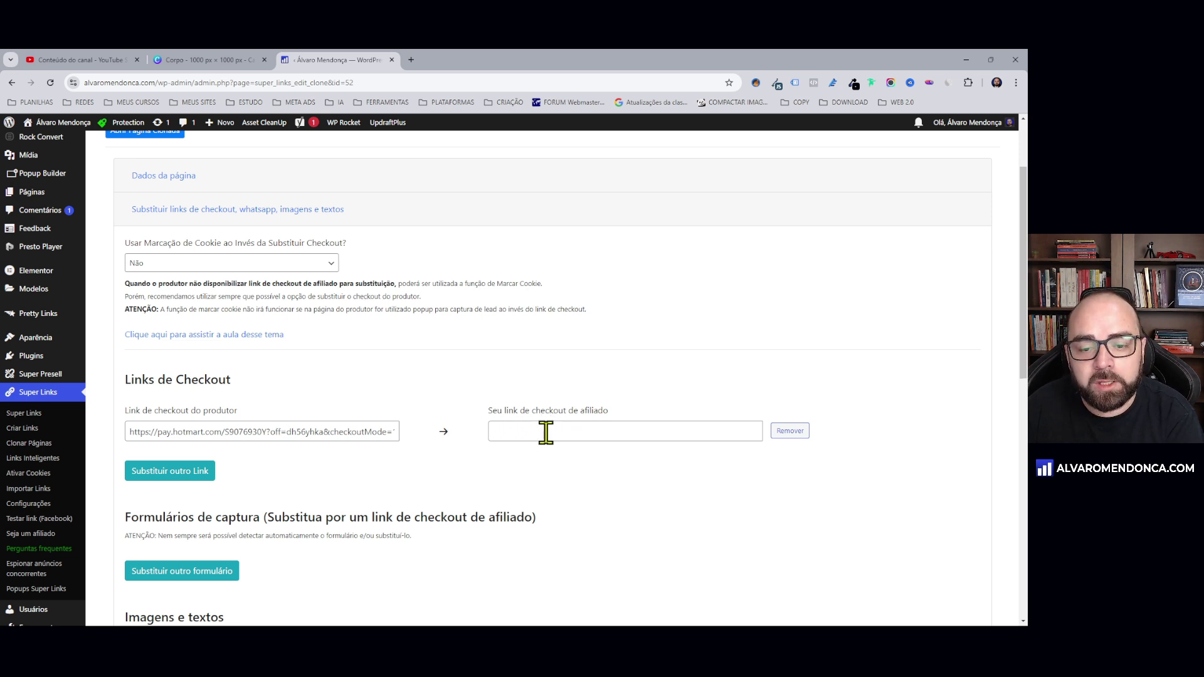
Copy the Checkout SPA affiliate link from Hotmart and enter it as the affiliate checkout link in Super Links
mouse_move(545, 624)
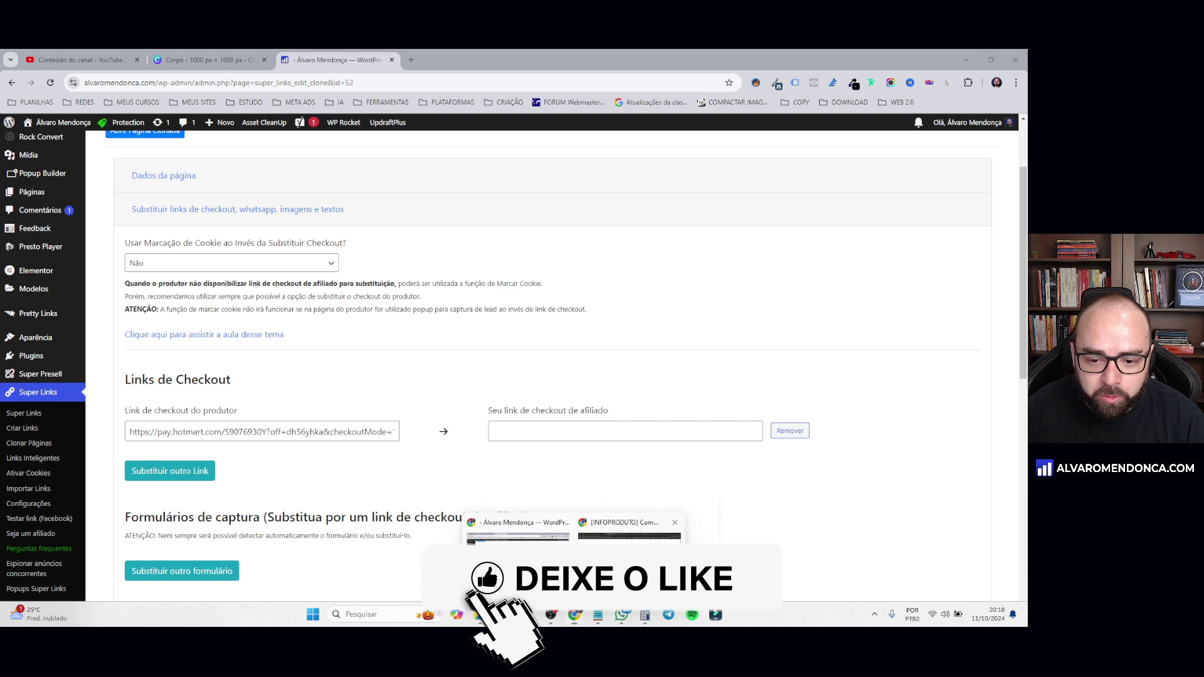
left_click(659, 536)
left_click(201, 59)
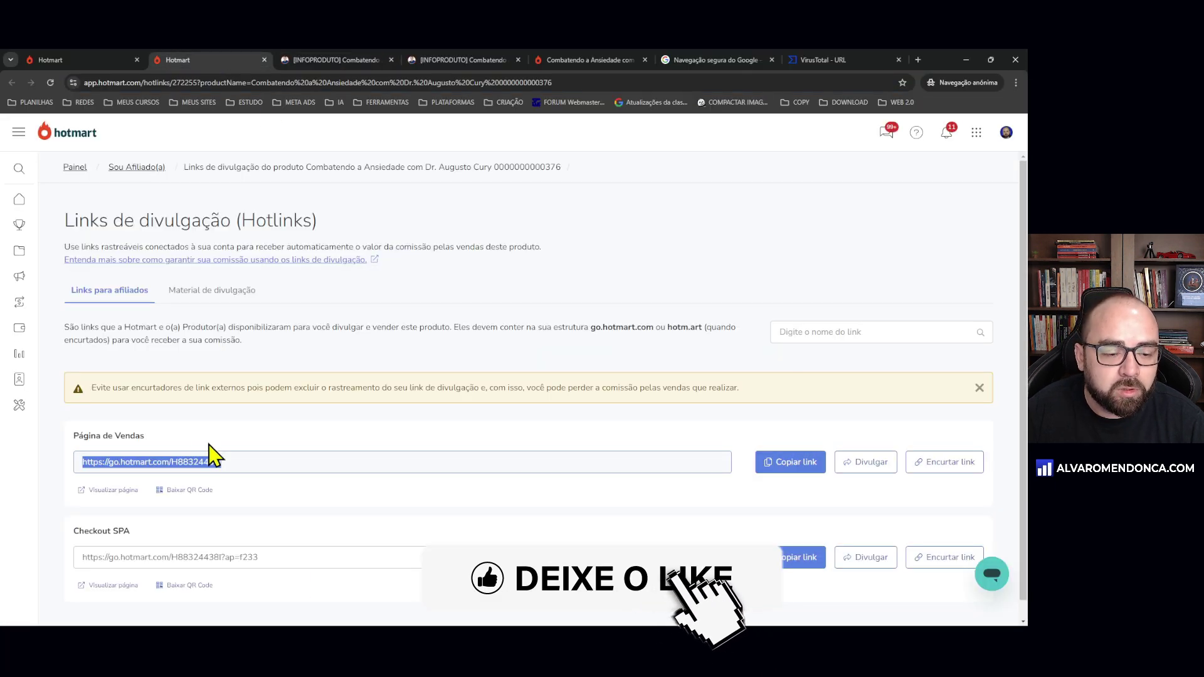
scroll(126, 502, "down", 1)
left_click(776, 538)
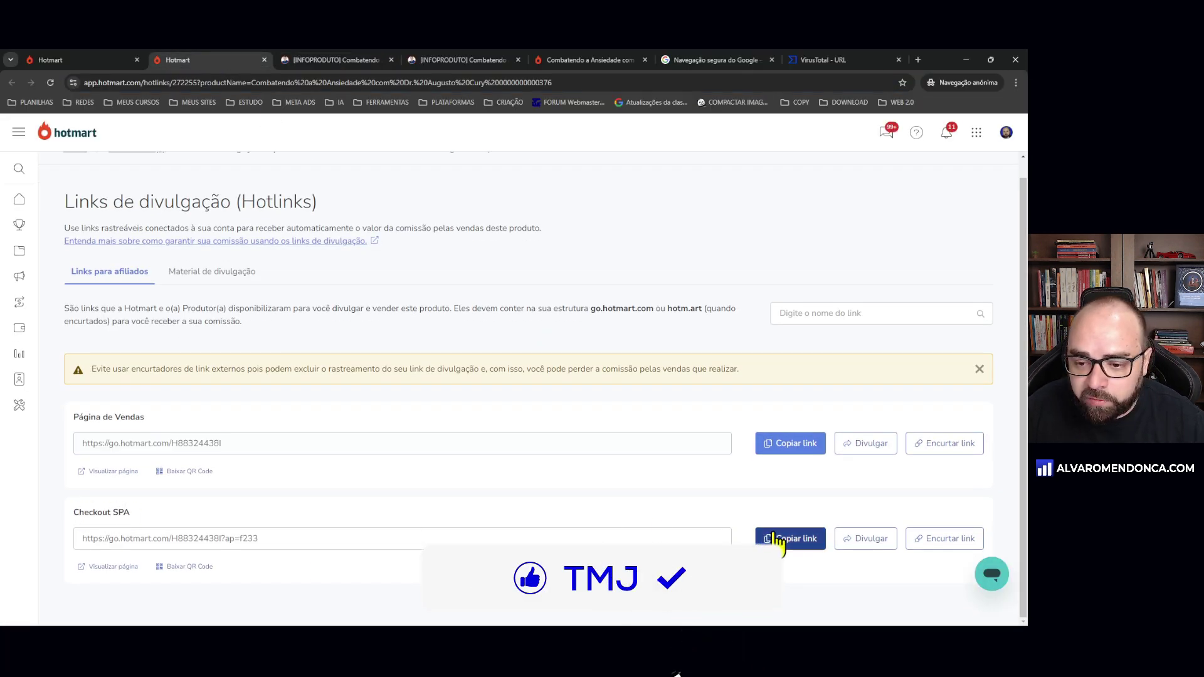
key("alt+Tab")
left_click(535, 433)
type("https://go.hotmart.com/H88324438I?ap=f233")
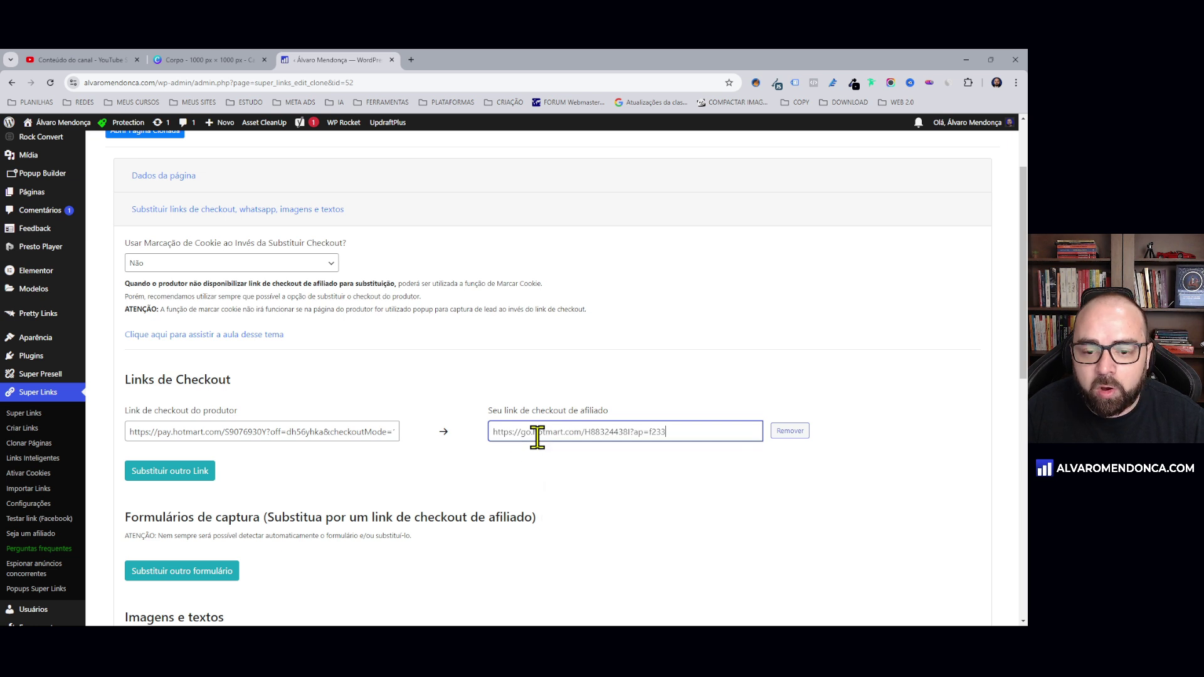
left_click(490, 492)
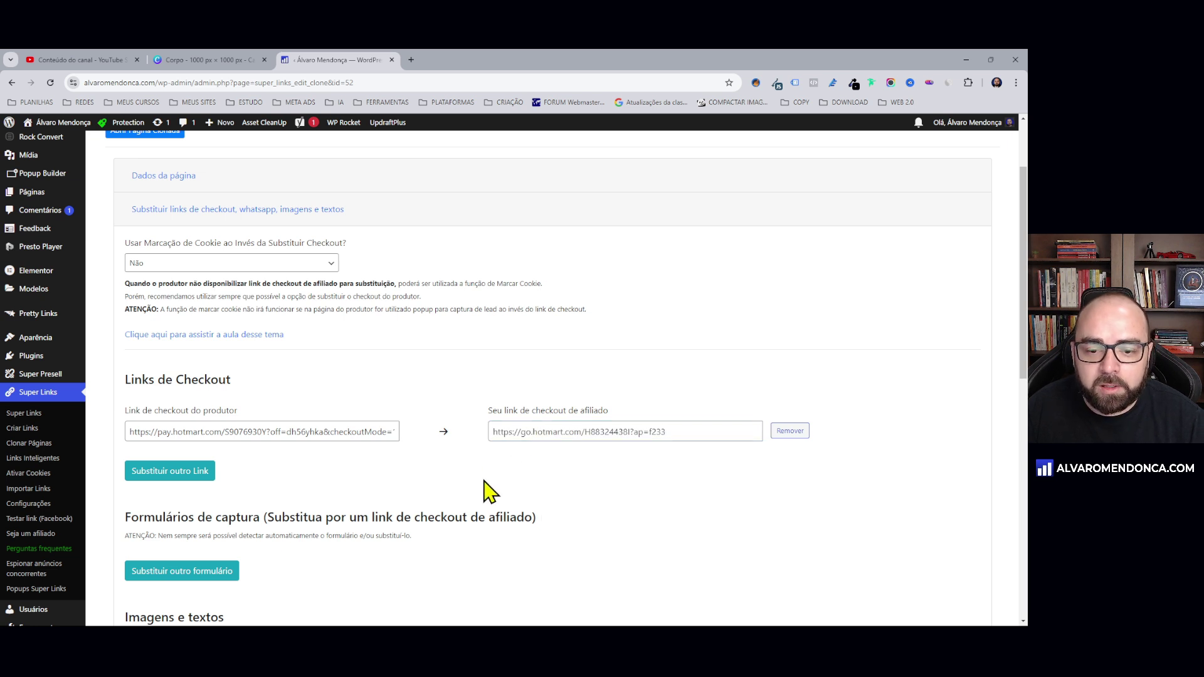
Clear the affiliate checkout link and consult the "Clonagem com links estratégicos" heading on page 2 of the Canva design
triple_click(537, 427)
key("BackSpace")
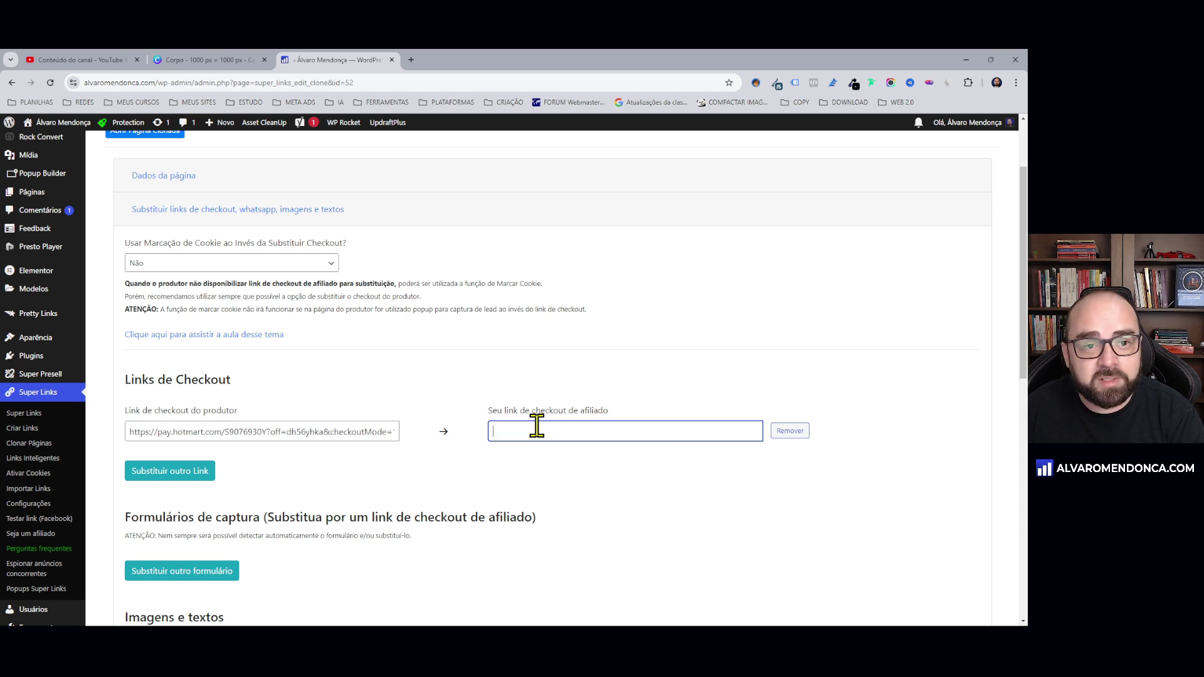
left_click(223, 59)
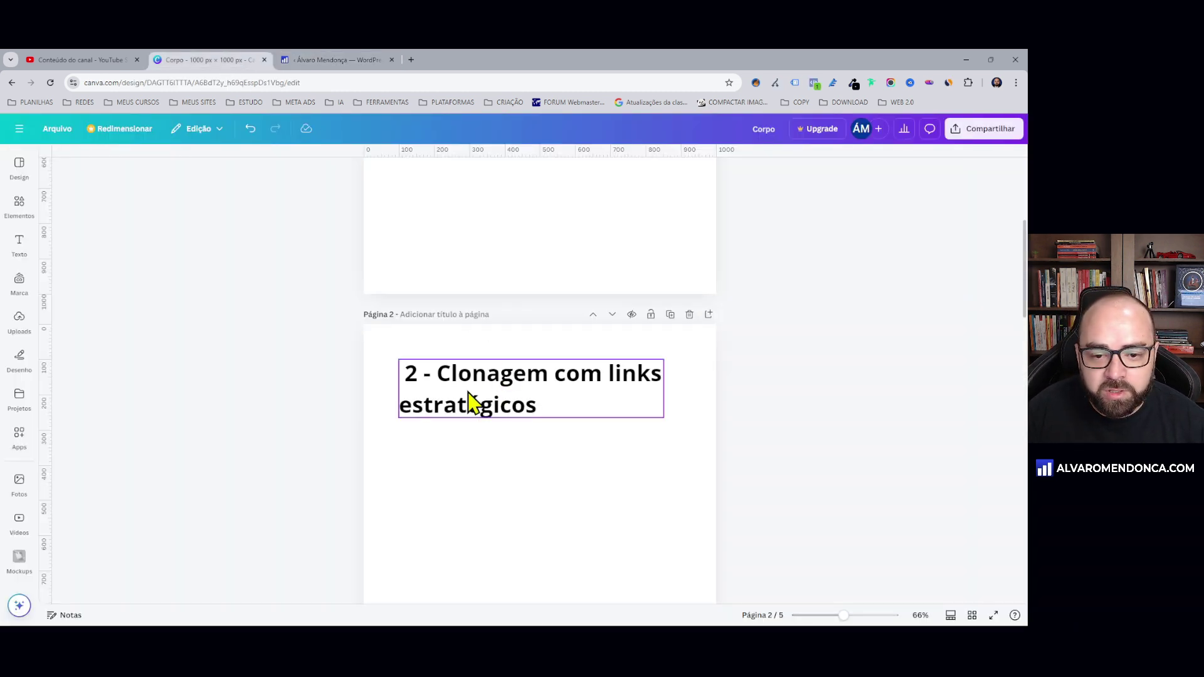
left_click(345, 59)
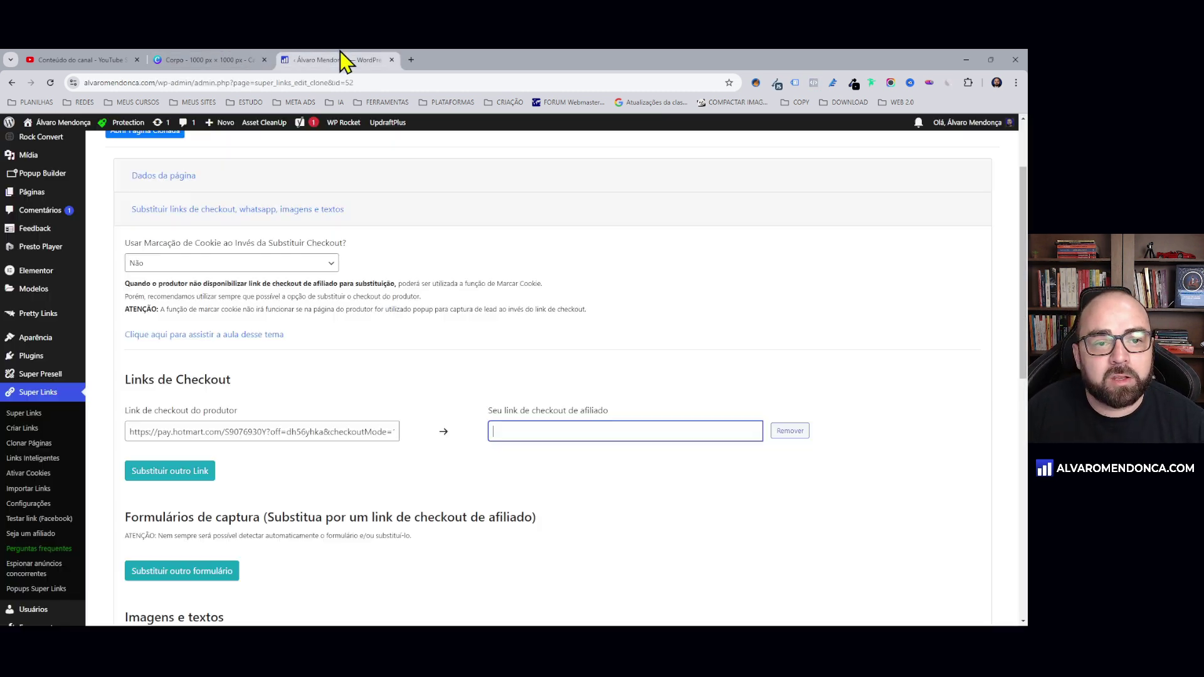
scroll(387, 405, "down", 1)
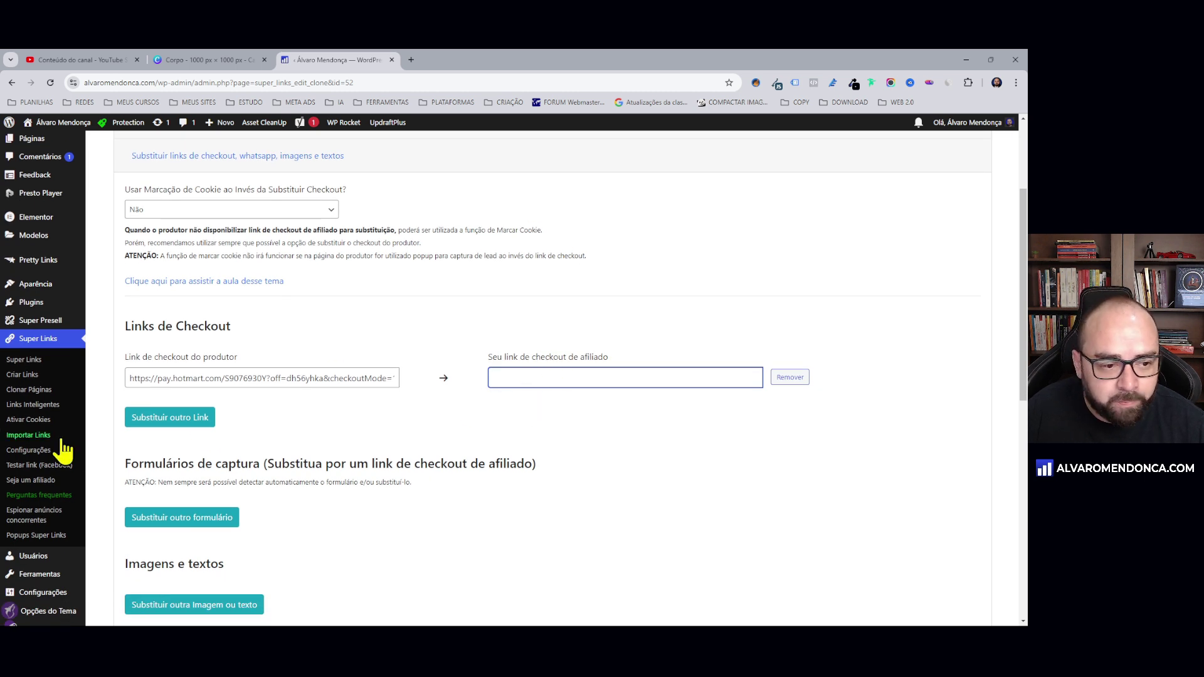
Open the Super Links link creation page in a separate browser tab and start a new link
right_click(31, 383)
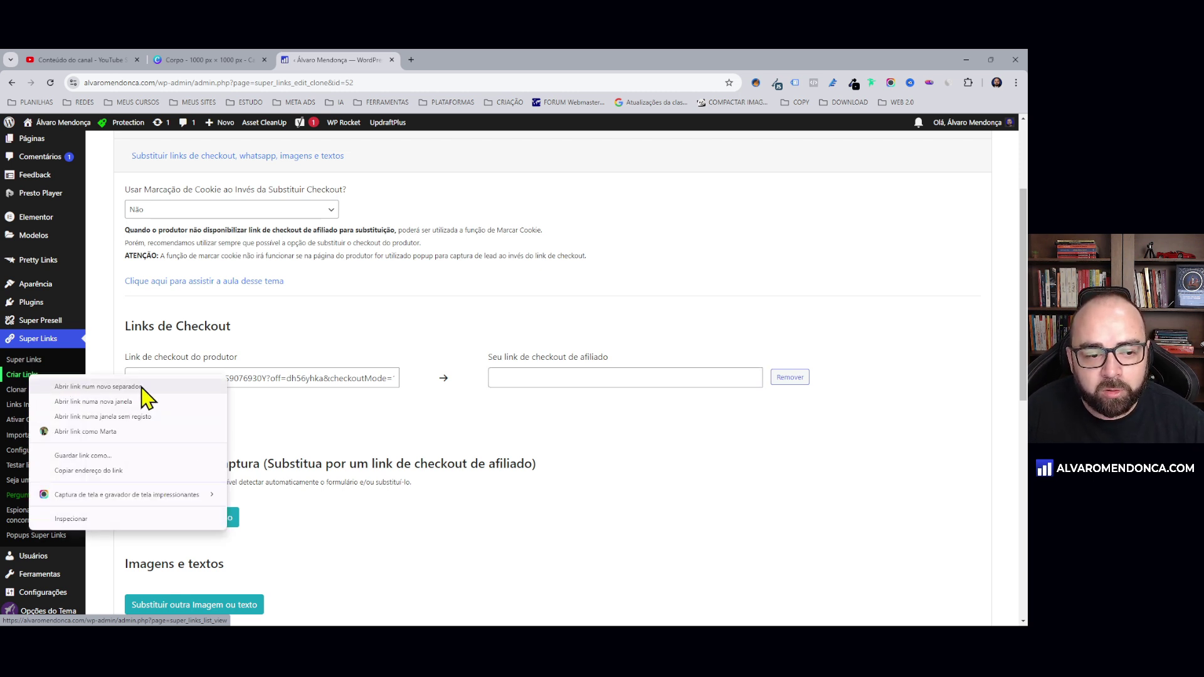
left_click(476, 321)
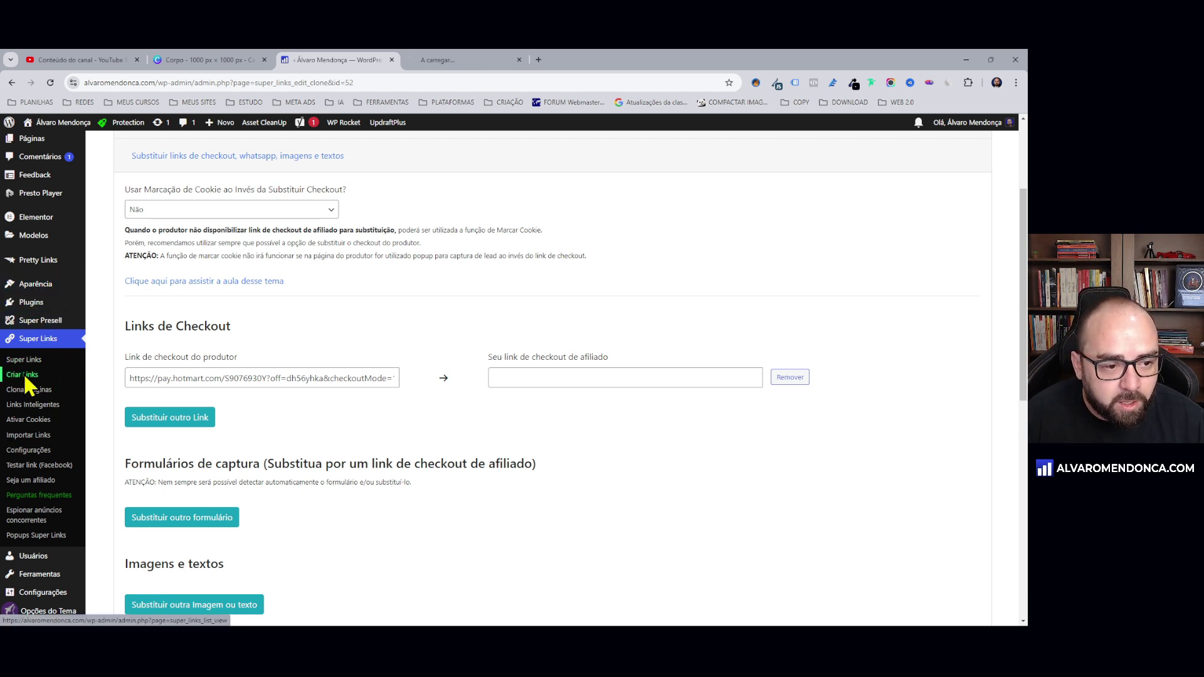
left_click(443, 60)
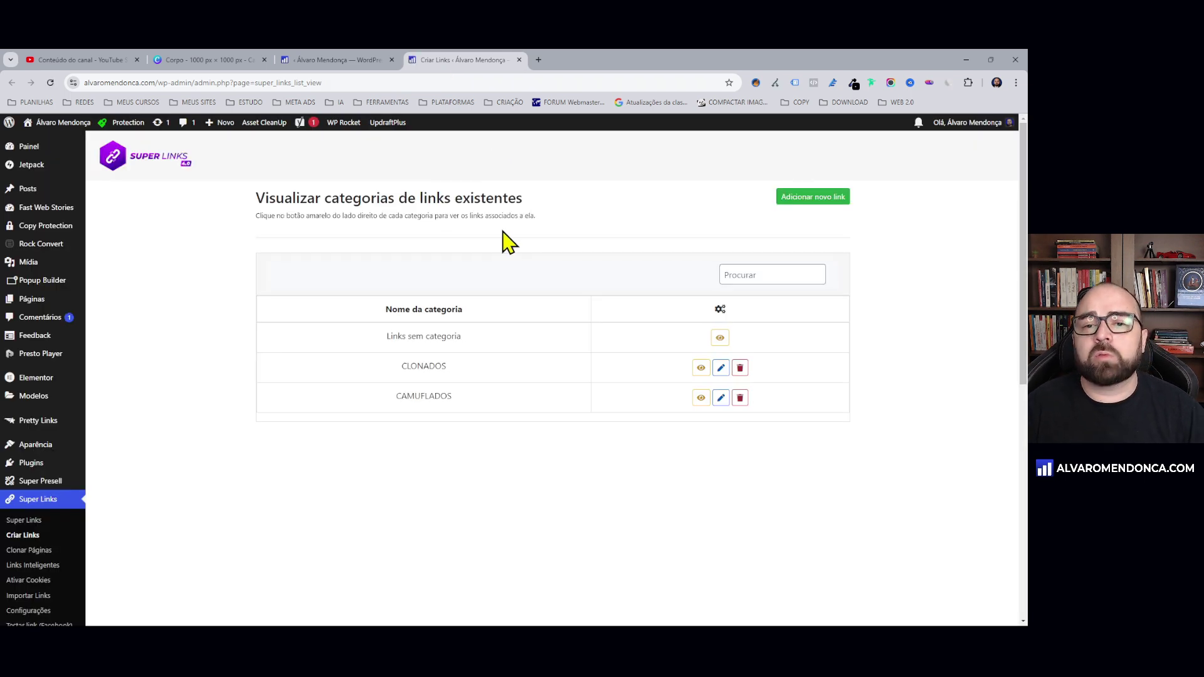
left_click(803, 200)
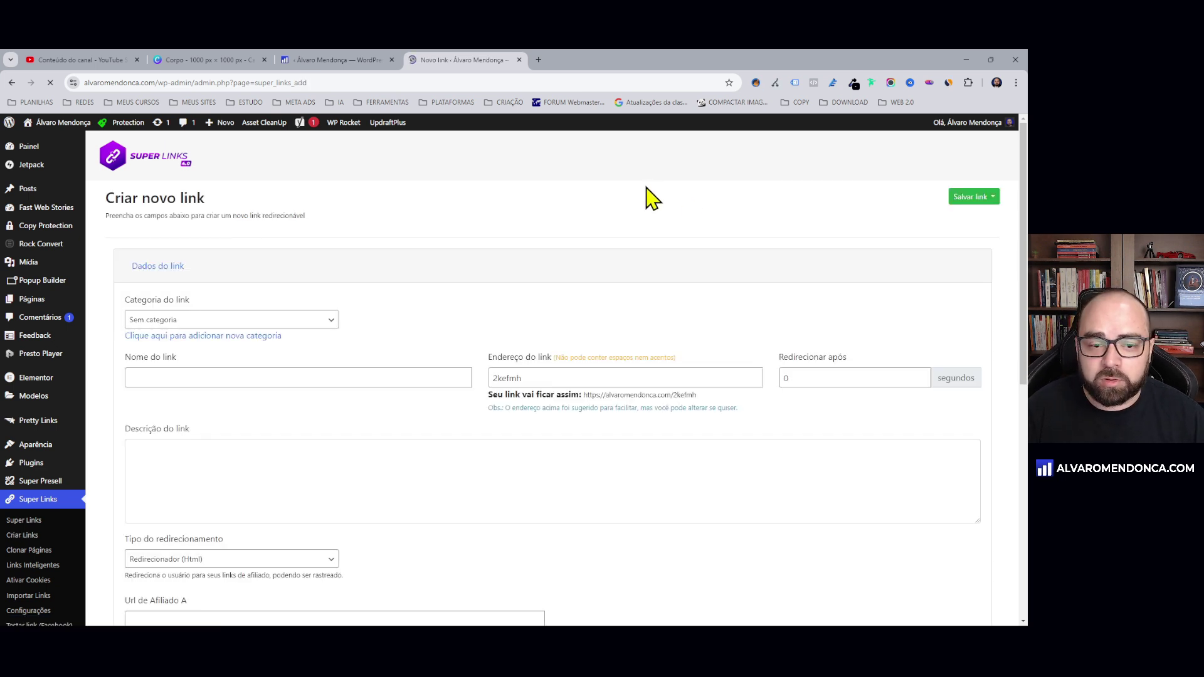
Name the new link "CHECKOUT 1 AUGUSTO CURY"
left_click(159, 371)
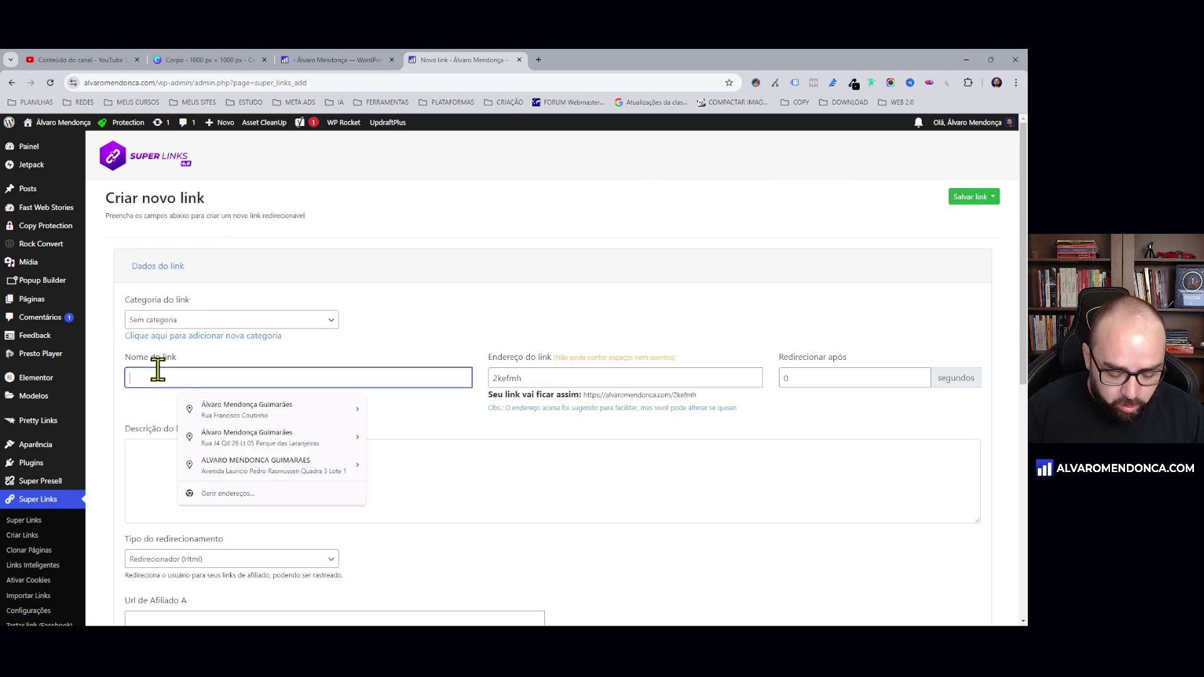
key("Caps_Lock")
type("CHC")
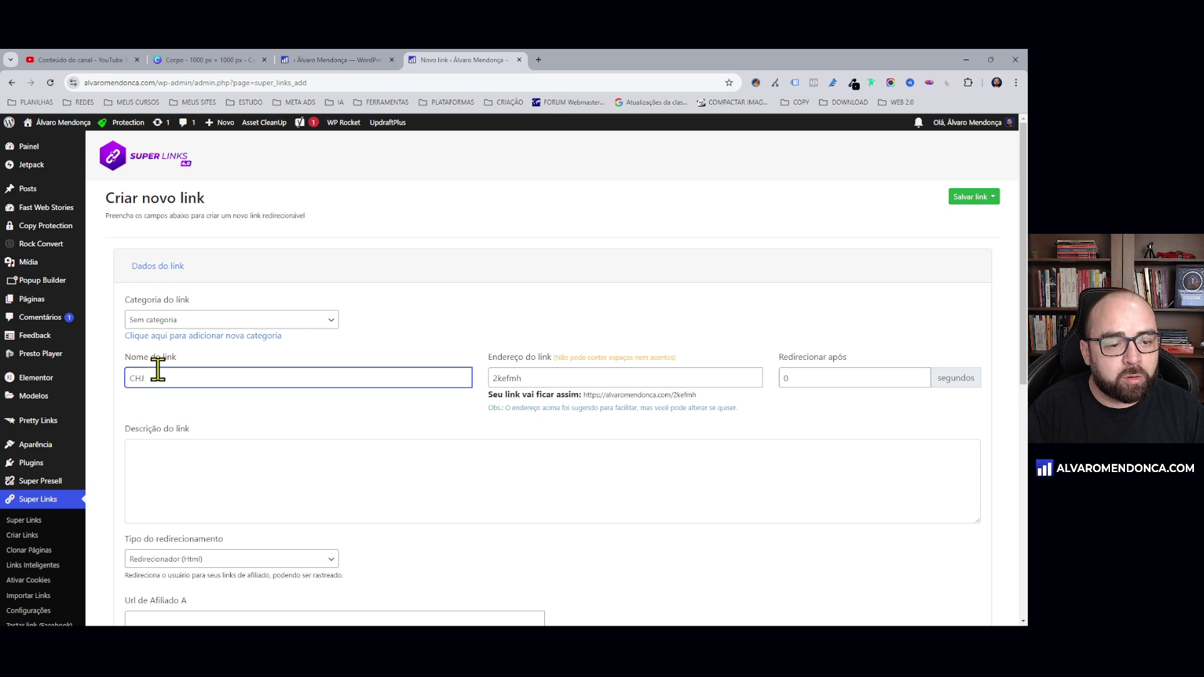
key("BackSpace")
type("ECKOUT 1 AUGUSTO CURY")
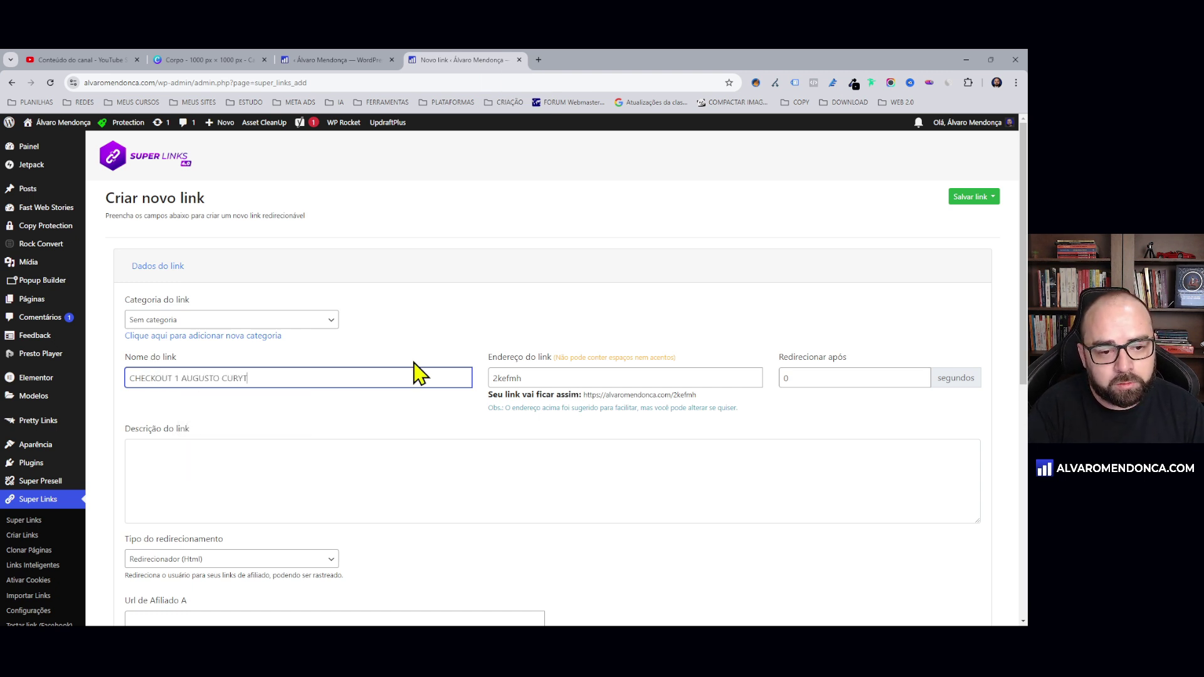
Set the new link's address to "checkout" and copy the full URL shown for it
left_click(530, 379)
key("Caps_Lock")
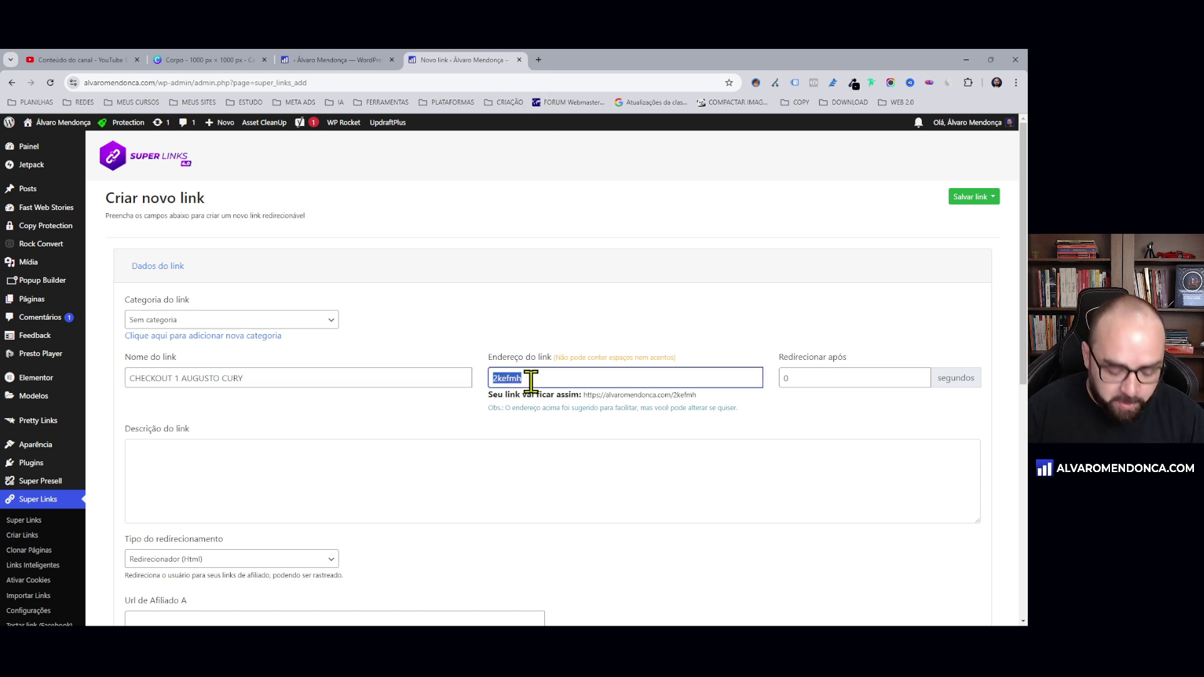
type("checkout")
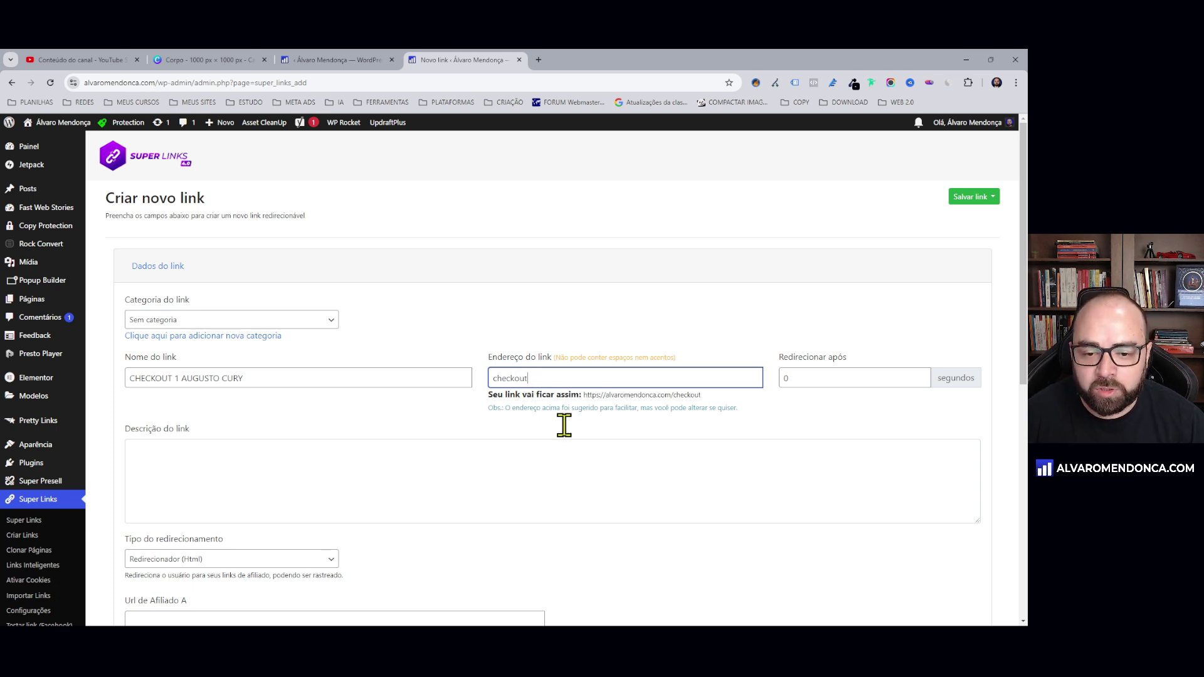
left_click_drag(585, 397, 727, 403)
key("ctrl+c")
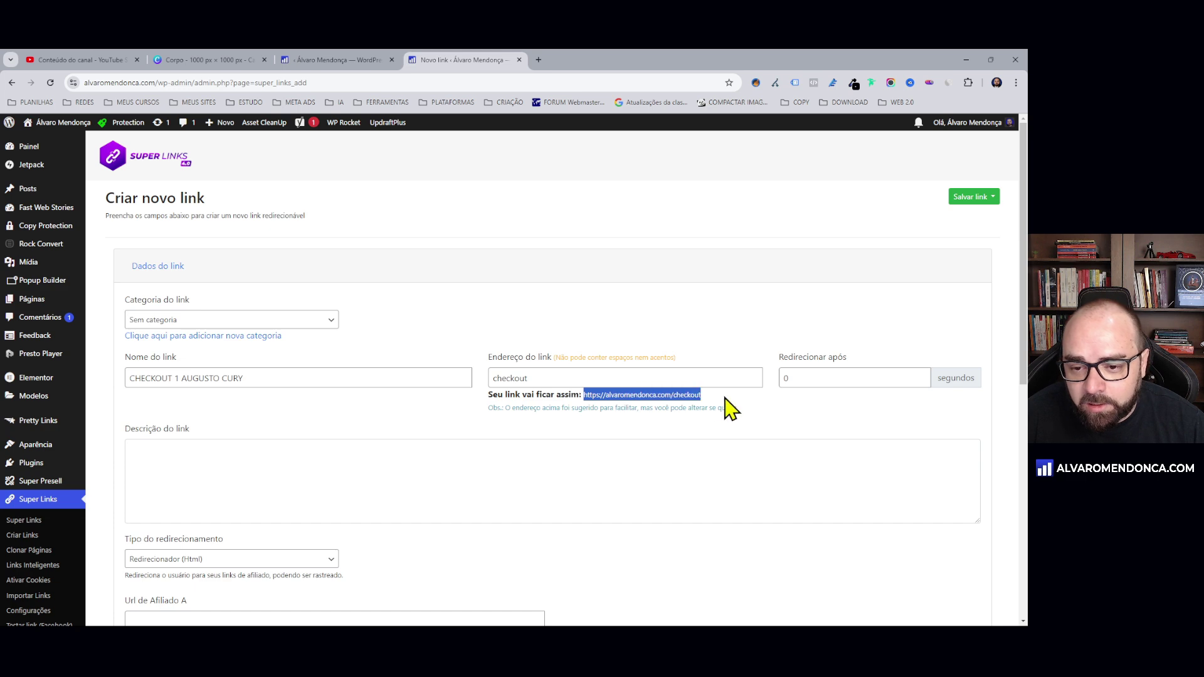
left_click(813, 414)
Copy the Checkout SPA affiliate link from Hotmart and enter it as Url de Afiliado A of the new link in WordPress
scroll(813, 414, "down", 3)
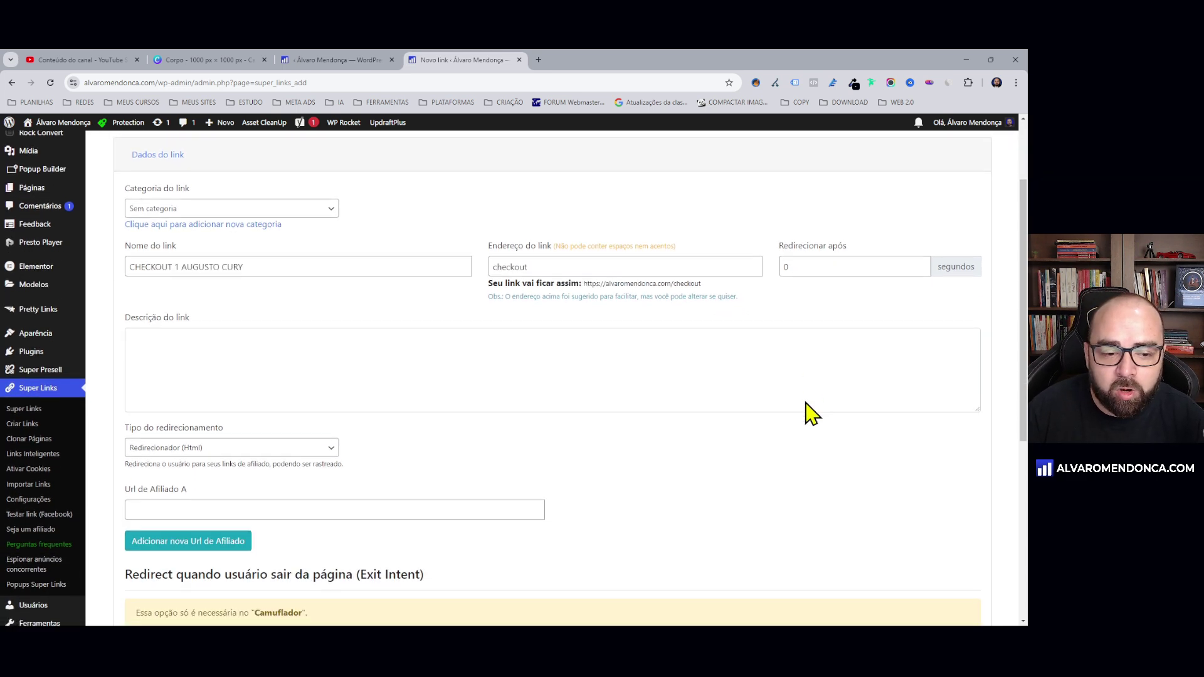
scroll(690, 294, "up", 2)
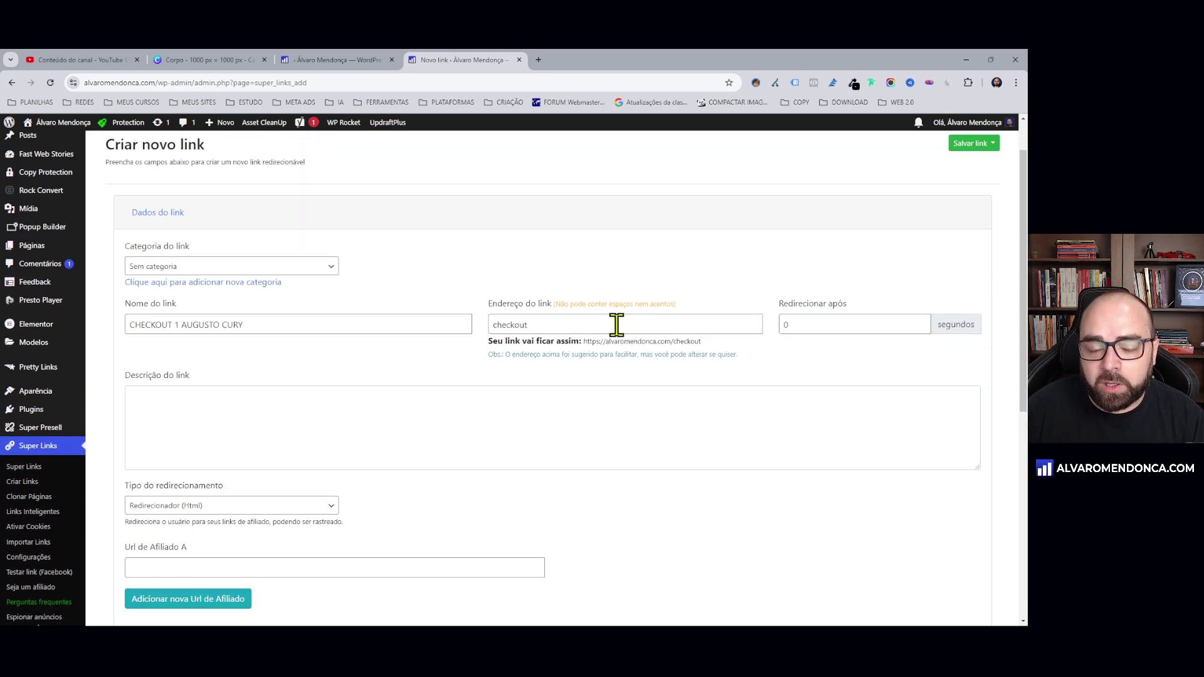
scroll(263, 508, "down", 3)
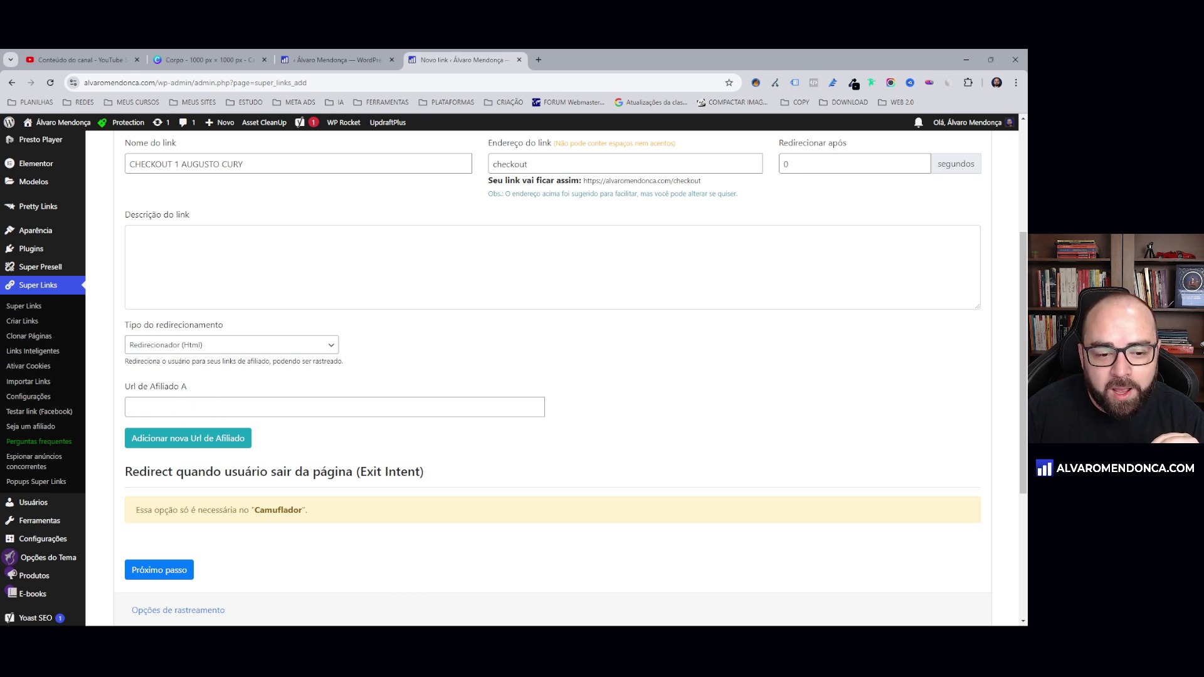
mouse_move(530, 621)
mouse_move(577, 620)
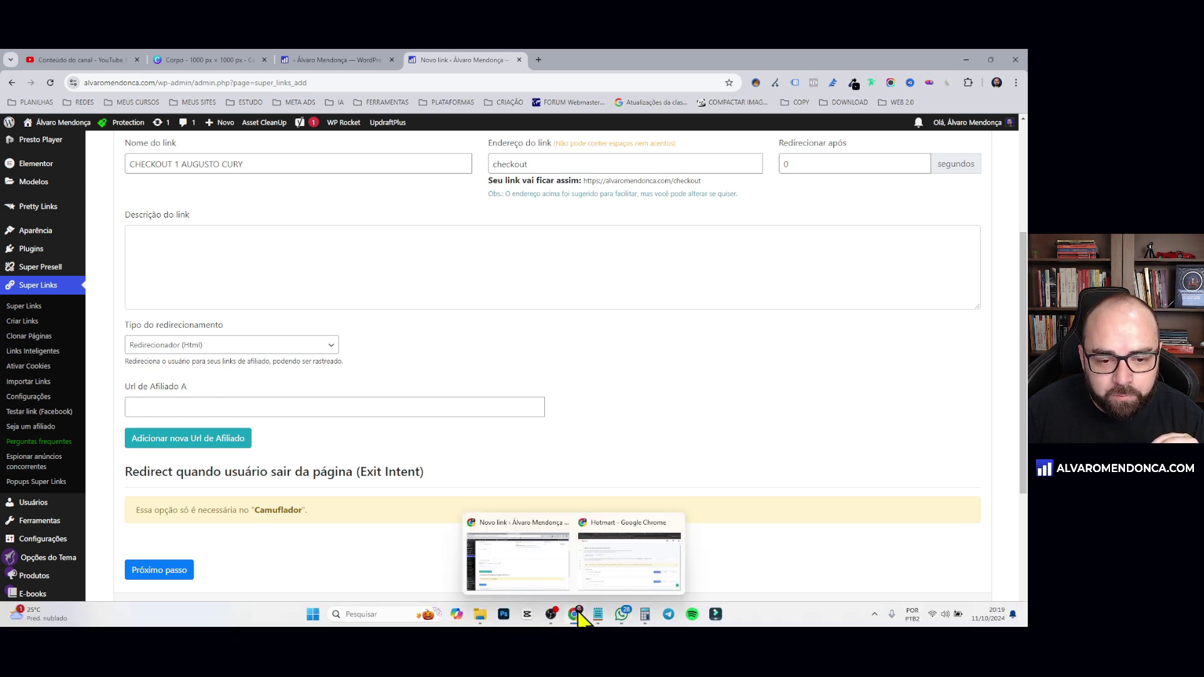
left_click(624, 582)
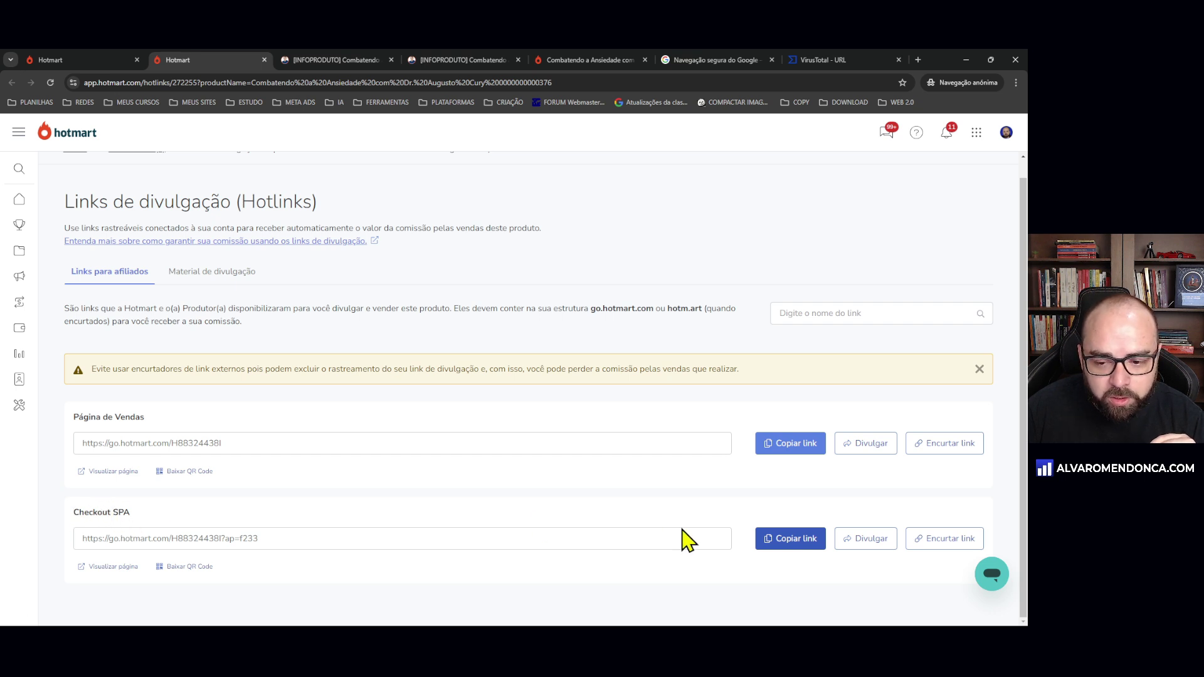
left_click(791, 544)
key("alt+Tab")
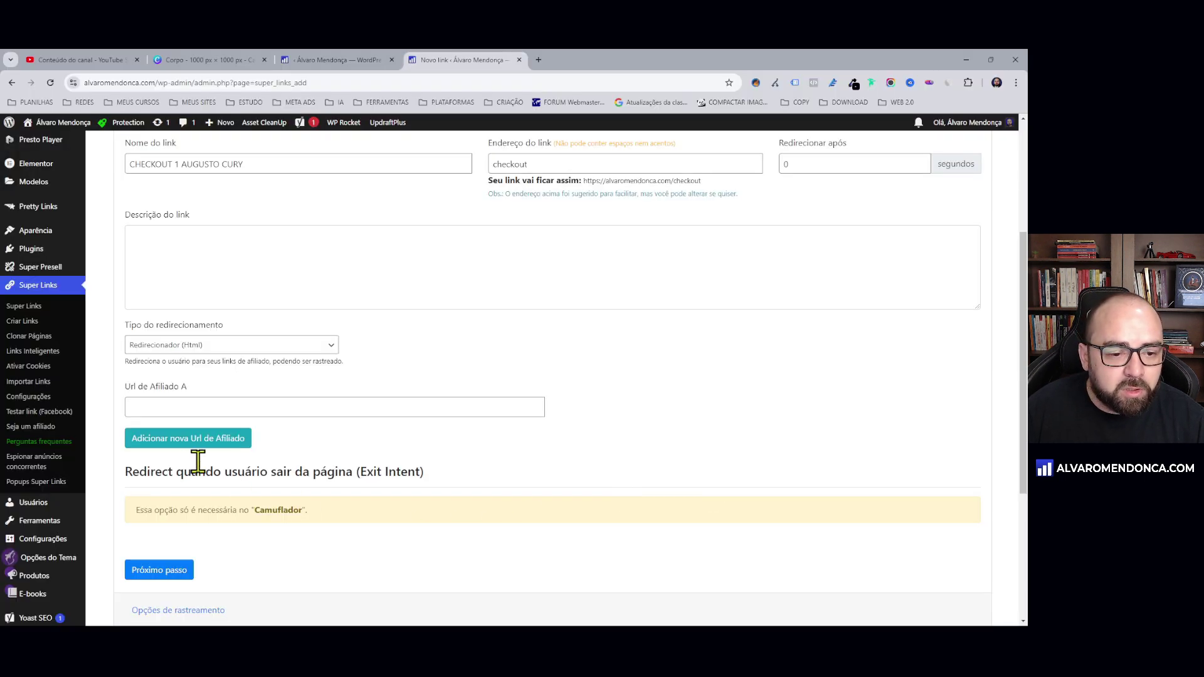
left_click_drag(126, 388, 217, 395)
left_click(272, 409)
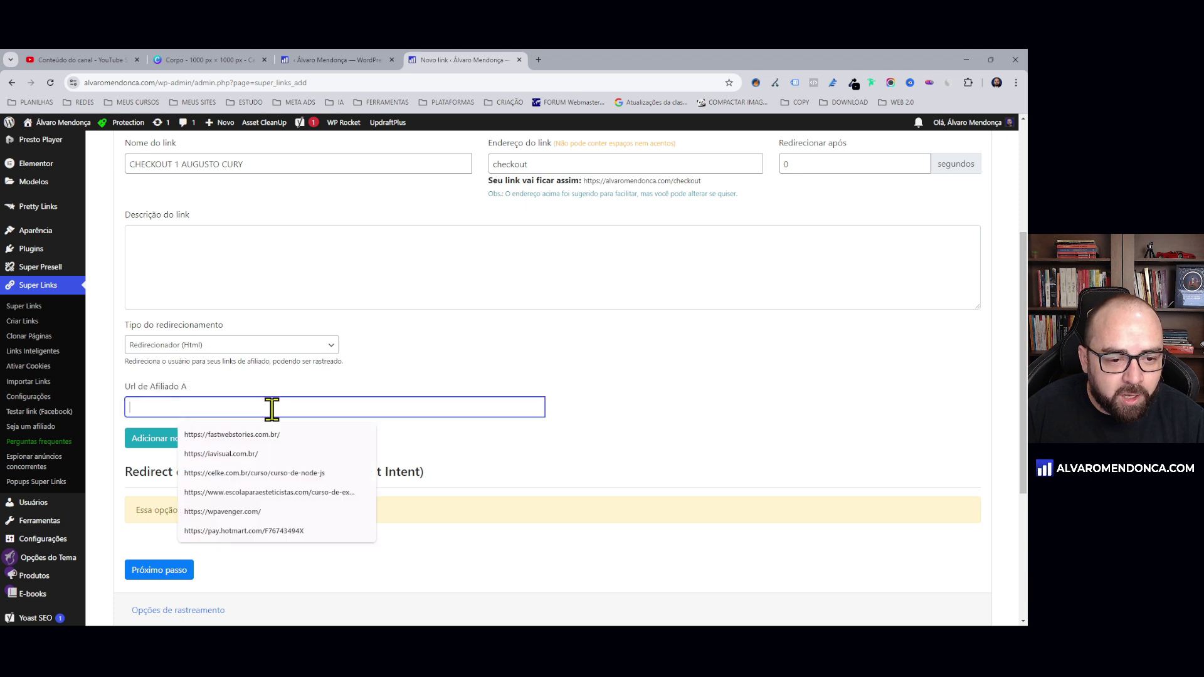
key("ctrl+v")
left_click(549, 356)
Save the new redirect link, staying on its edit page
scroll(584, 378, "down", 2)
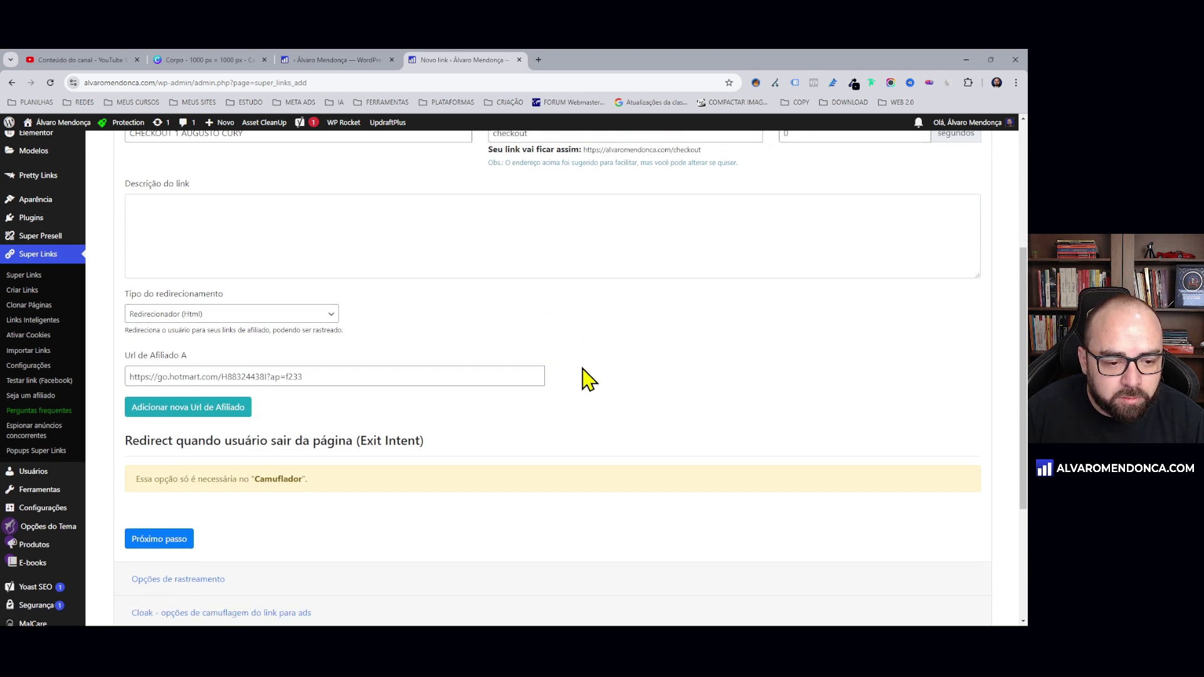
scroll(583, 379, "down", 1)
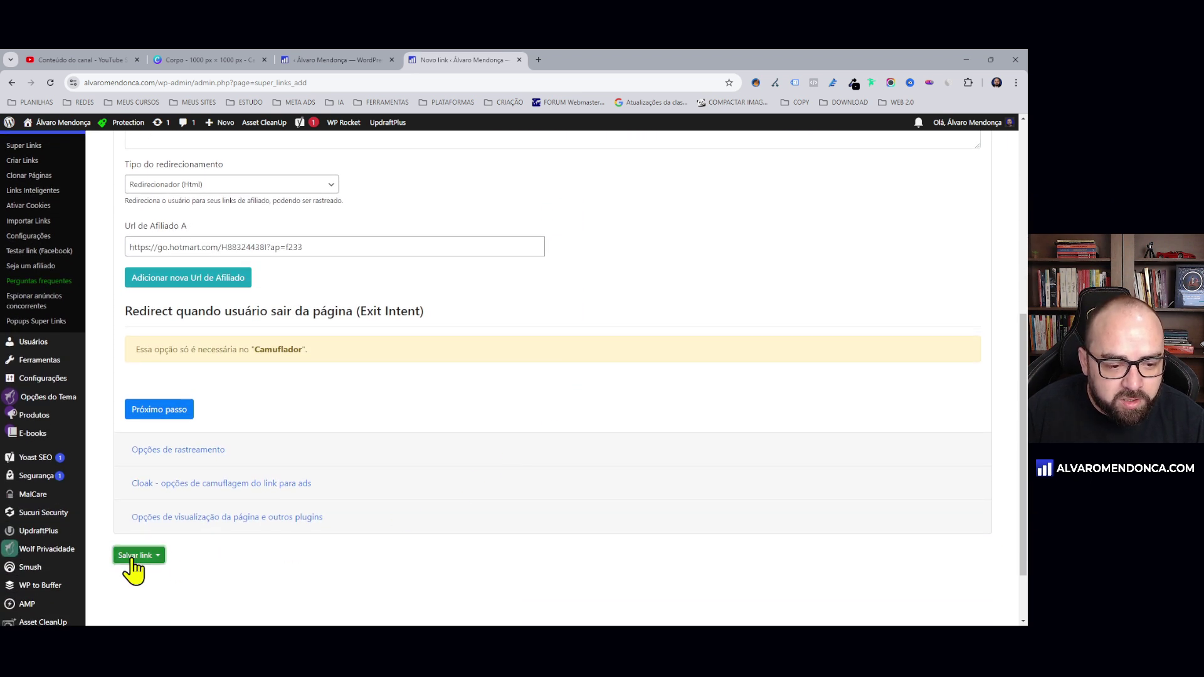
left_click(144, 557)
left_click(192, 580)
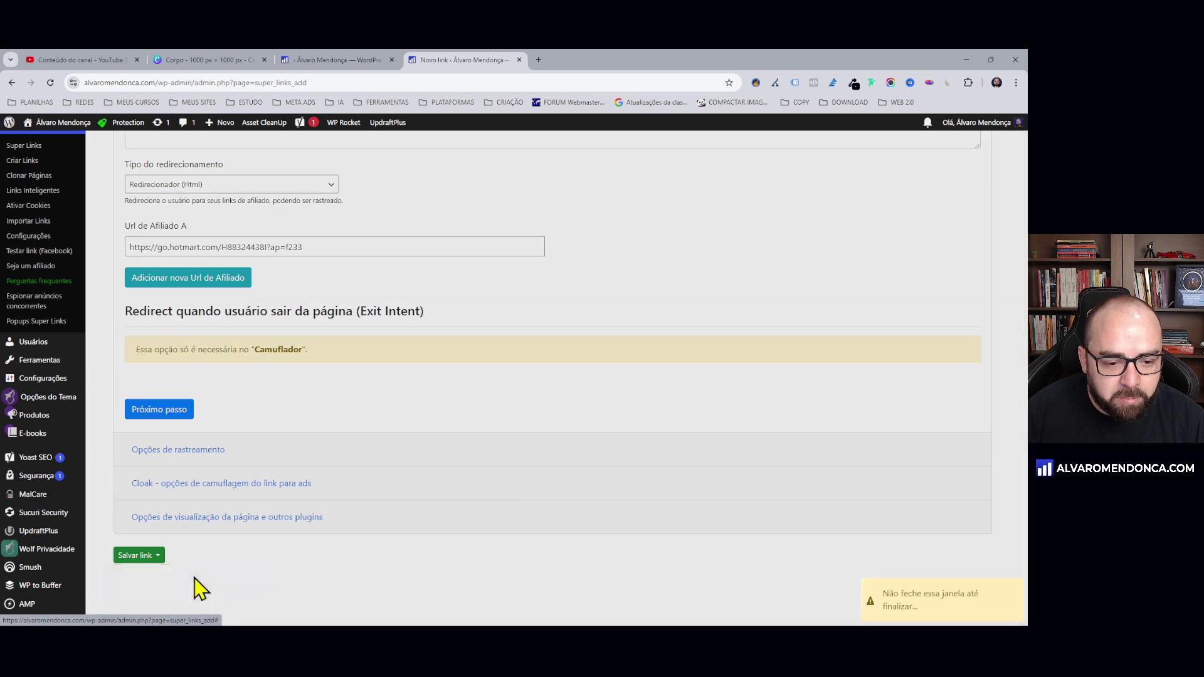
scroll(583, 467, "down", 1)
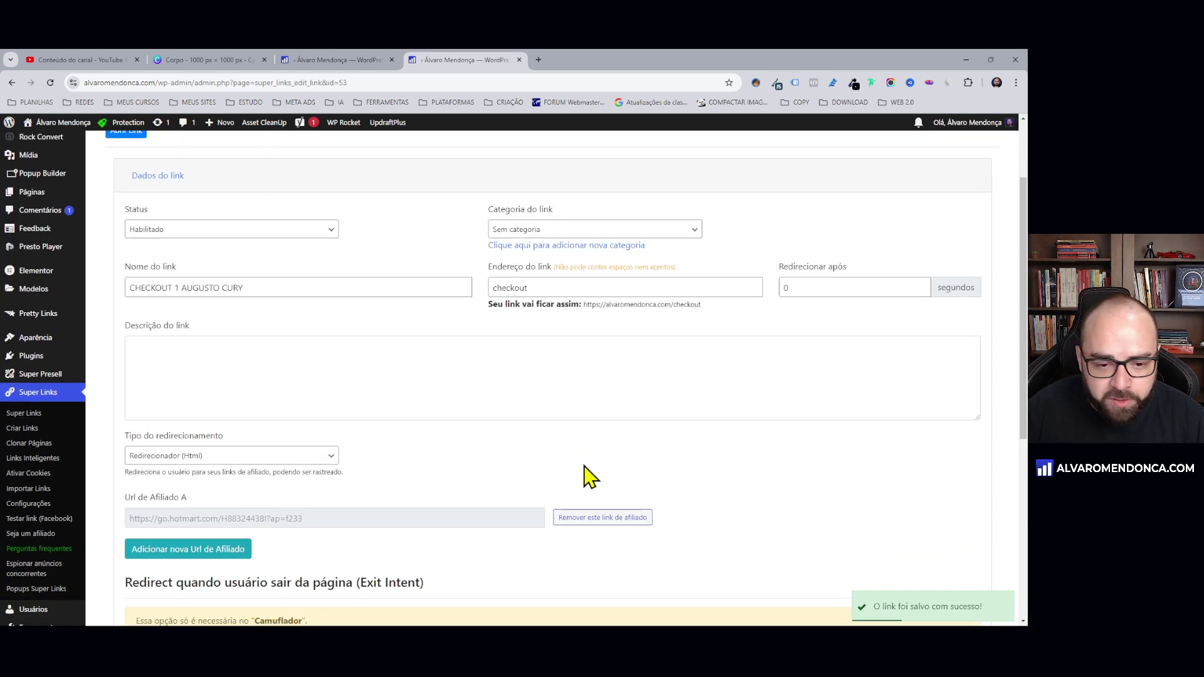
Copy the /checkout link from the list of uncategorized links and enter it as the affiliate checkout link of the cloned page
left_click(19, 431)
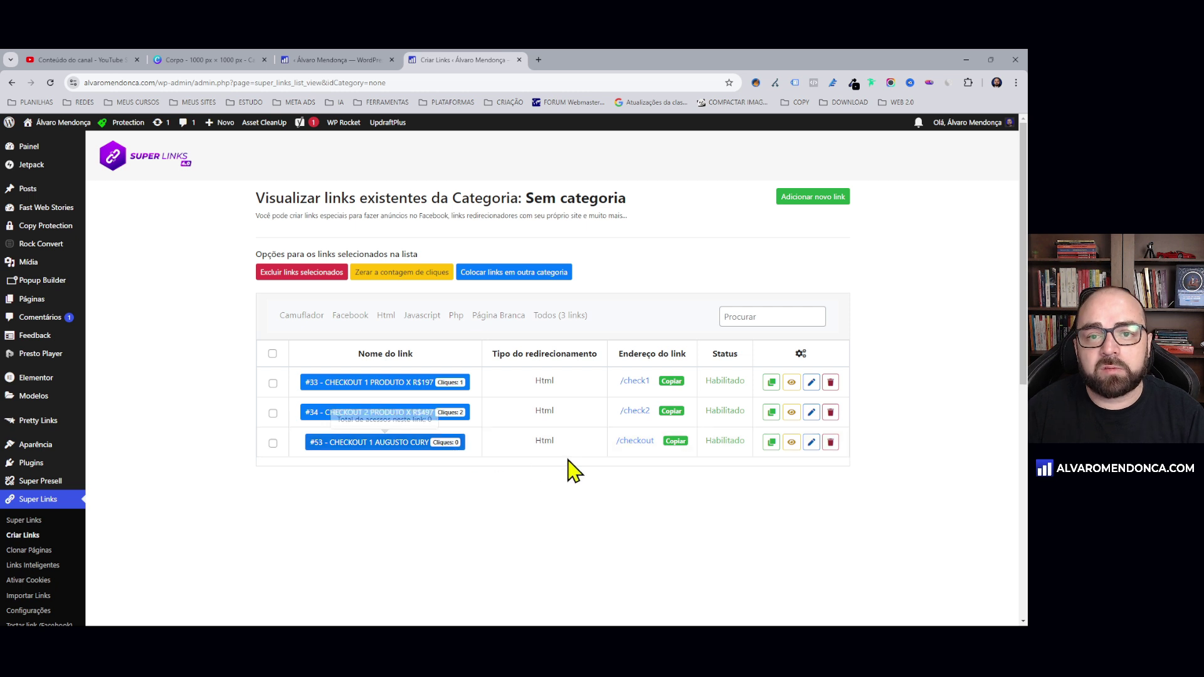
left_click(676, 442)
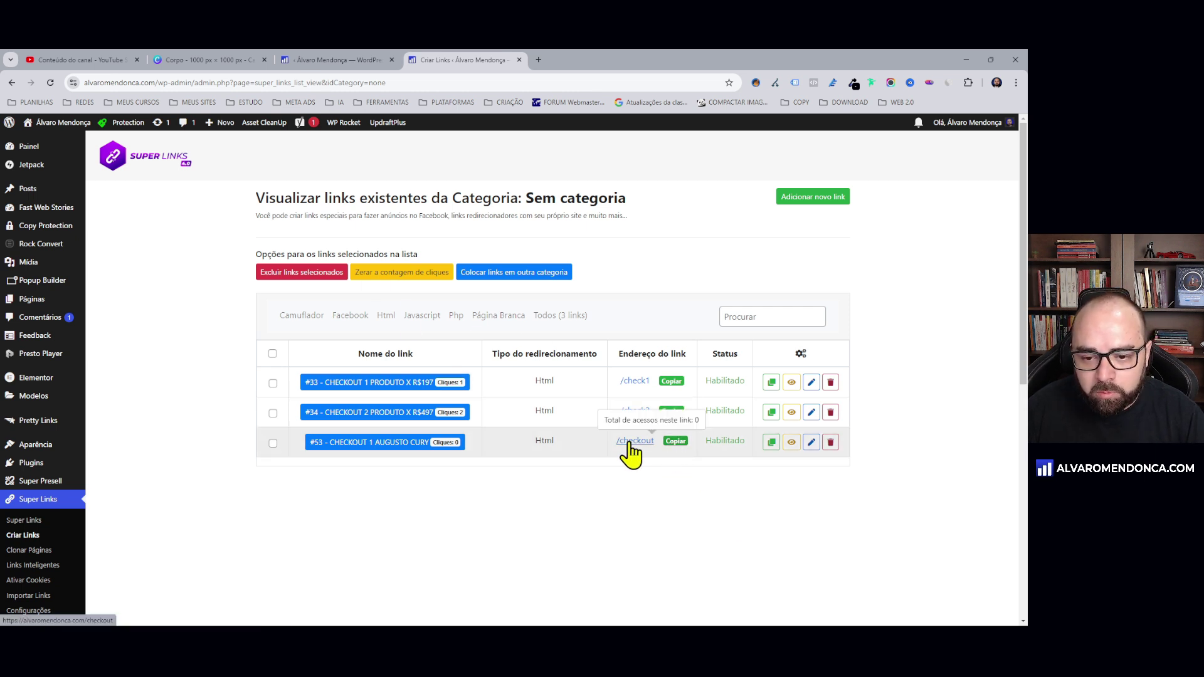
left_click(676, 441)
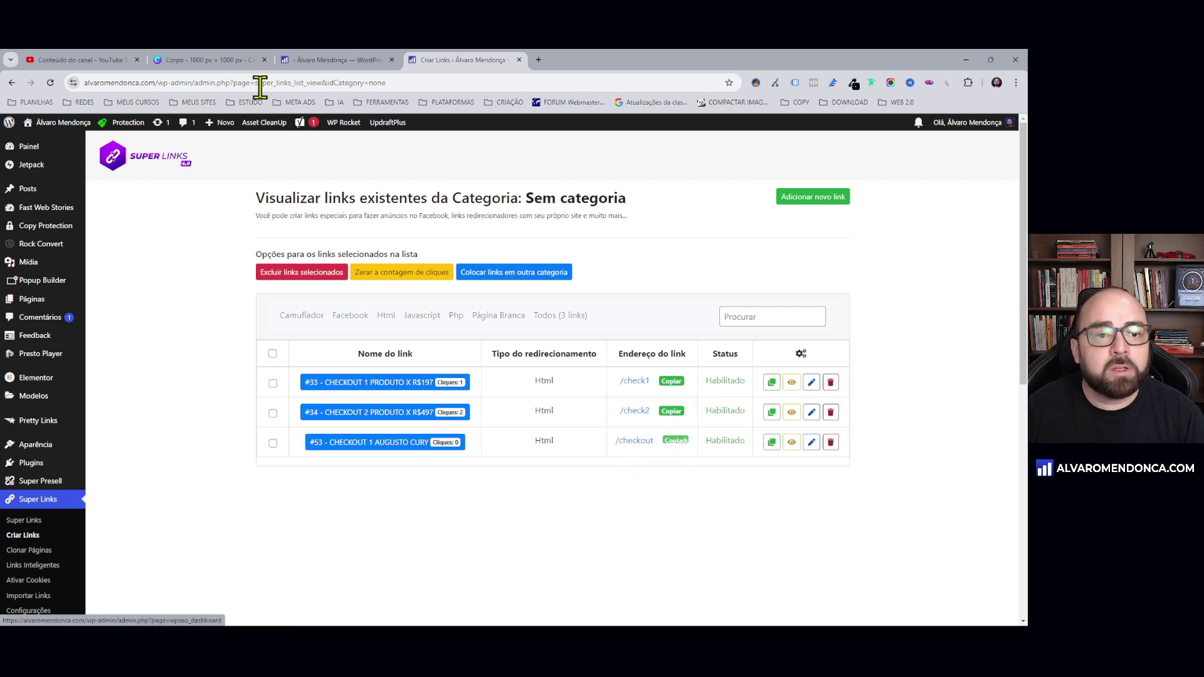
left_click(318, 61)
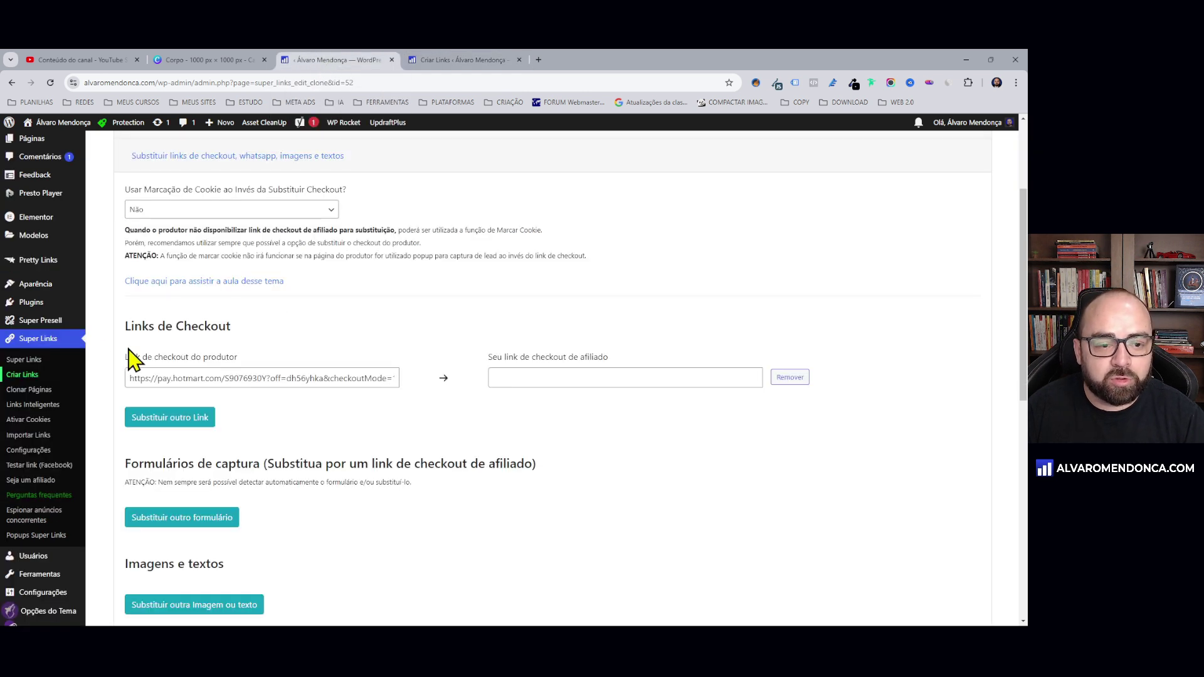
left_click(511, 377)
key("ctrl+v")
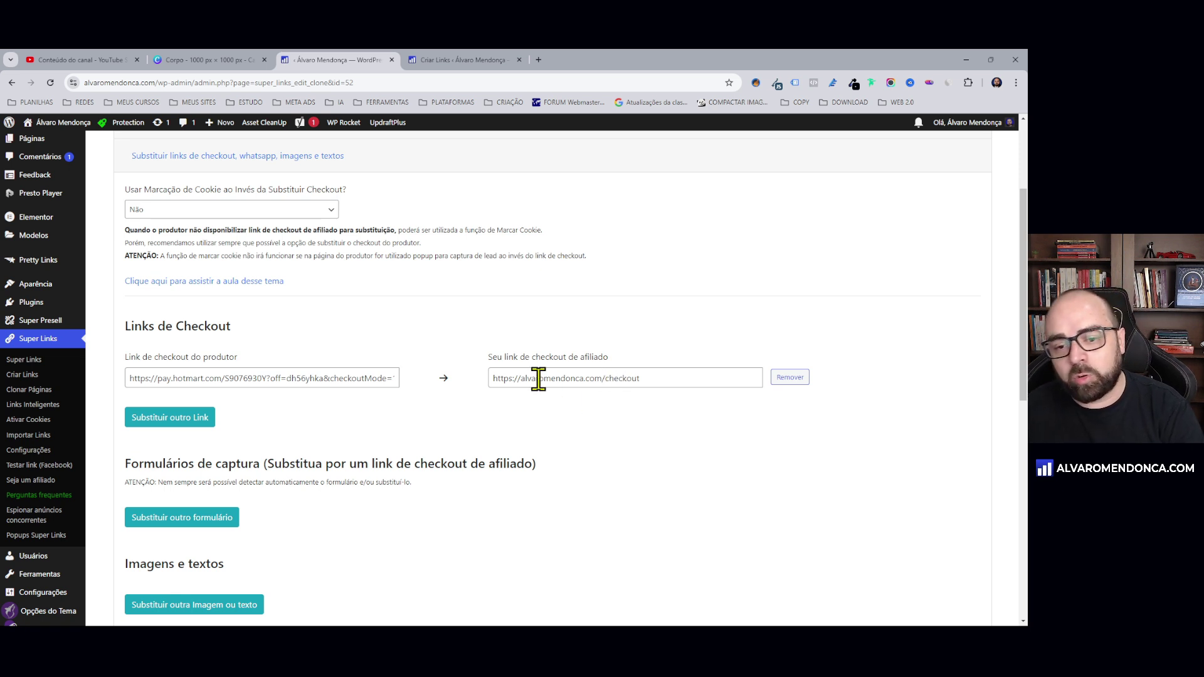
Review the cloned page's affiliate checkout link and the click counter of CHECKOUT 1 AUGUSTO CURY in the links list
left_click_drag(538, 379, 638, 381)
left_click(634, 381)
left_click(658, 448)
left_click(606, 381)
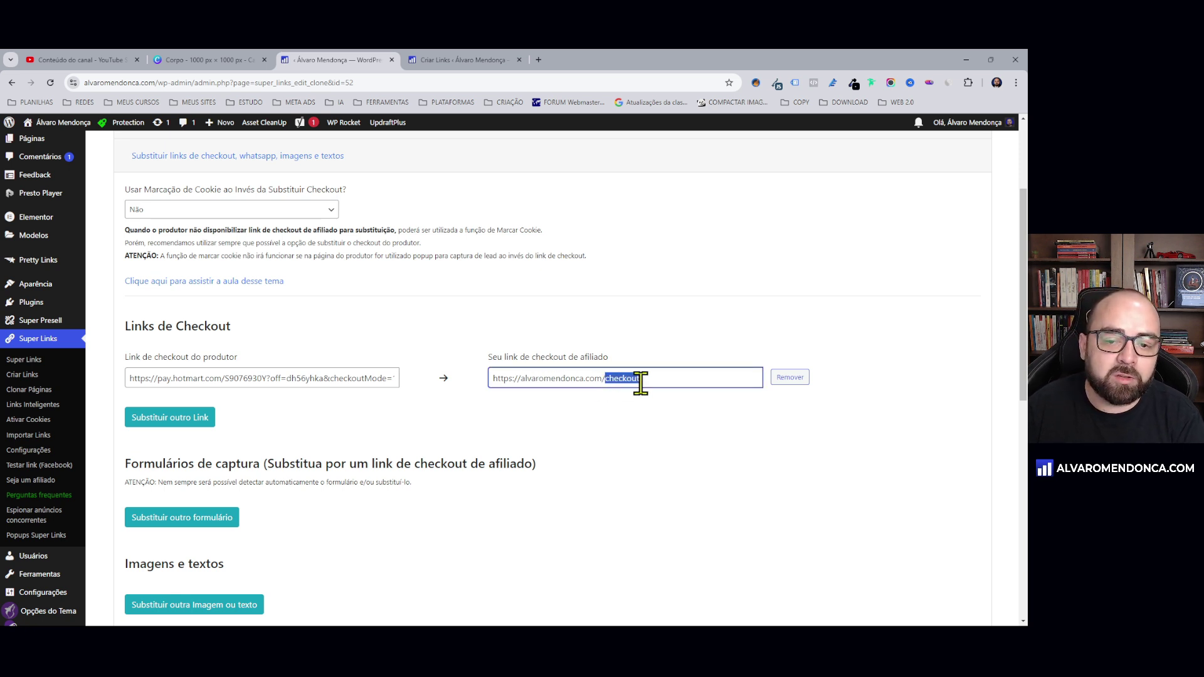
left_click(655, 444)
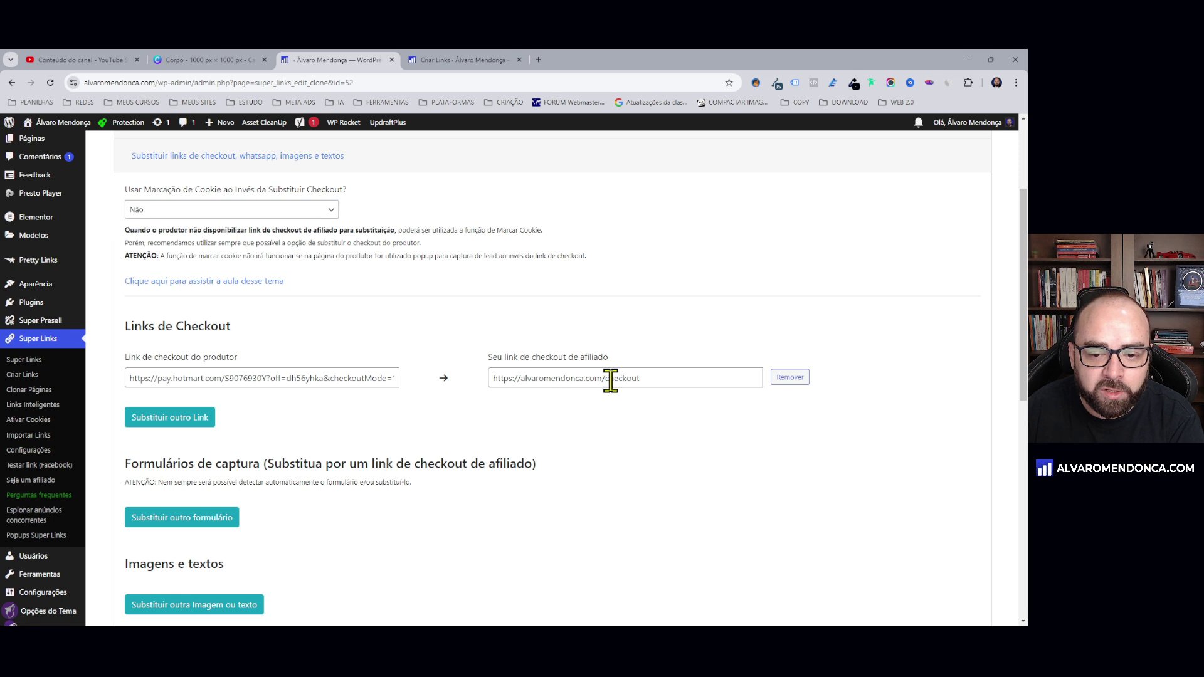
left_click(449, 59)
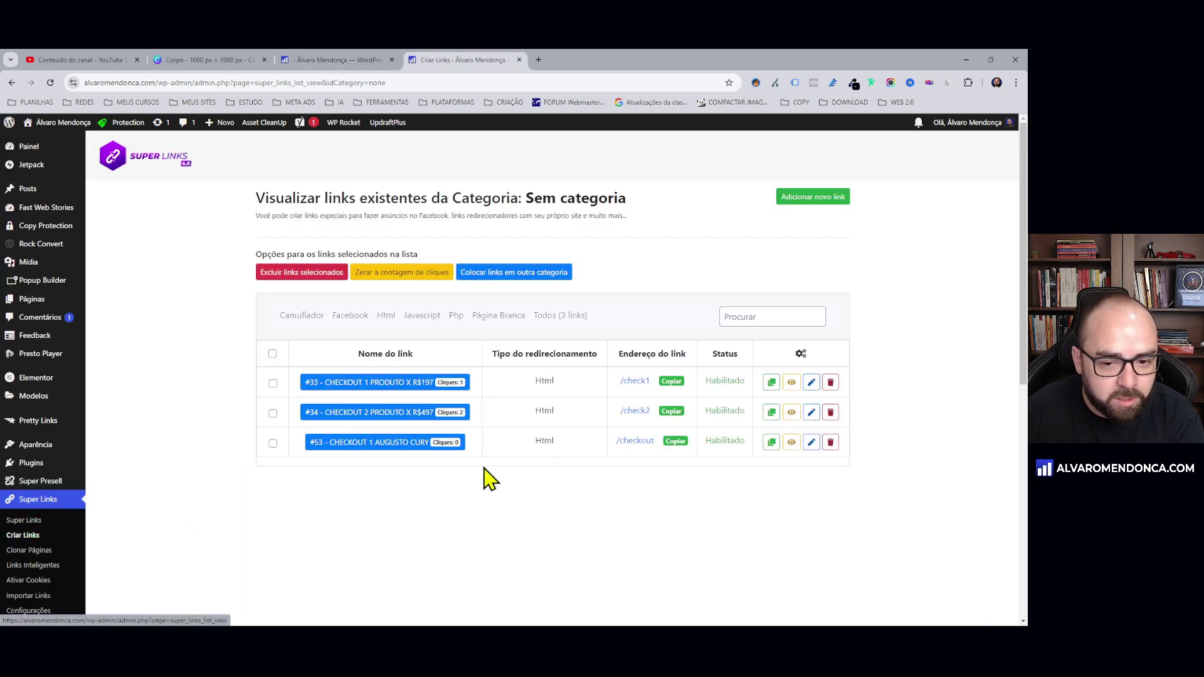
mouse_move(445, 443)
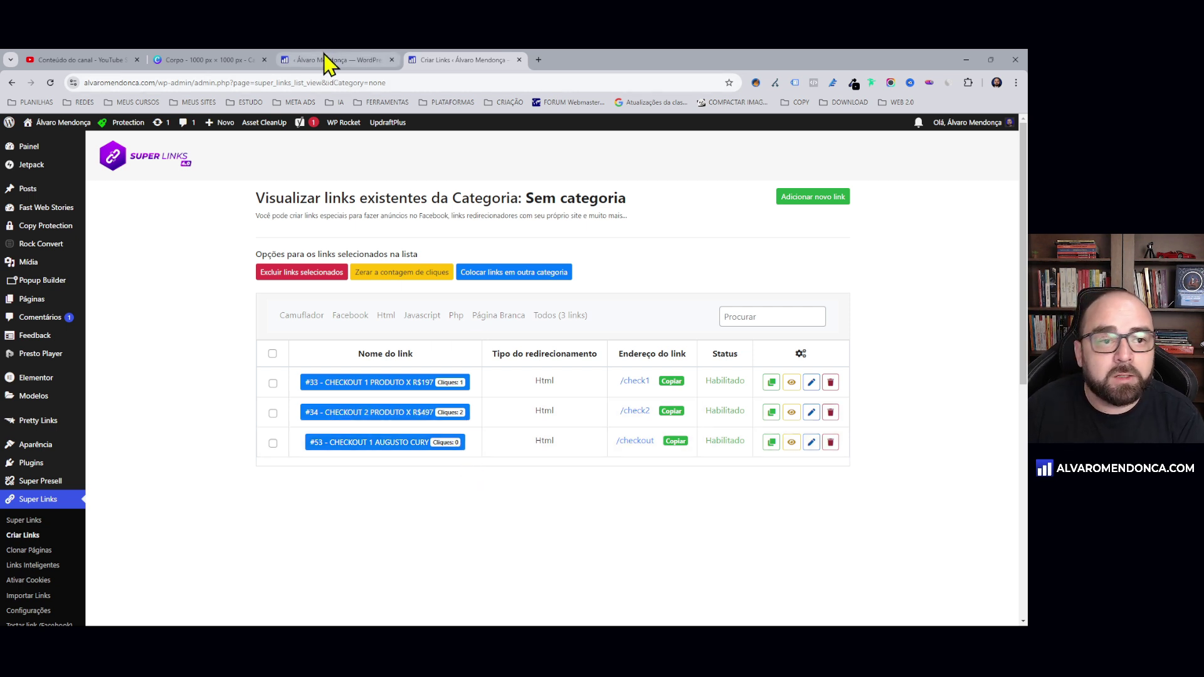
Consult the headings on pages 2 and 3 of the Canva design
left_click(242, 60)
scroll(545, 389, "down", 2)
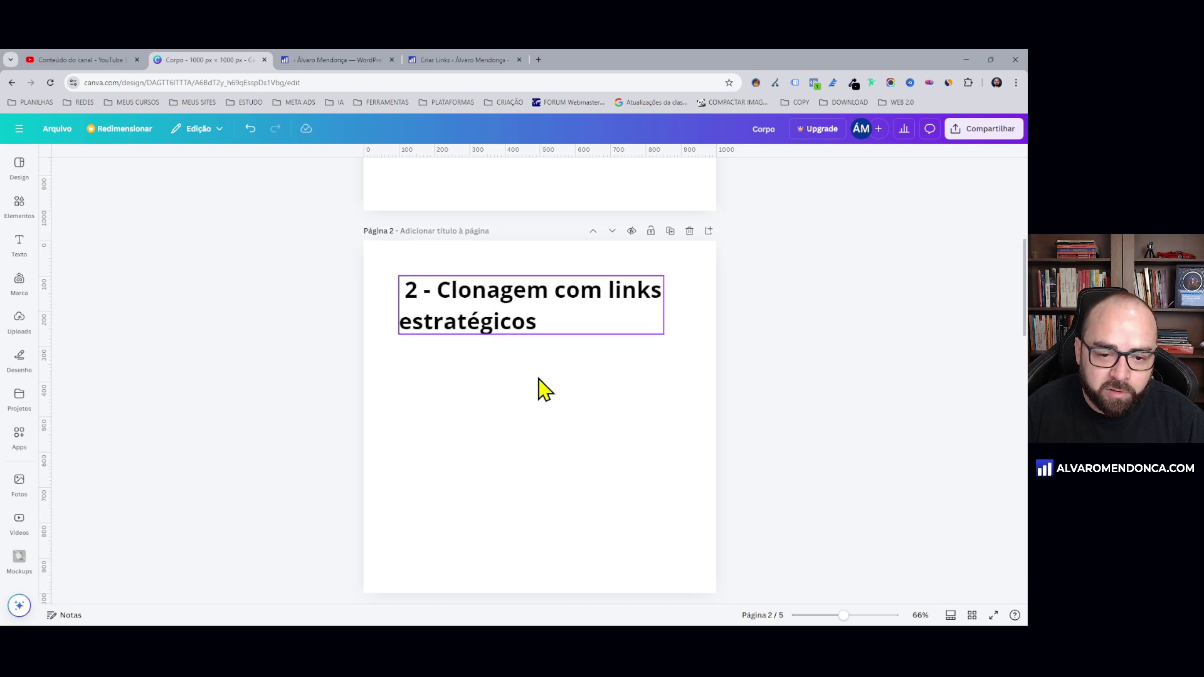
scroll(545, 389, "down", 6)
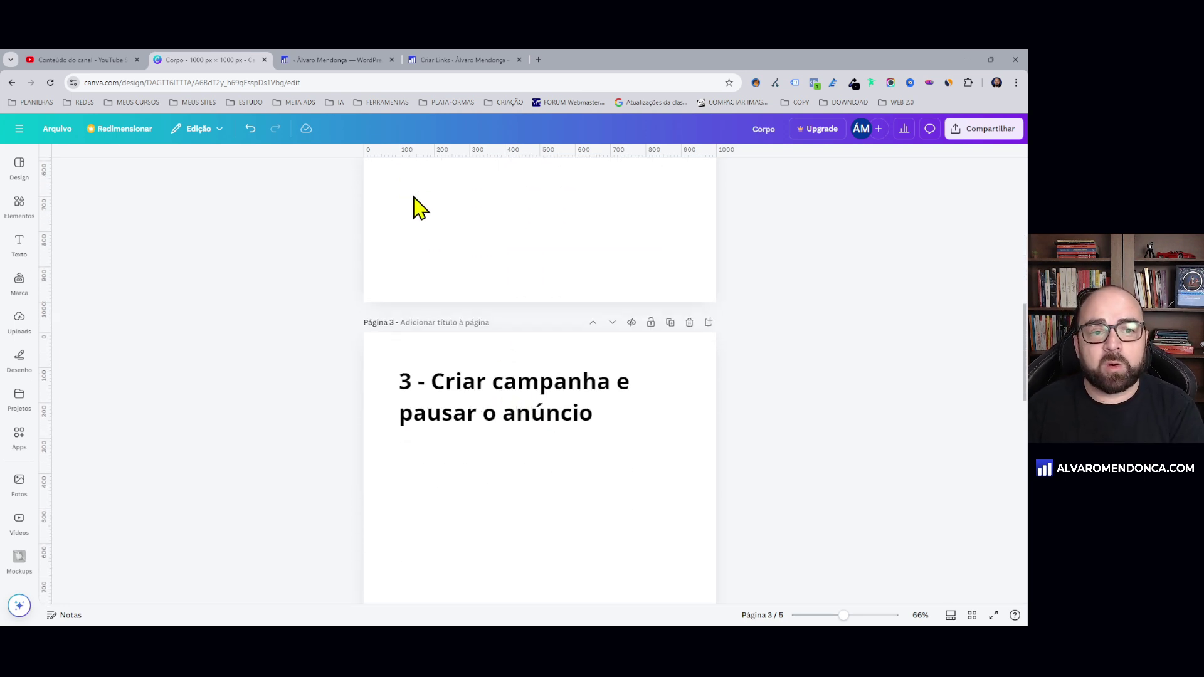
Update the cloned page with the new checkout link, staying on its edit page
left_click(322, 59)
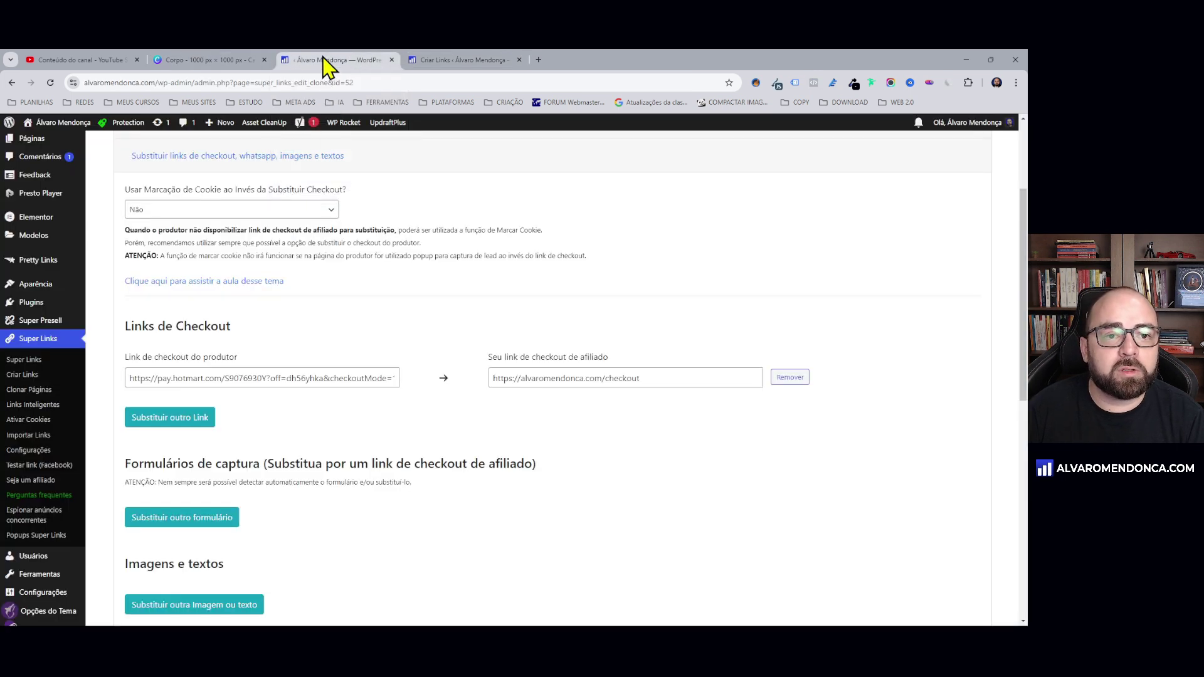
scroll(464, 395, "down", 3)
scroll(470, 419, "down", 5)
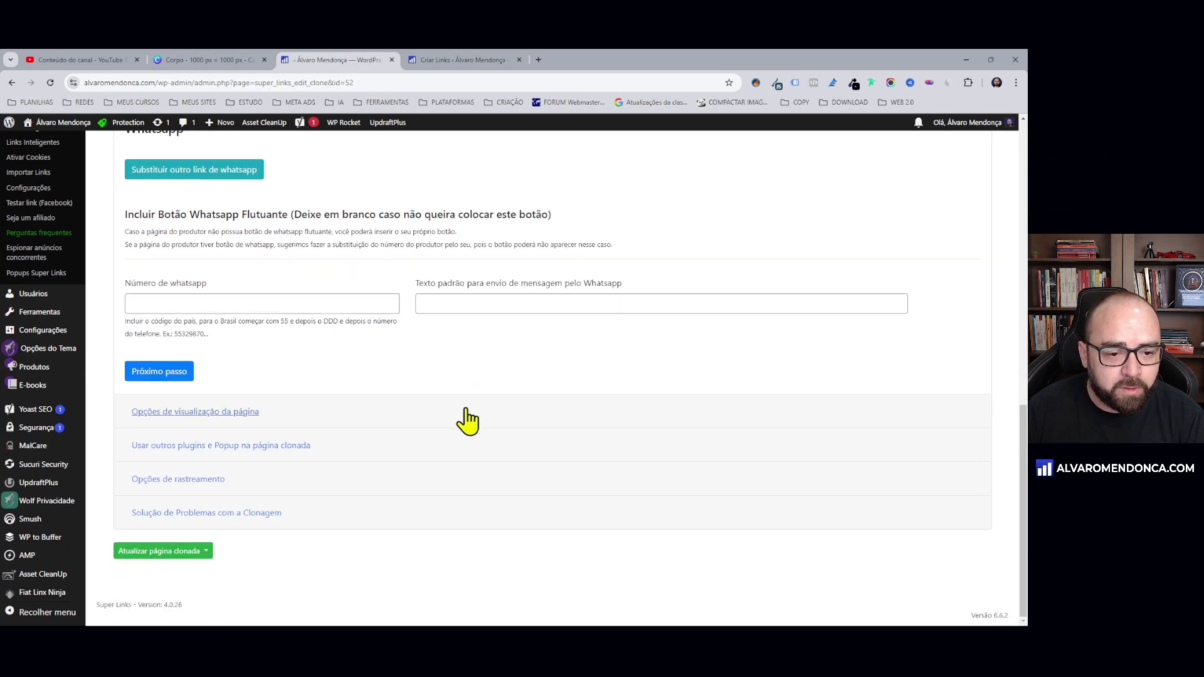
left_click(153, 552)
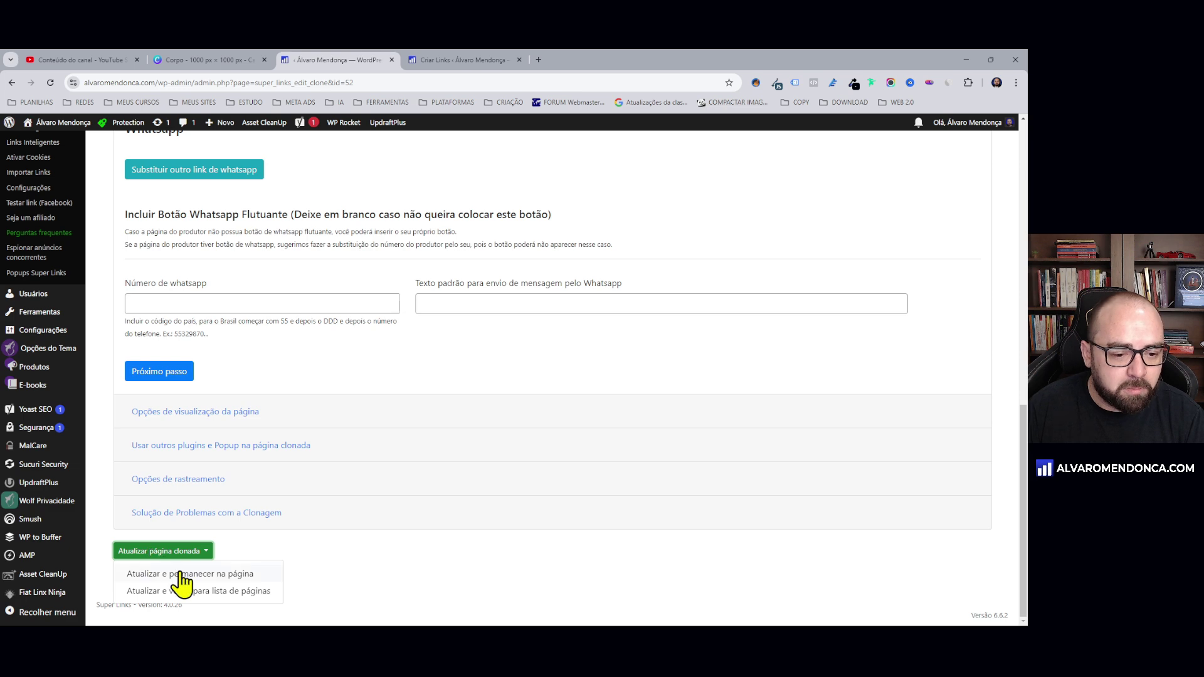
left_click(179, 575)
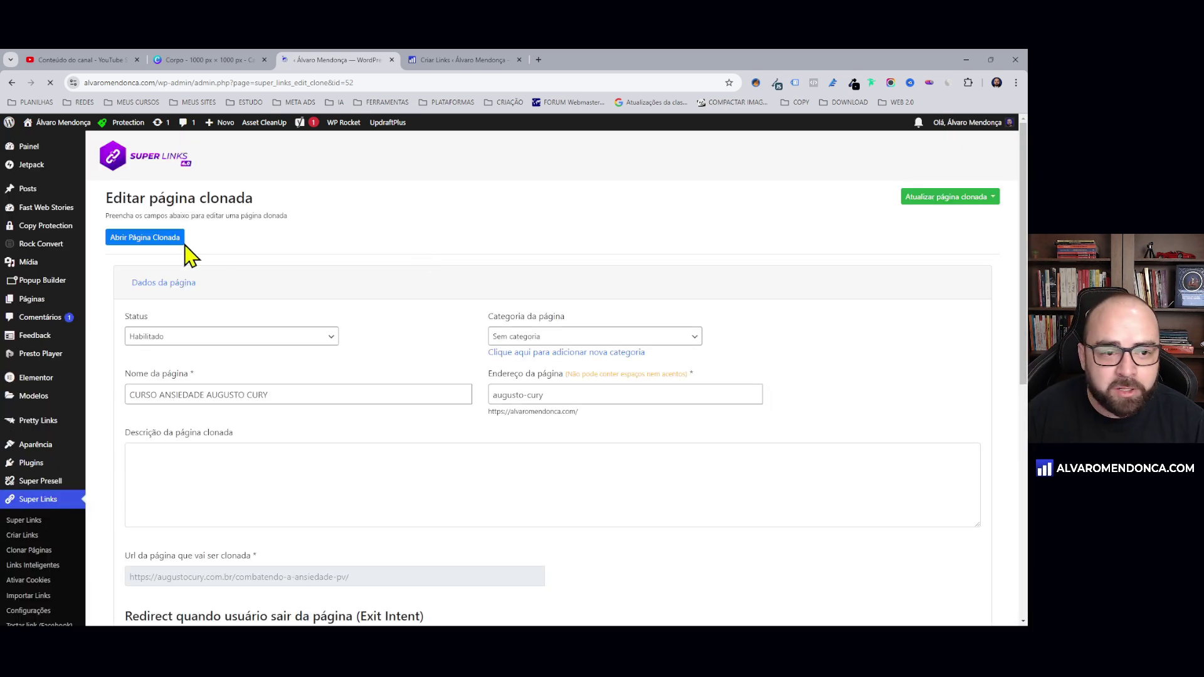
Open the cloned sales page and follow its purchase button in the investment section to test the checkout redirect
left_click(151, 246)
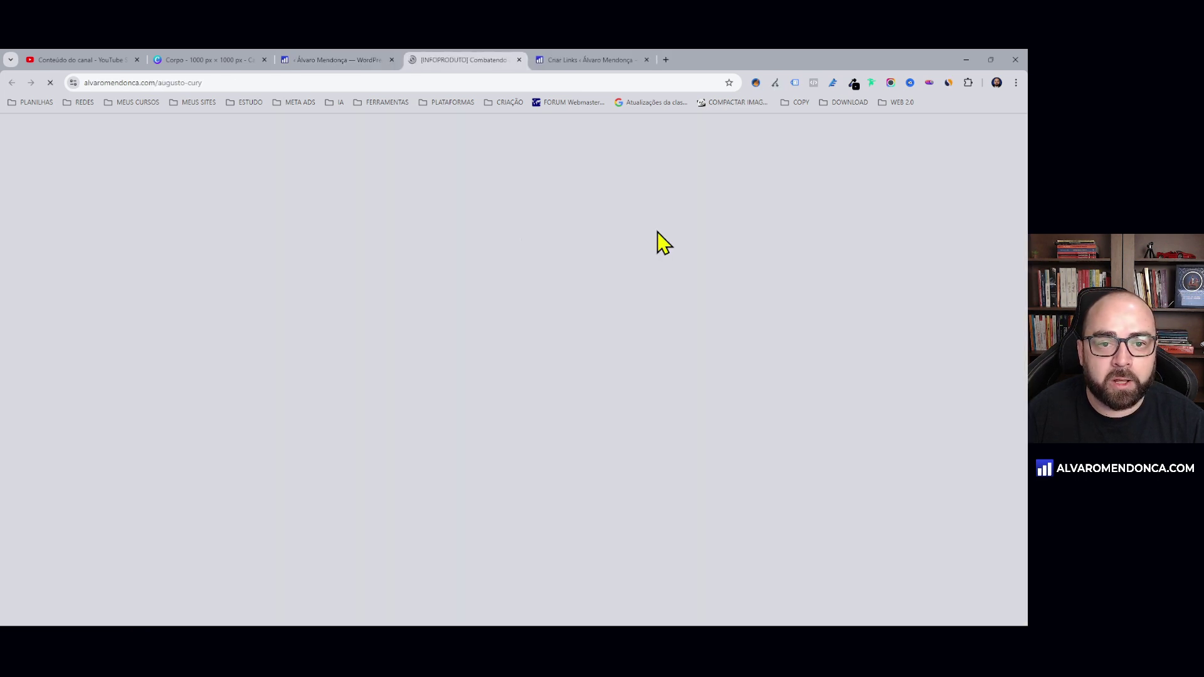
scroll(658, 207, "down", 15)
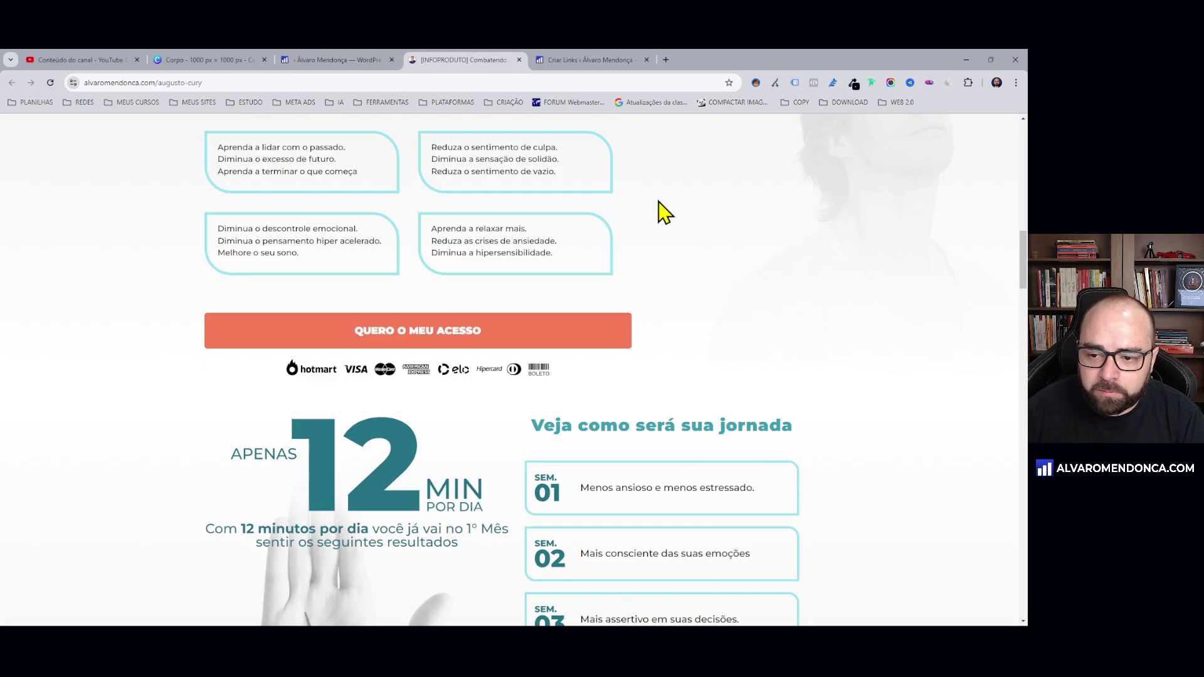
scroll(658, 201, "down", 20)
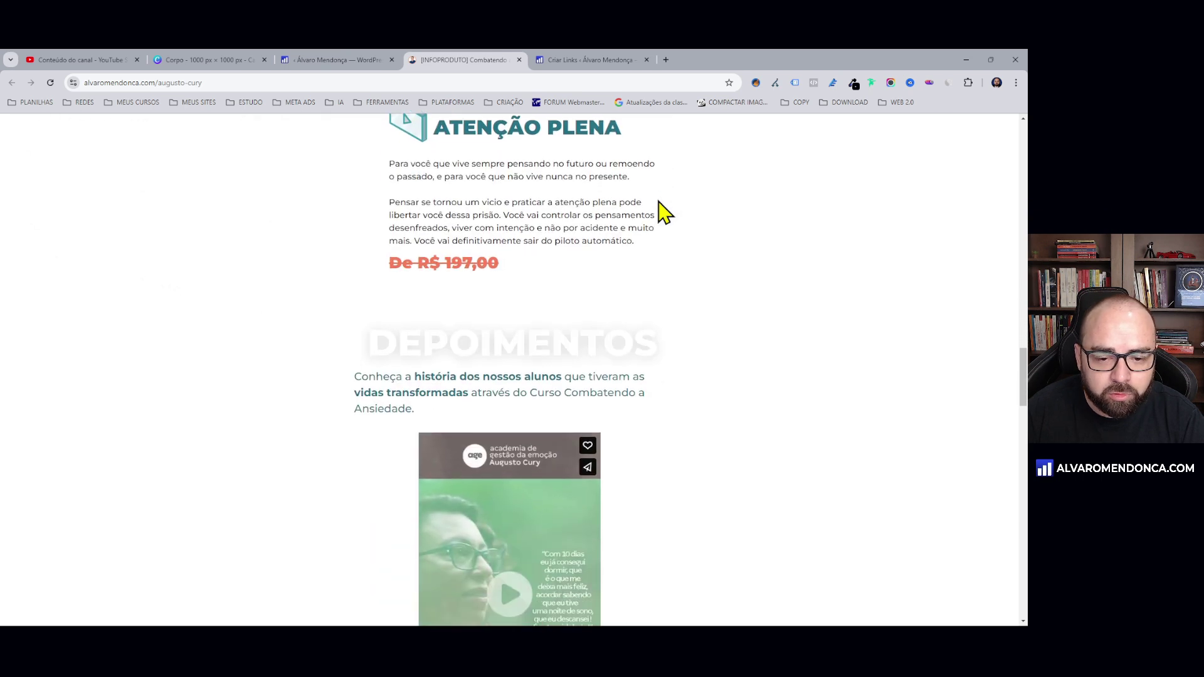
scroll(665, 213, "down", 15)
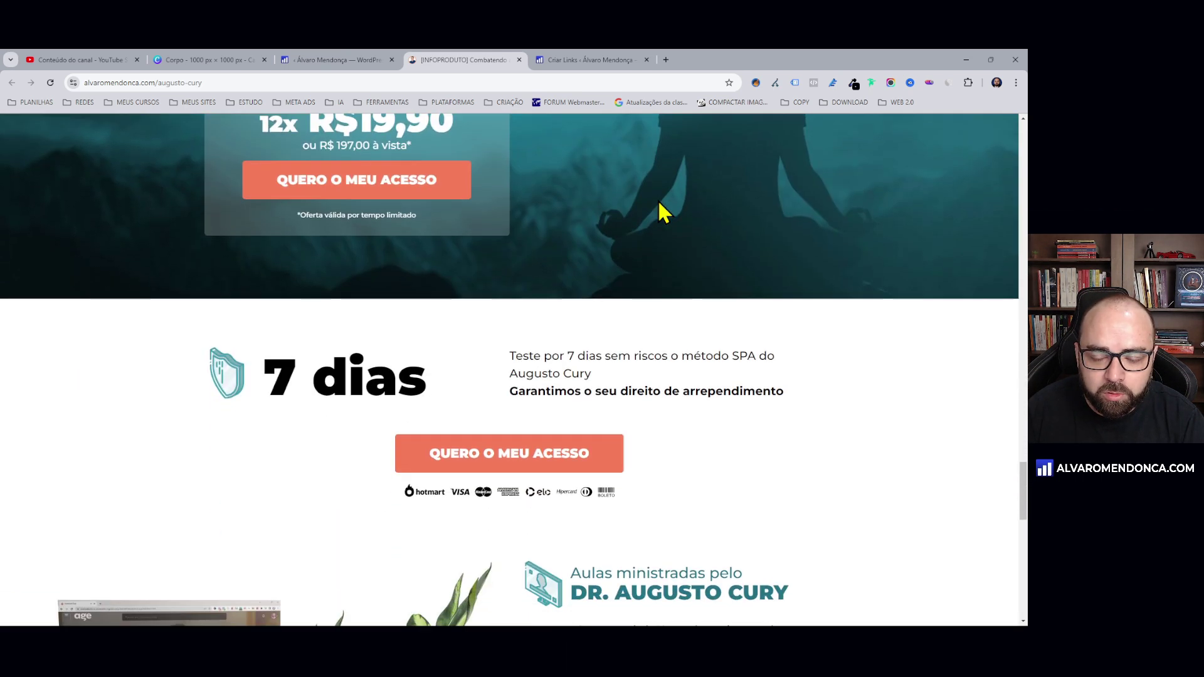
scroll(658, 202, "up", 3)
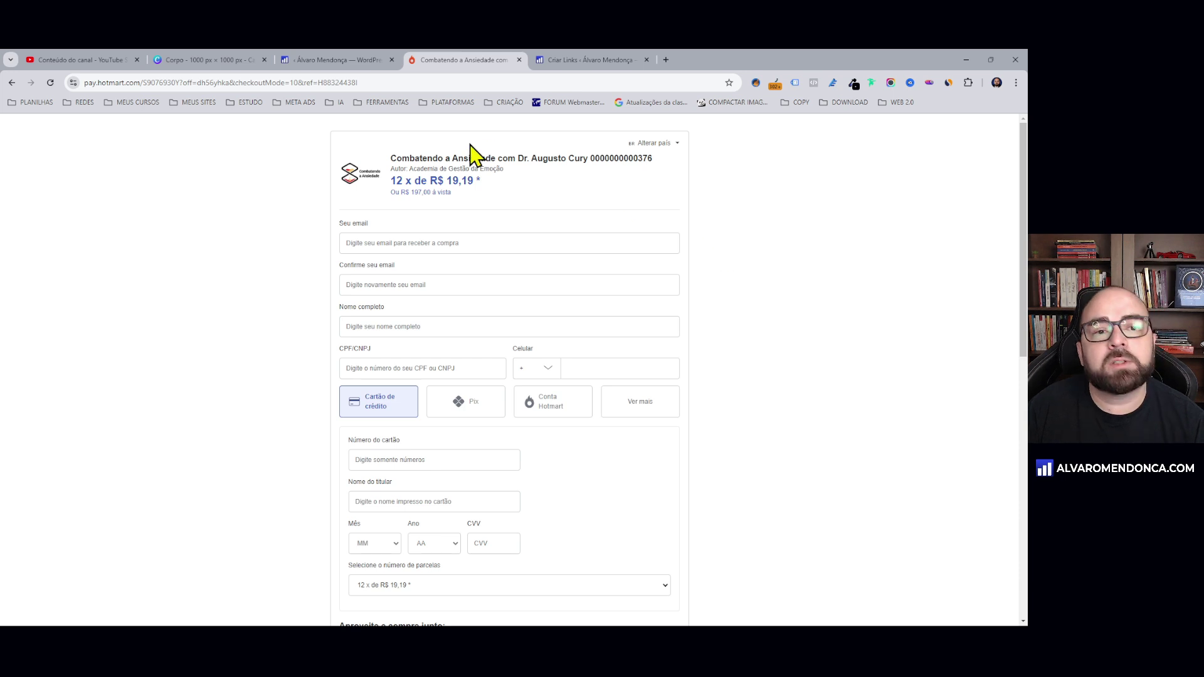
Compare the cloned page's checkout link replacement settings with the Hotmart checkout page that was reached
left_click(360, 60)
scroll(546, 462, "down", 7)
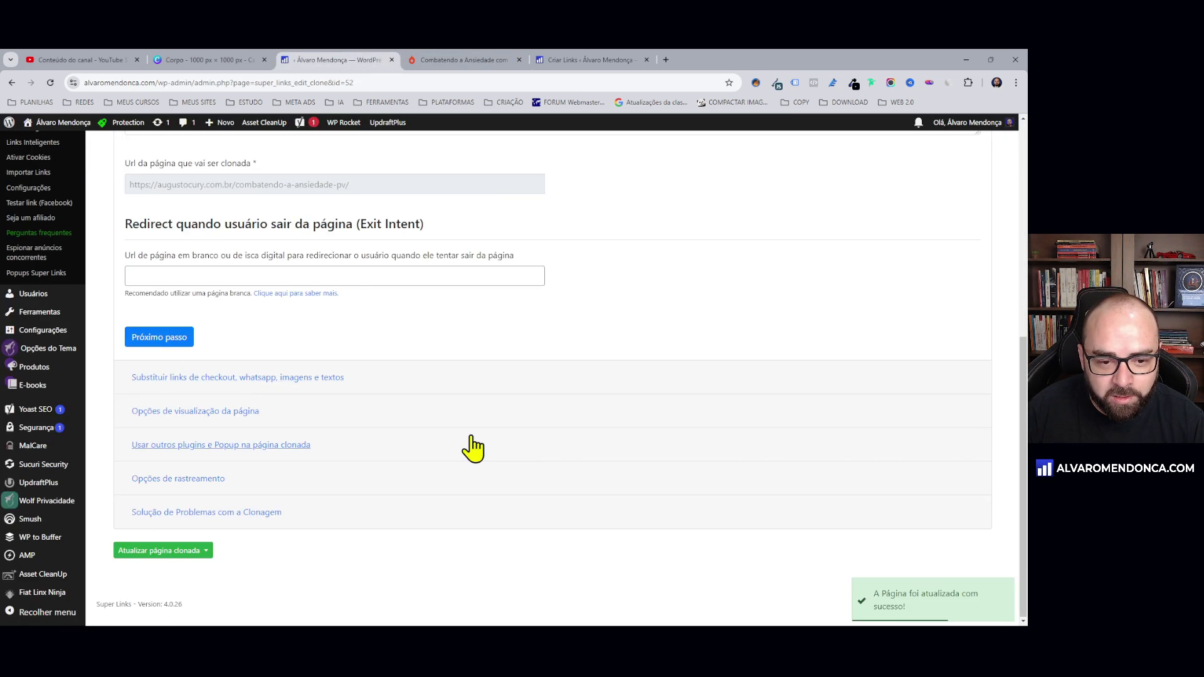
left_click(279, 378)
scroll(556, 232, "up", 5)
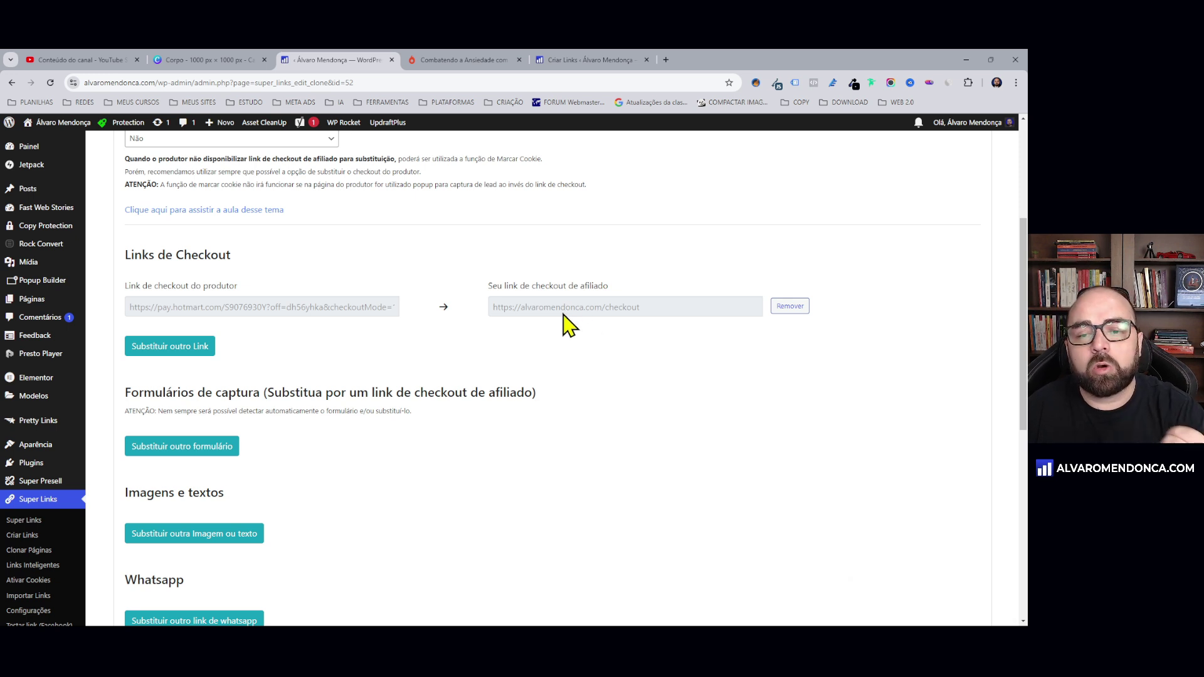
left_click(474, 62)
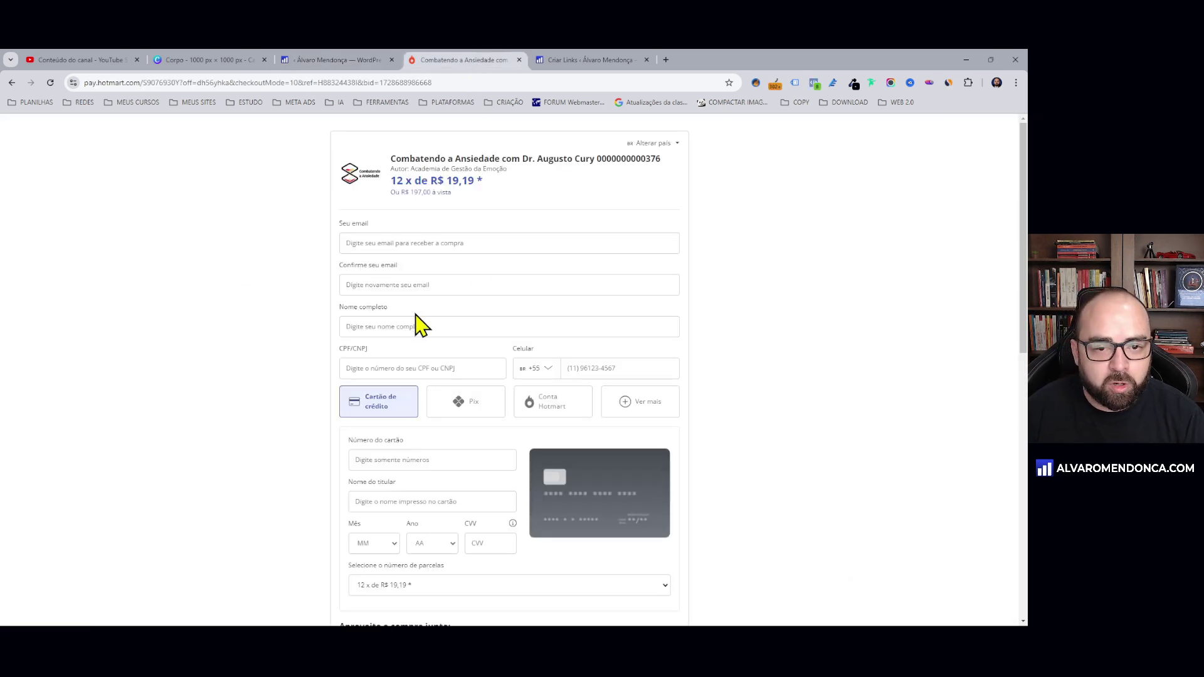
left_click(356, 61)
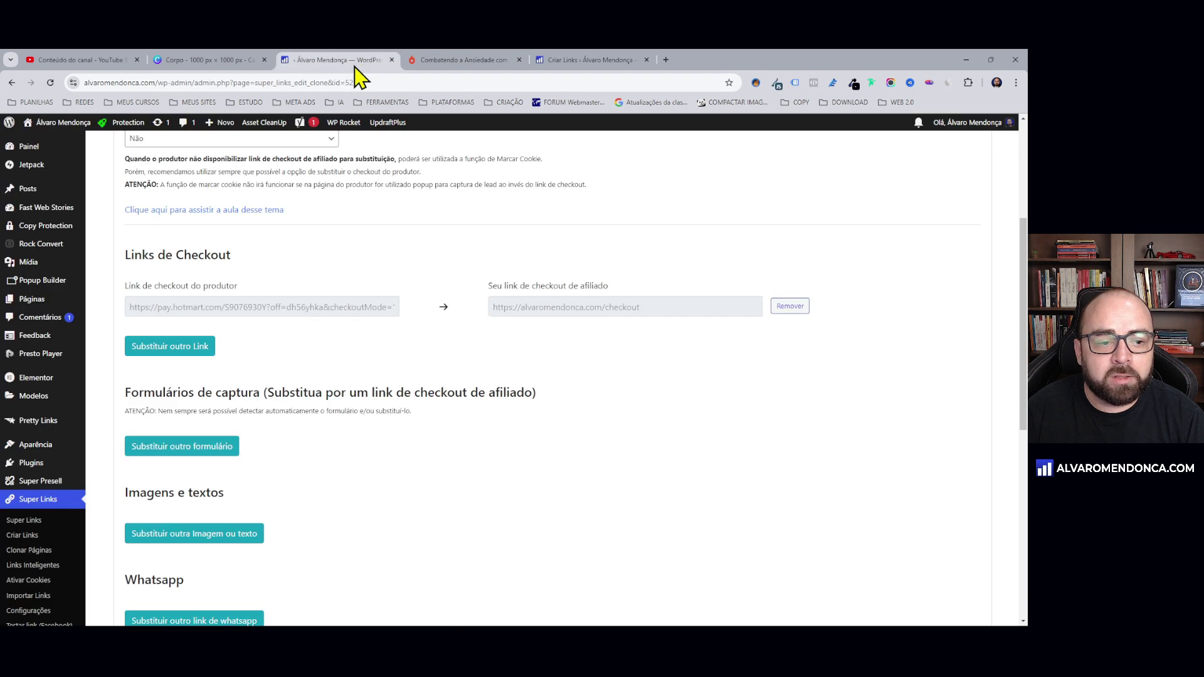
Show the list of uncategorized links and check the click counter of CHECKOUT 1 AUGUSTO CURY
left_click(32, 540)
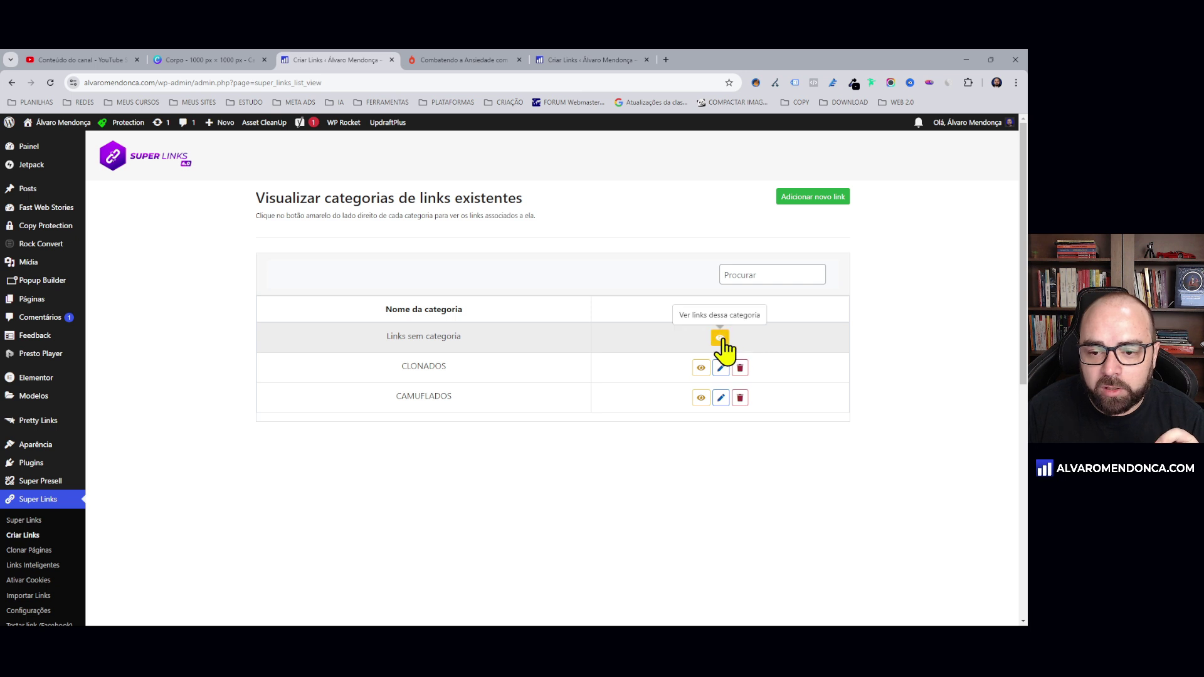
left_click(720, 340)
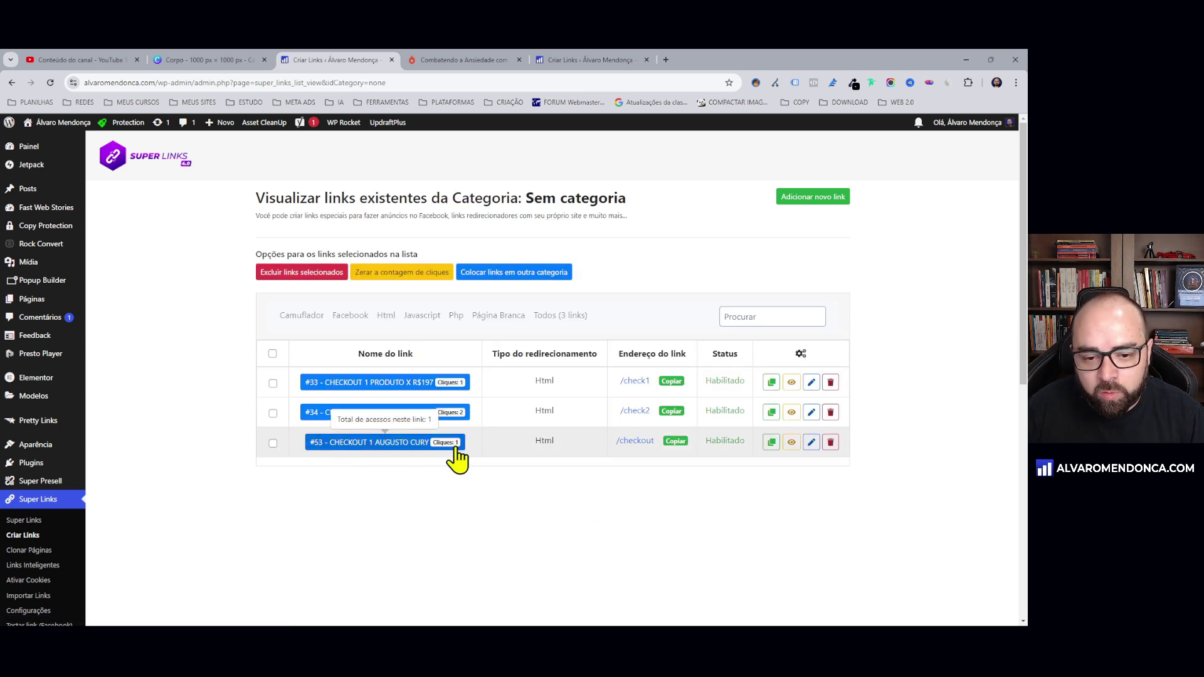
key("ctrl+plus")
key("ctrl+plus")
key("ctrl+plus")
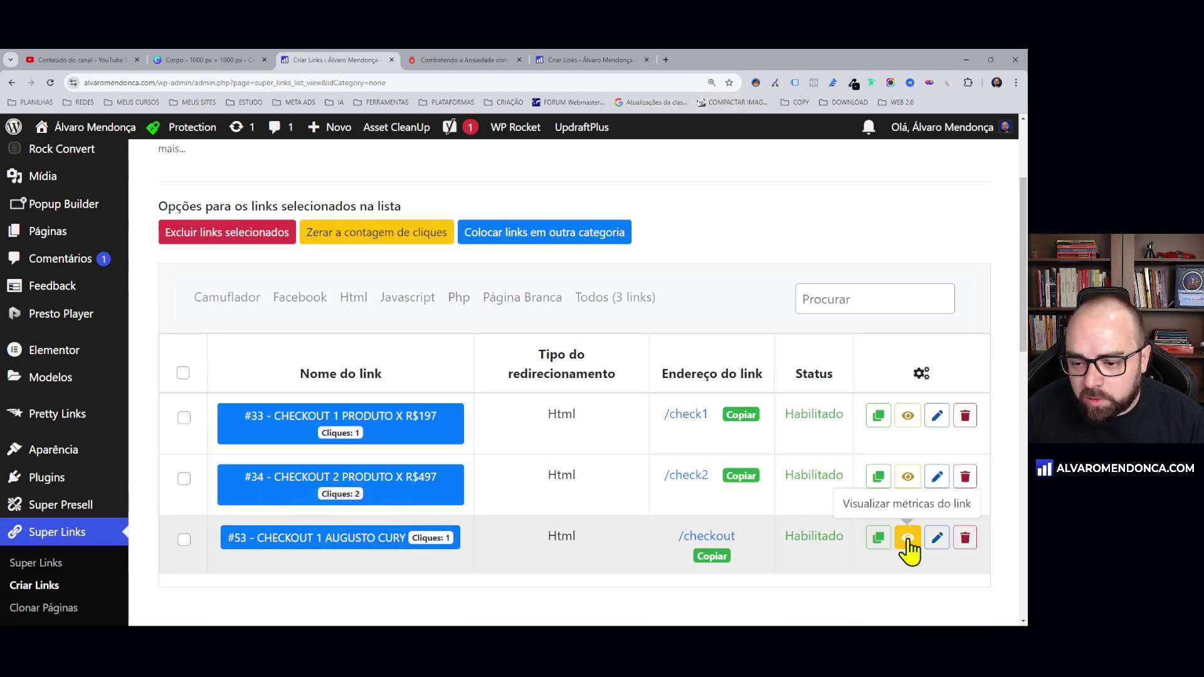
View the metrics of the CHECKOUT 1 AUGUSTO CURY link and examine its total and unique accesses, visitor IP and last access time
key("ctrl+minus")
key("ctrl+minus")
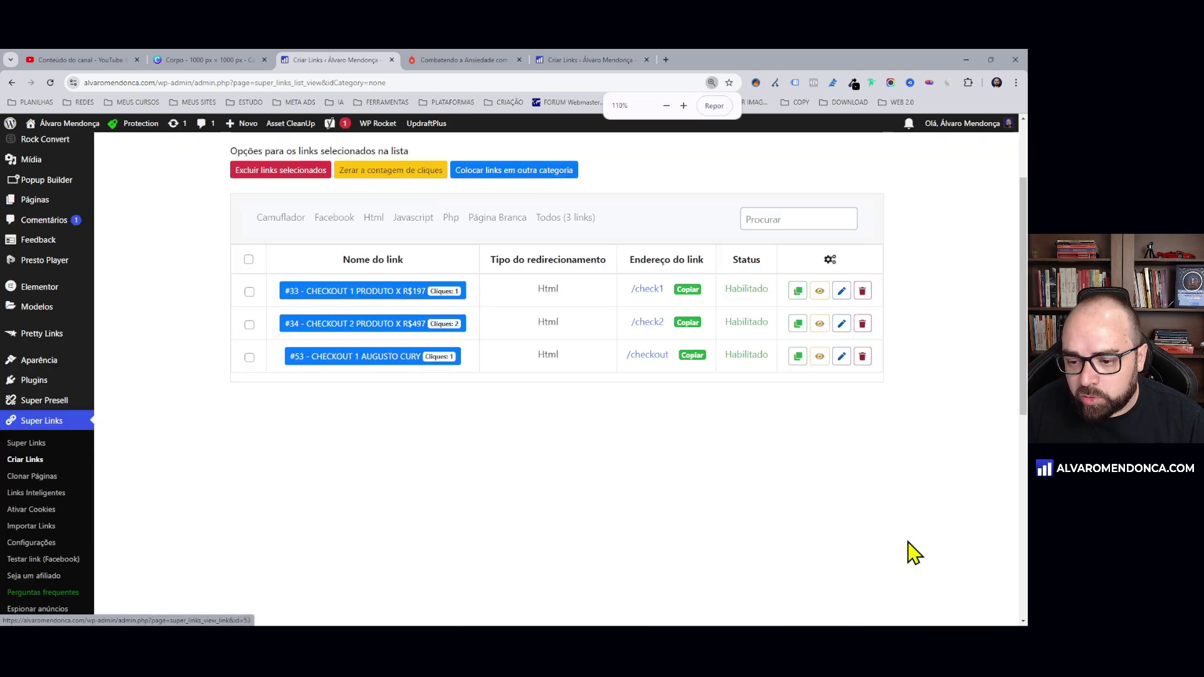
left_click(820, 357)
scroll(399, 350, "down", 1)
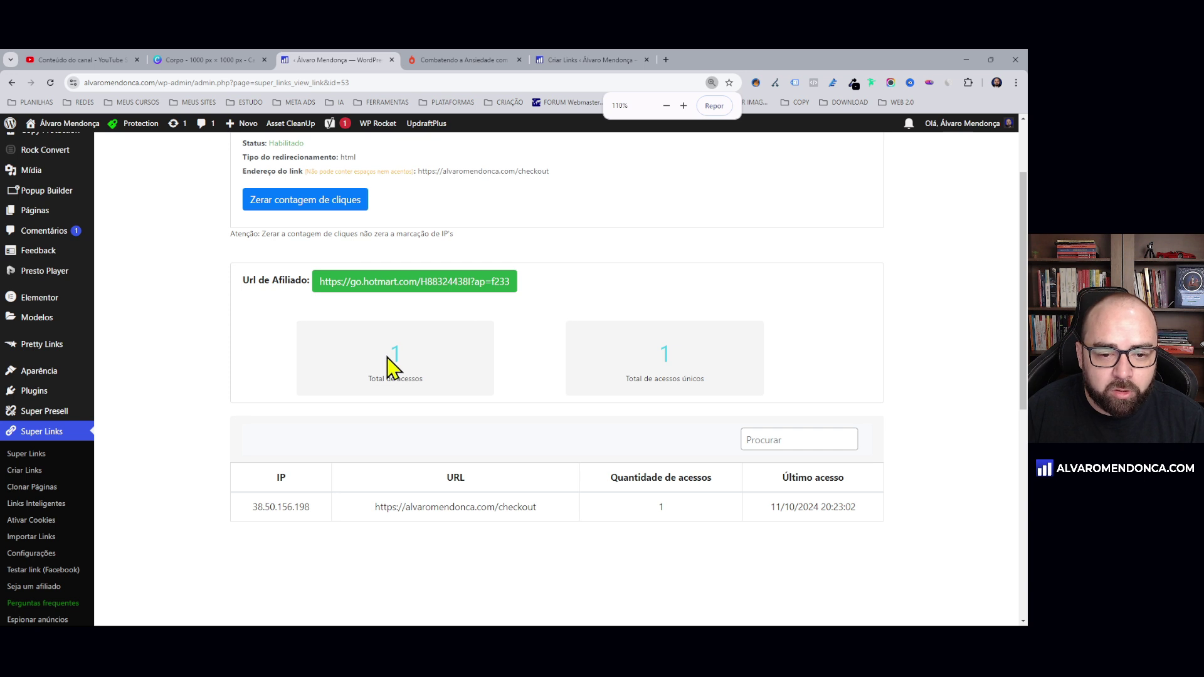
double_click(392, 354)
left_click_drag(643, 353, 697, 353)
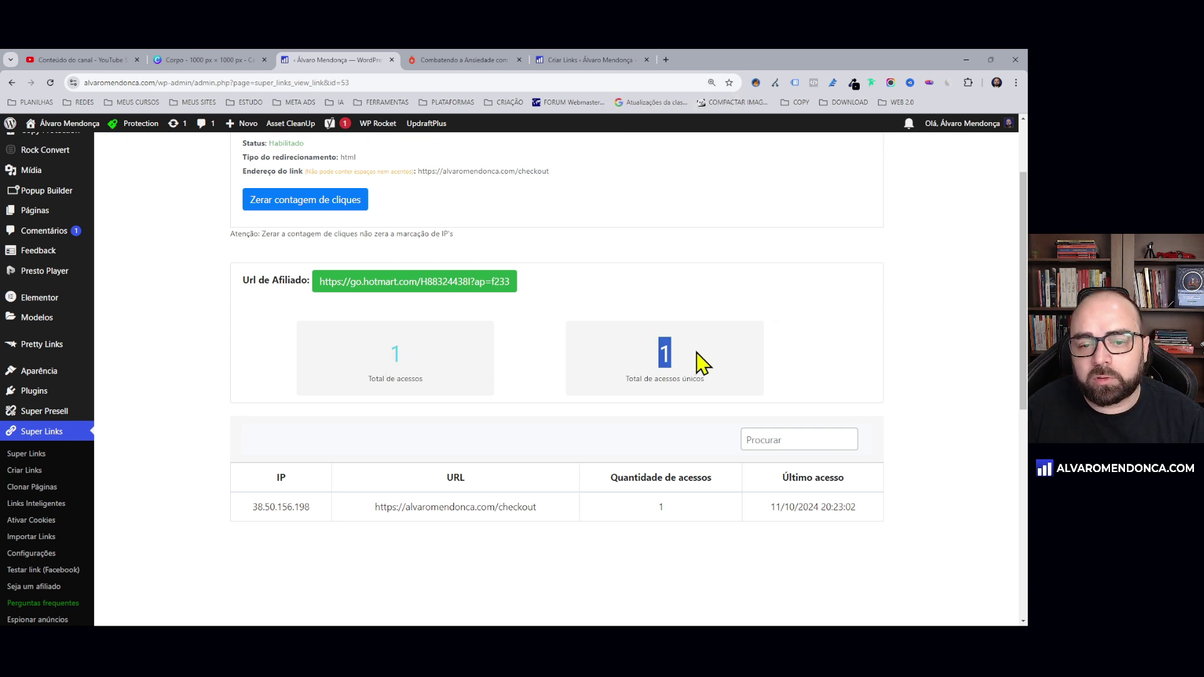
left_click(701, 363)
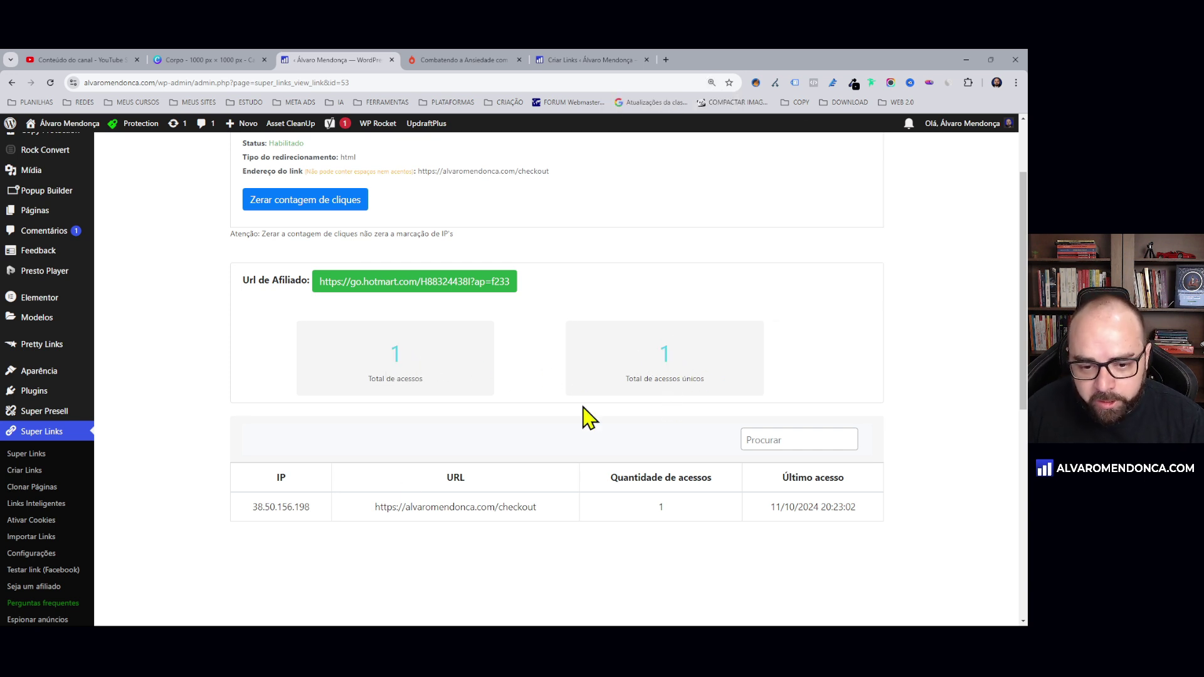
left_click_drag(254, 507, 341, 516)
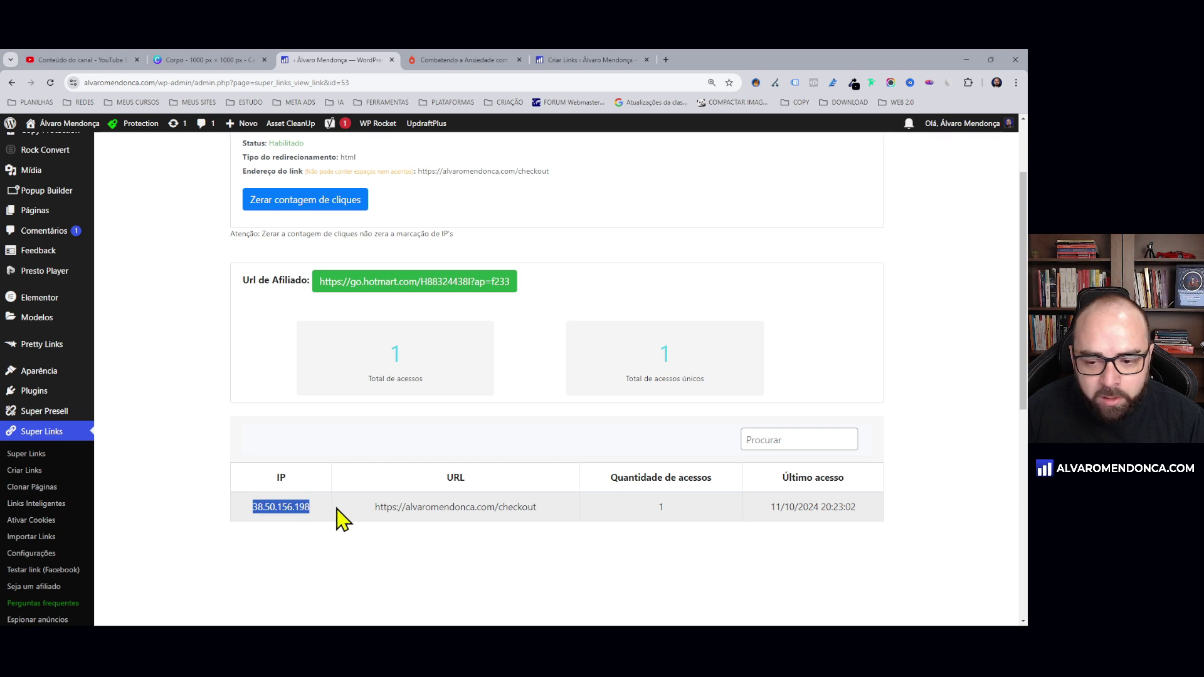
left_click(341, 516)
left_click_drag(823, 510, 876, 511)
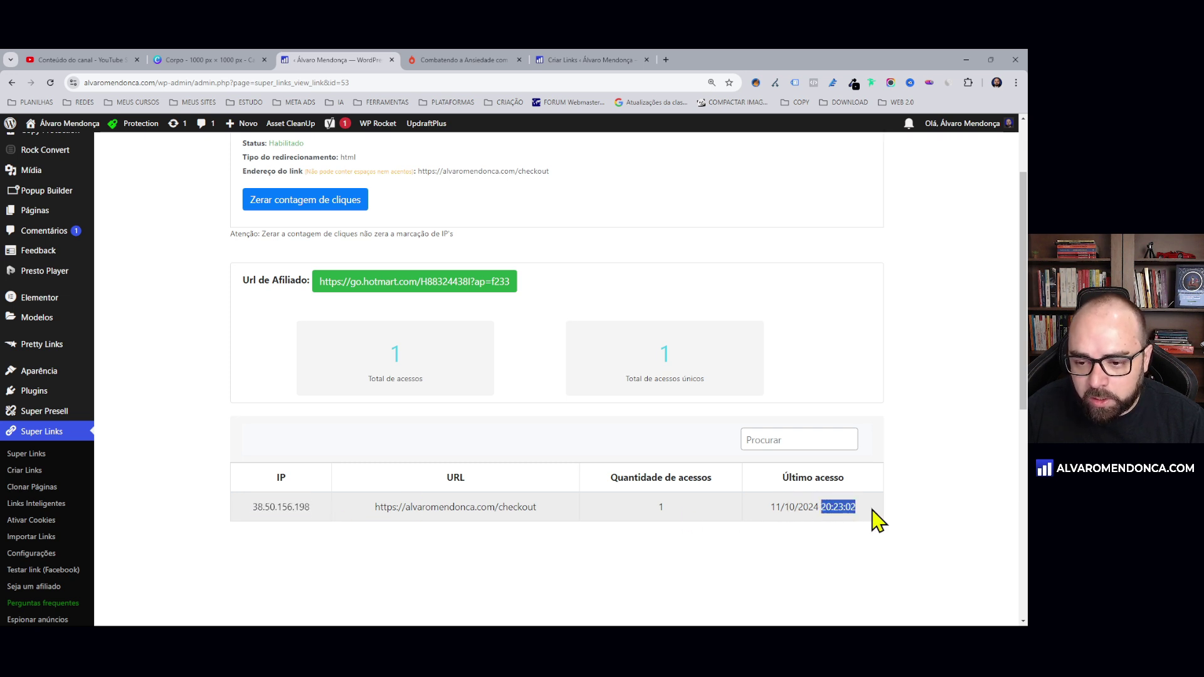
left_click(875, 510)
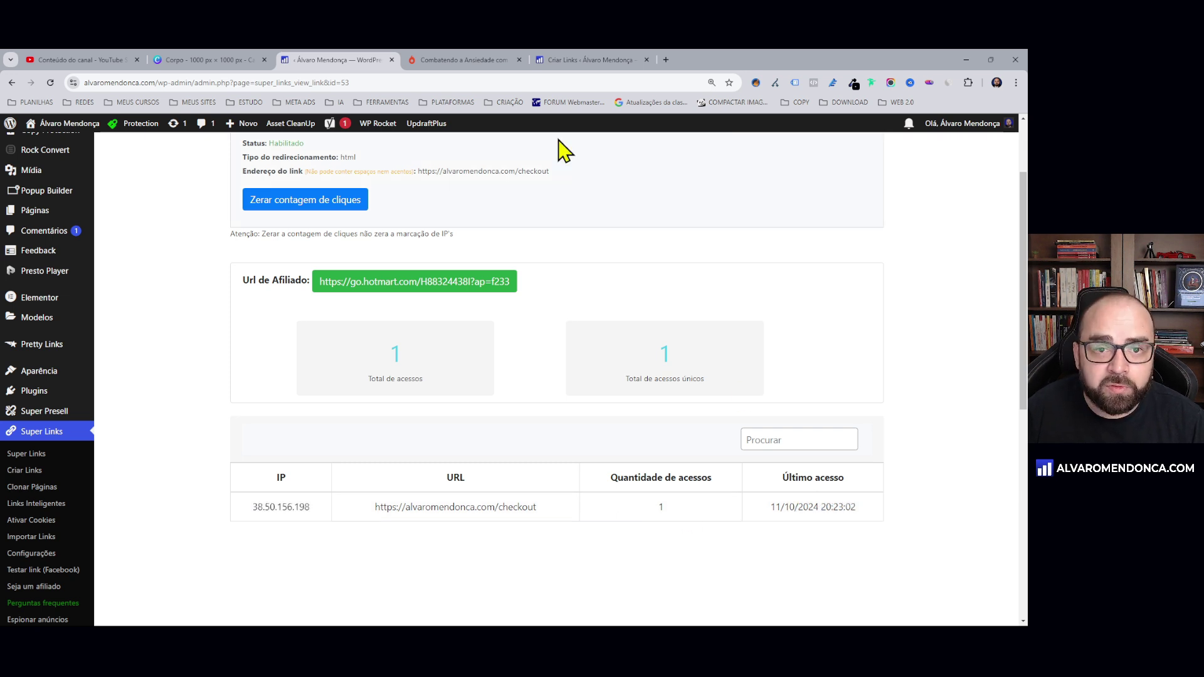
Follow the purchase button again from the cloned page's investment section, and check the link's total and unique accesses
left_click(496, 60)
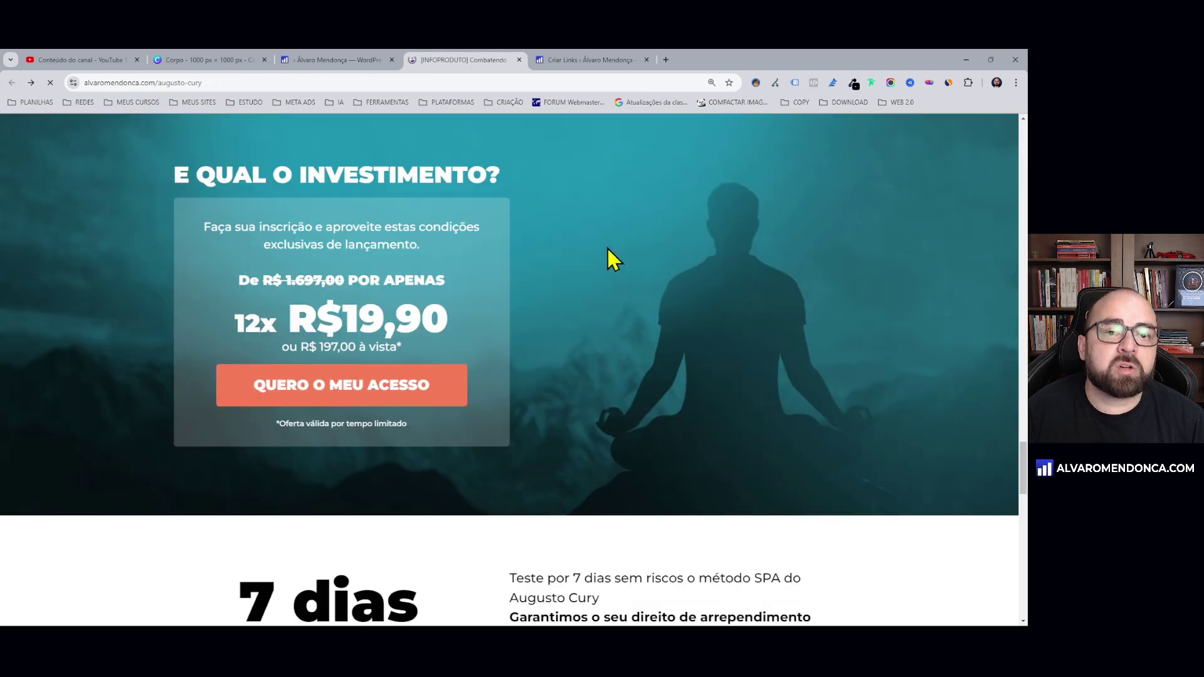
scroll(632, 334, "down", 1)
left_click(348, 341)
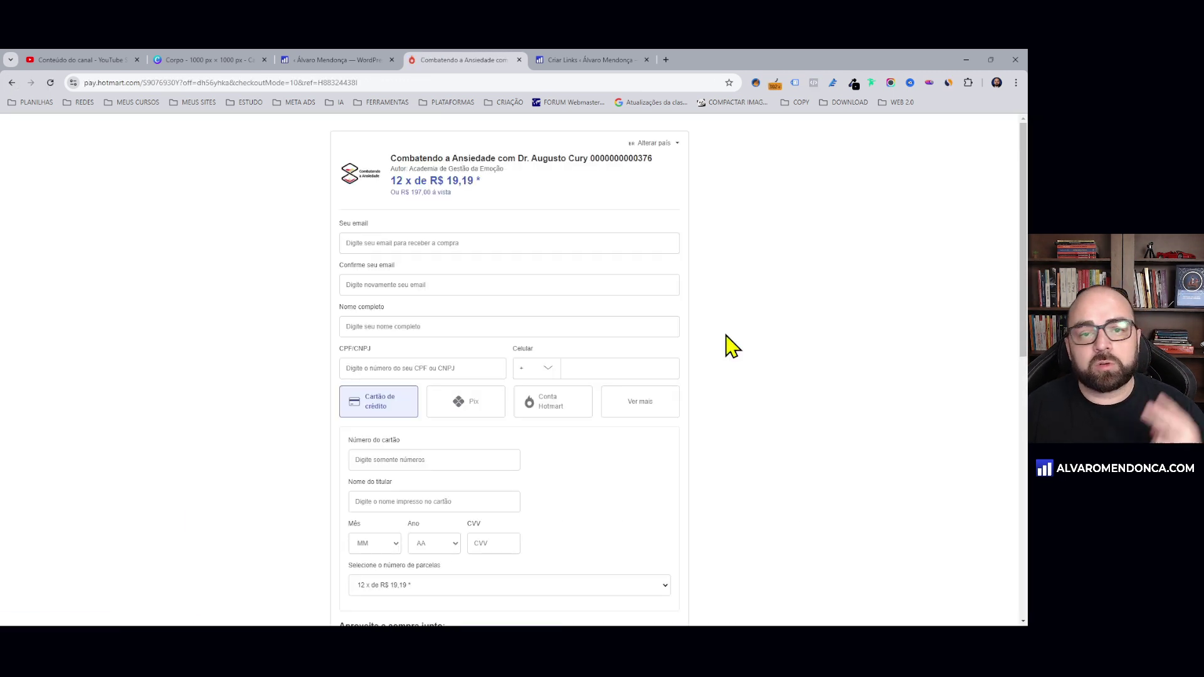
left_click(339, 57)
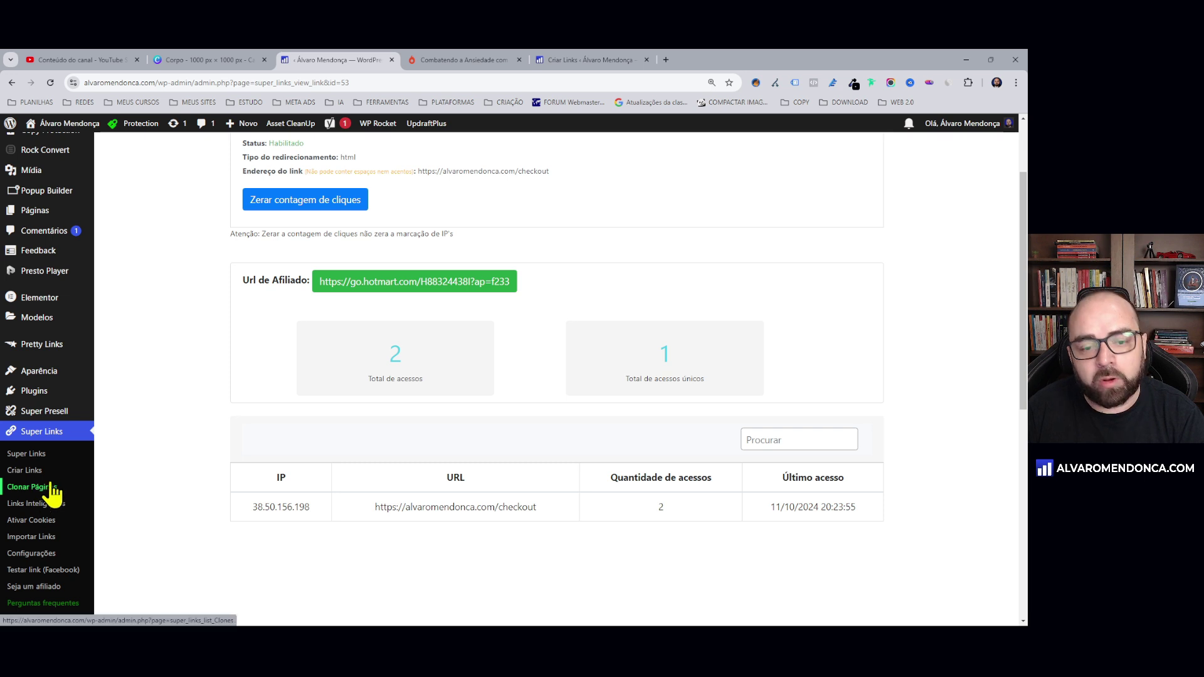
scroll(619, 444, "down", 1)
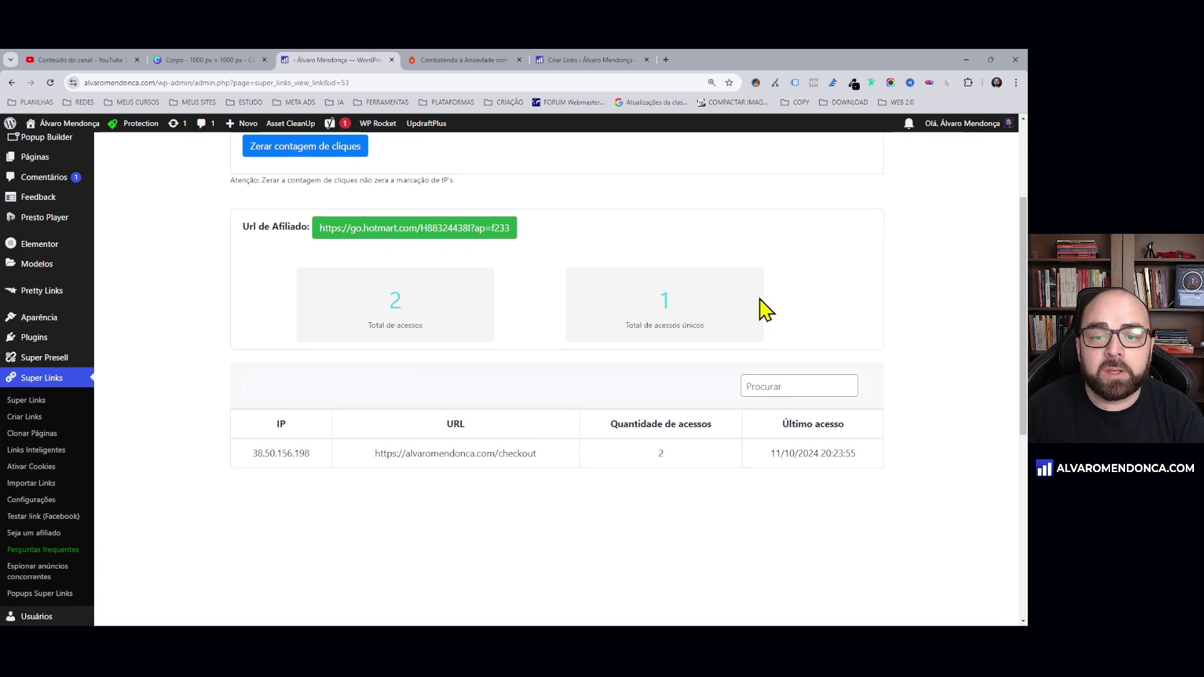
left_click_drag(656, 307, 691, 308)
left_click(703, 312)
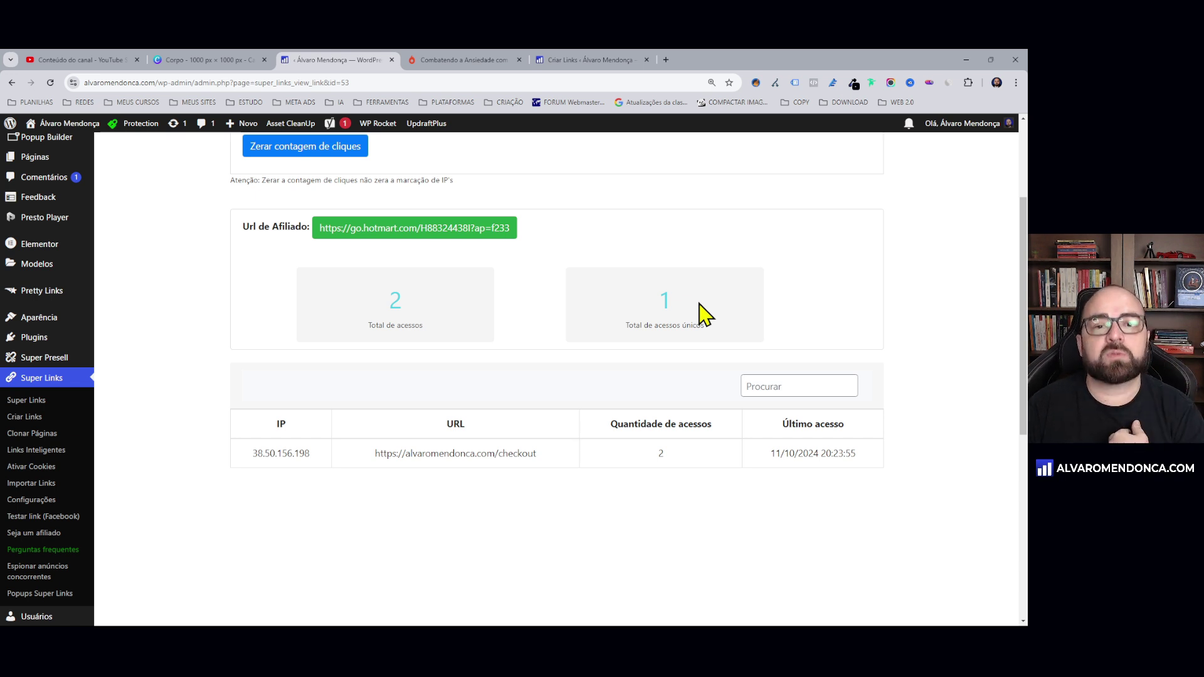
Return from the Hotmart checkout to the cloned page, repeat the purchase-button test once more, and recheck the link's access metrics
left_click(464, 59)
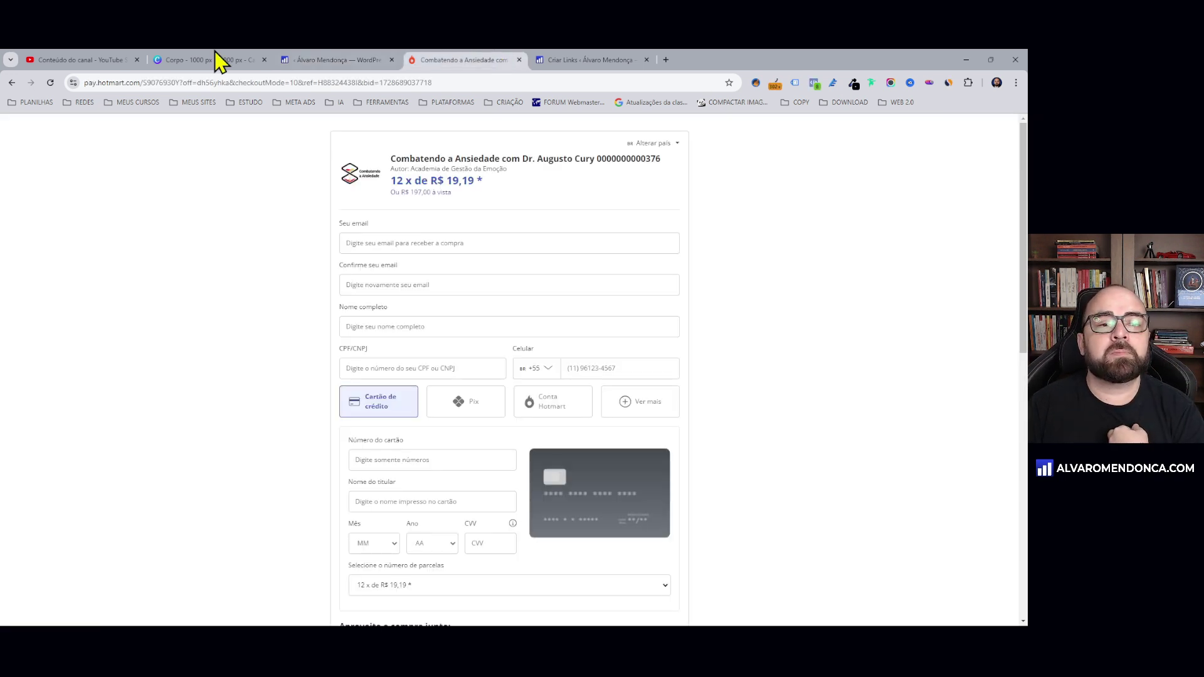
left_click(12, 82)
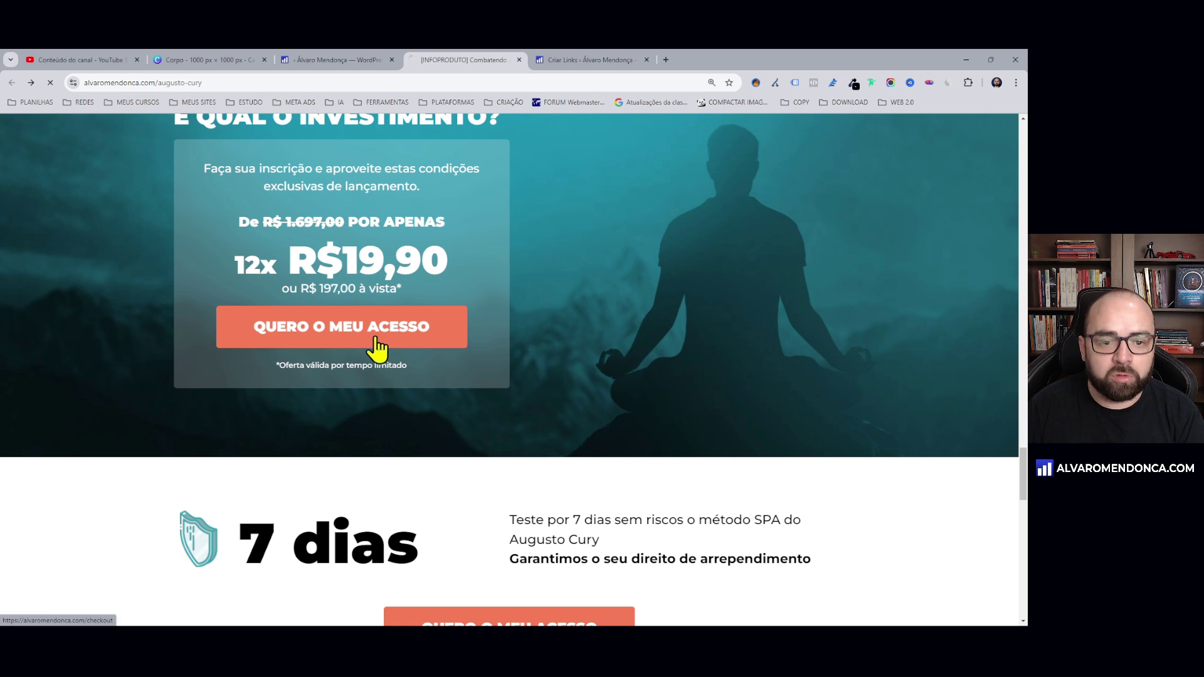
left_click(375, 343)
left_click(337, 60)
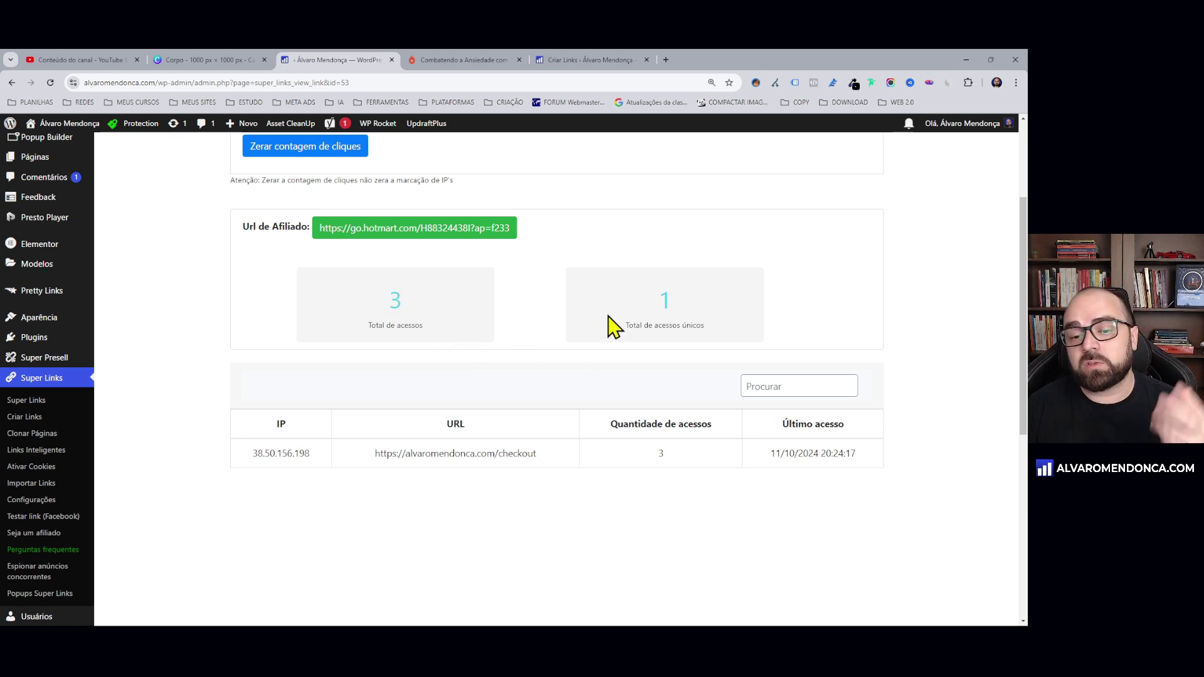
double_click(396, 301)
left_click(560, 342)
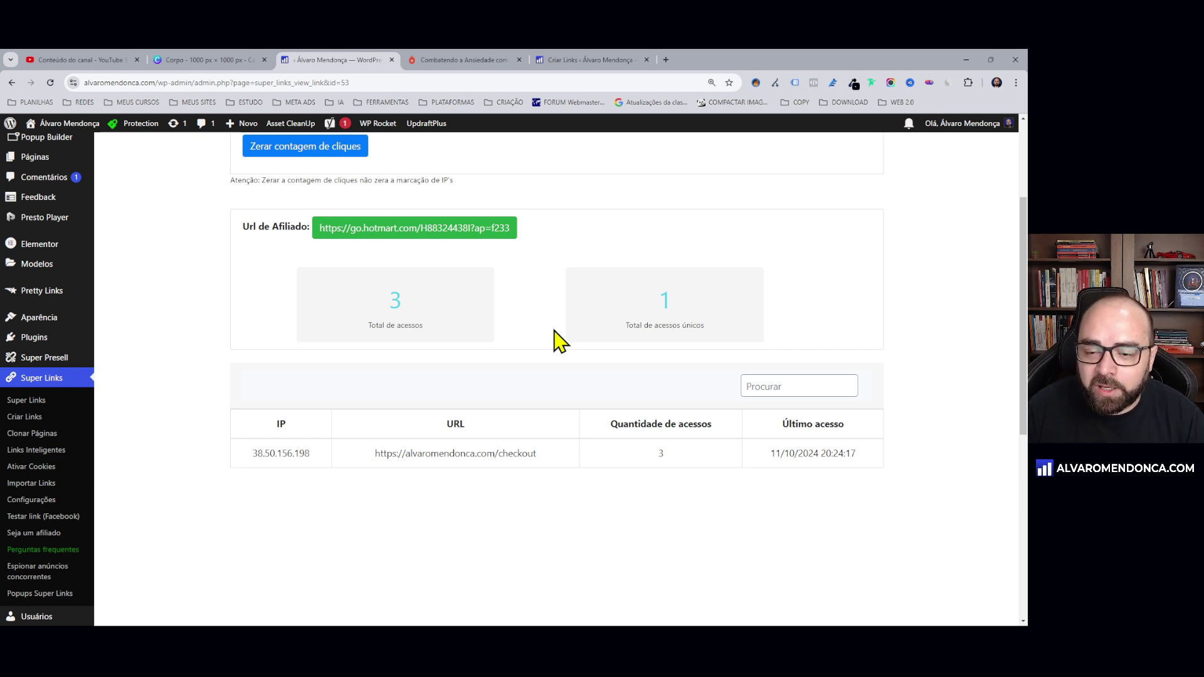
scroll(419, 421, "up", 2)
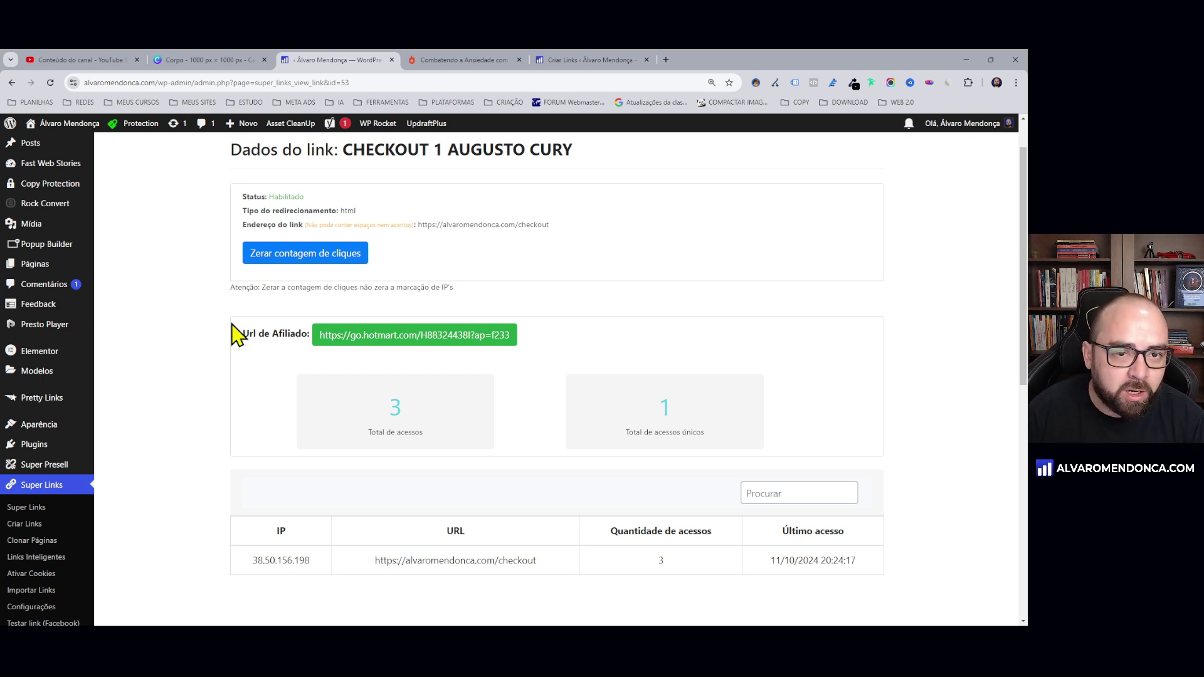
Switch to the Canva design and sketch in blue on page 3 a campaign tree: one top box branching into two, each with two boxes below
left_click(214, 59)
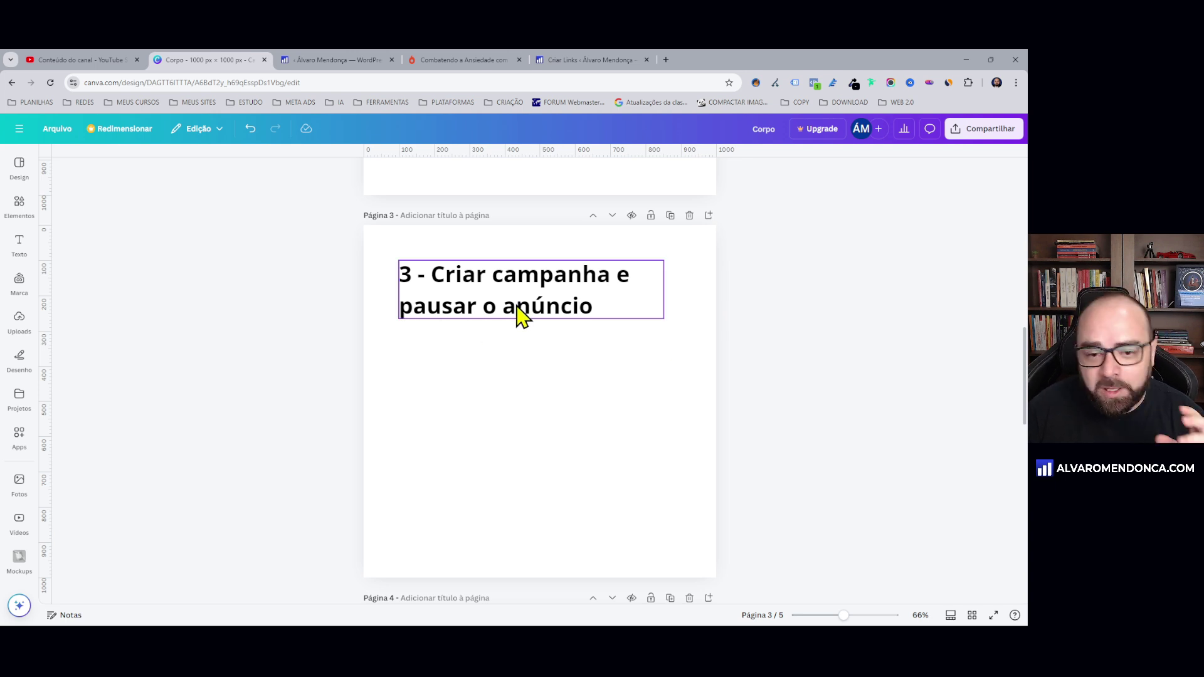
left_click(20, 246)
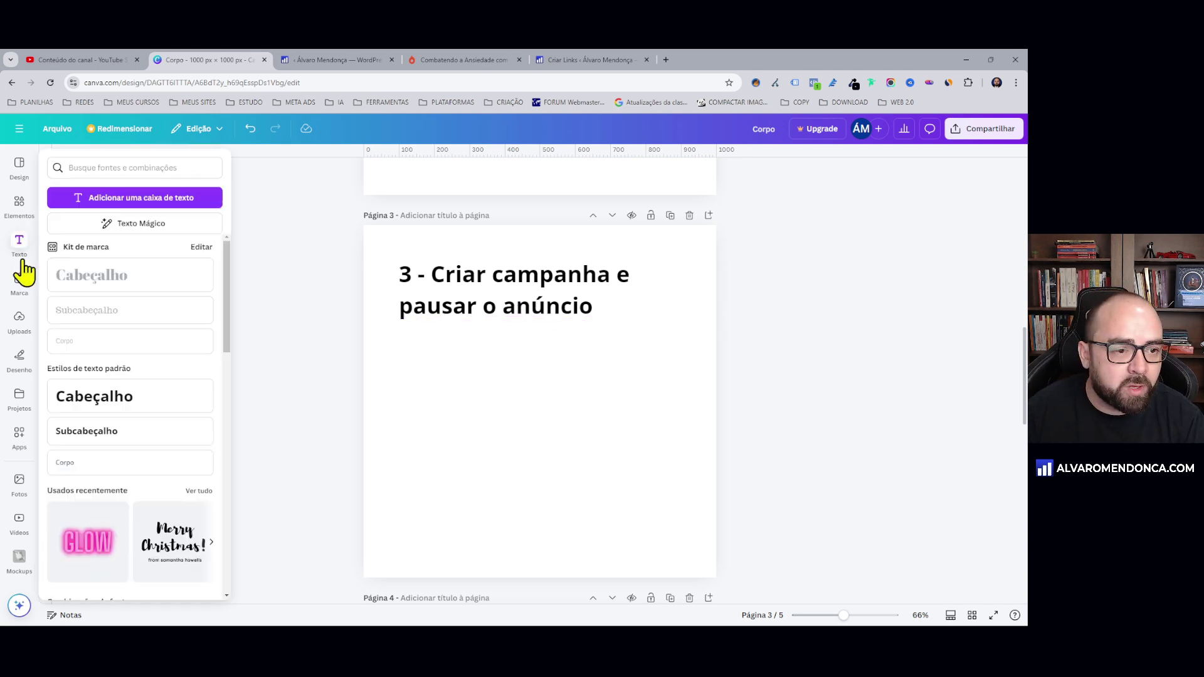
left_click(19, 357)
left_click(65, 299)
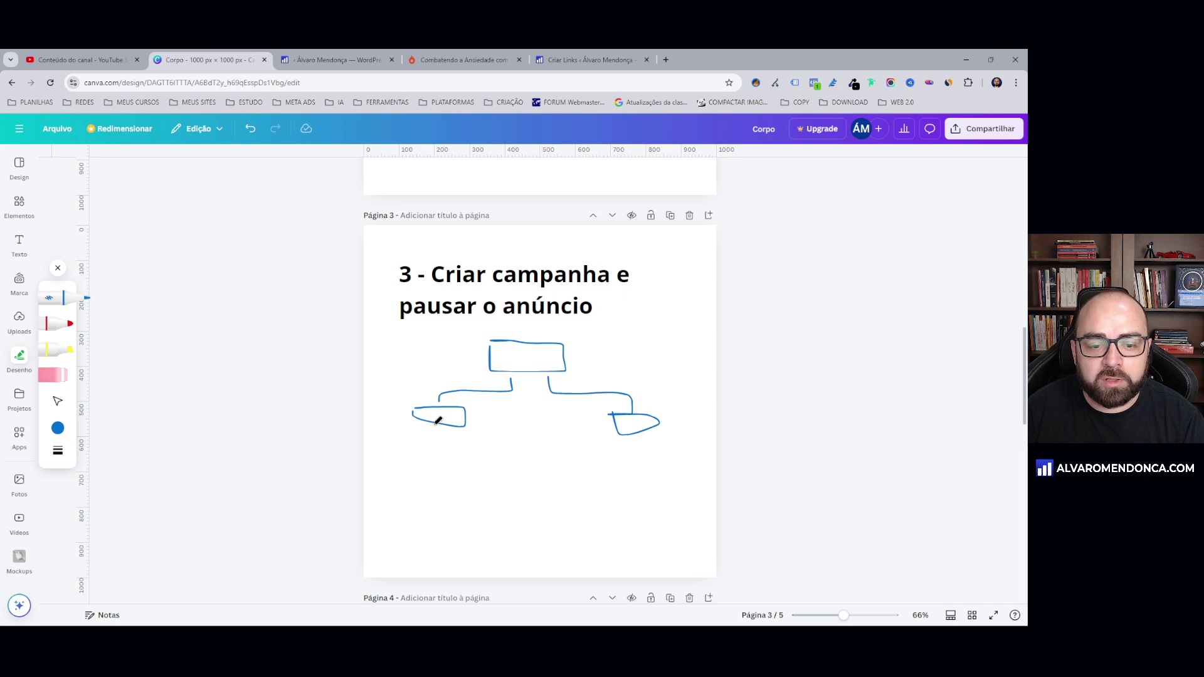
mouse_move(436, 424)
left_mouse_down()
mouse_move(437, 439)
mouse_move(389, 447)
mouse_move(384, 461)
mouse_move(401, 472)
mouse_move(394, 491)
mouse_move(375, 472)
left_mouse_up()
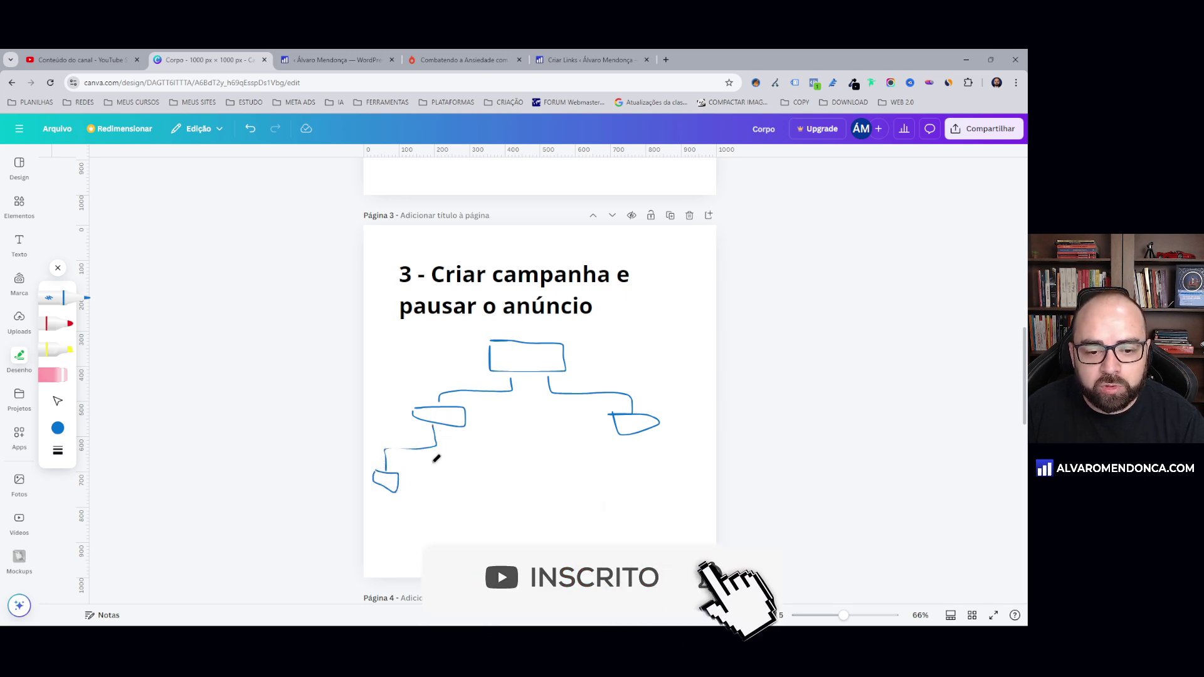
mouse_move(434, 448)
left_mouse_down()
mouse_move(463, 447)
mouse_move(460, 465)
mouse_move(483, 471)
mouse_move(465, 487)
mouse_move(451, 471)
left_mouse_up()
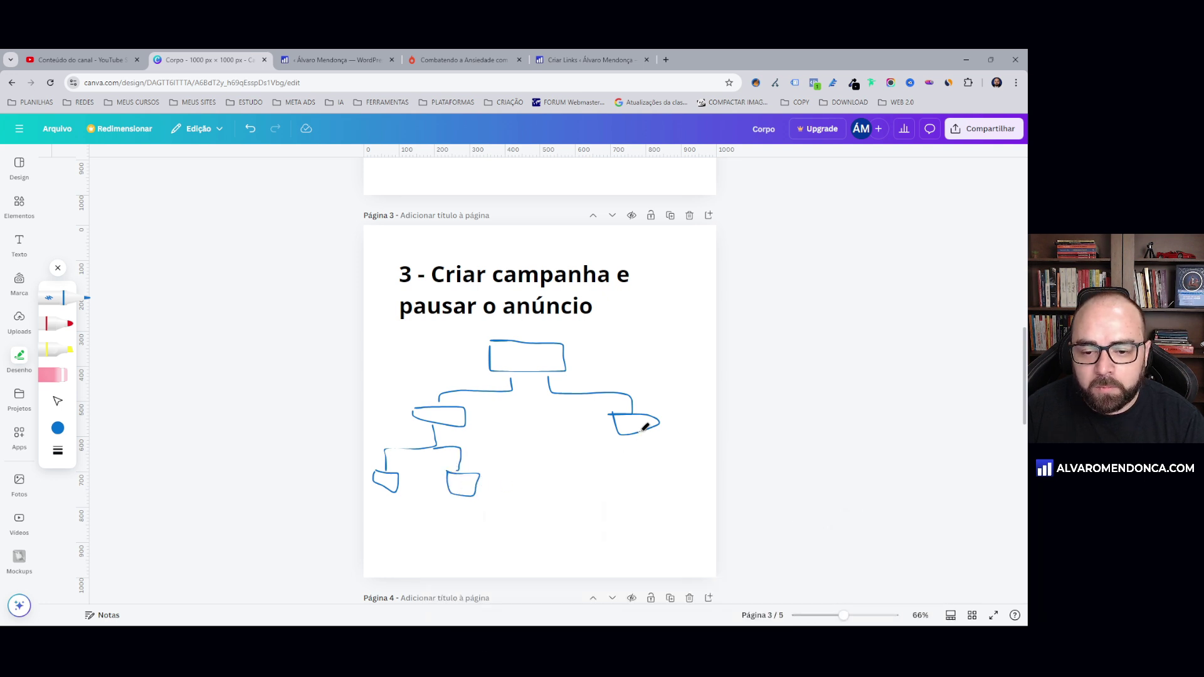
mouse_move(638, 433)
left_mouse_down()
mouse_move(638, 458)
mouse_move(596, 475)
mouse_move(618, 476)
mouse_move(619, 498)
mouse_move(586, 478)
left_mouse_up()
mouse_move(638, 466)
left_mouse_down()
mouse_move(663, 466)
mouse_move(670, 489)
mouse_move(654, 488)
mouse_move(691, 503)
mouse_move(683, 489)
left_mouse_up()
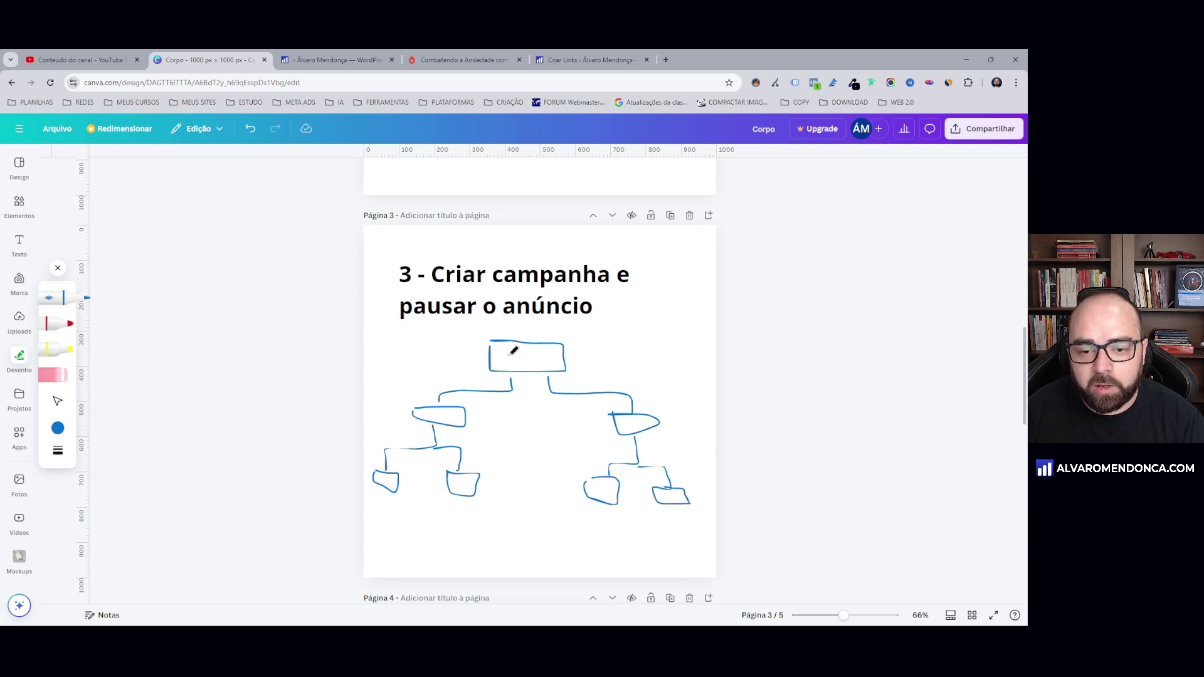
Mark every box of the blue campaign tree with a short horizontal dash
left_click_drag(509, 355, 539, 355)
left_click_drag(623, 426, 643, 425)
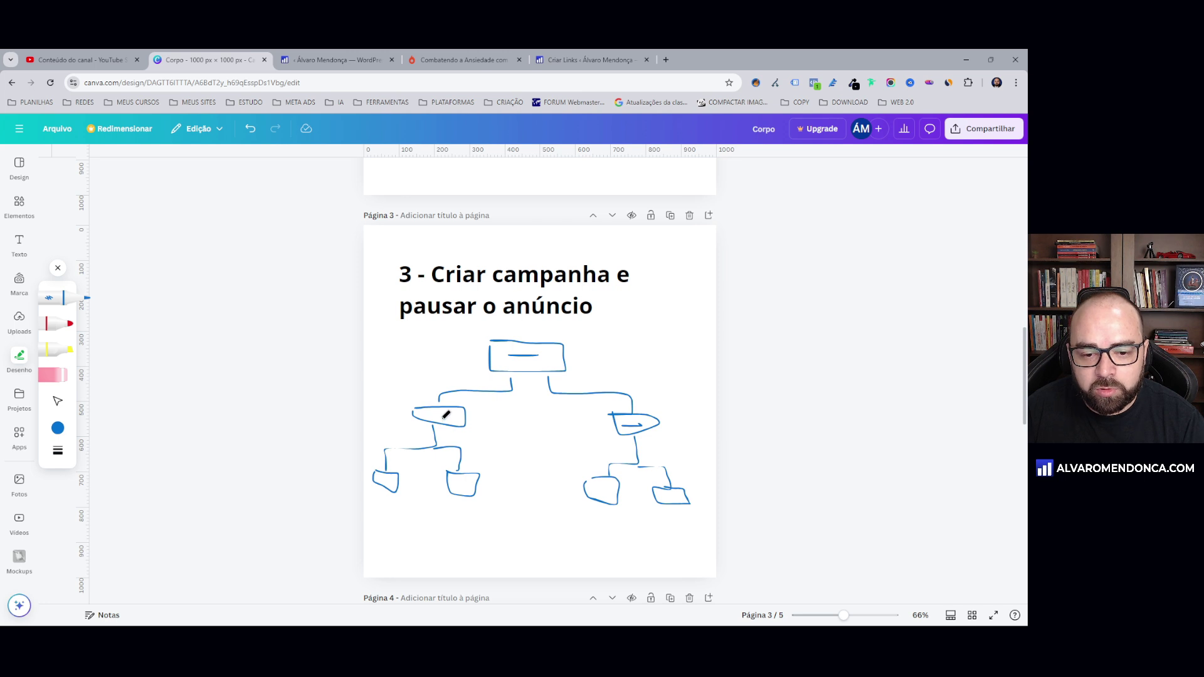
left_click_drag(441, 419, 447, 418)
left_click_drag(385, 482, 485, 484)
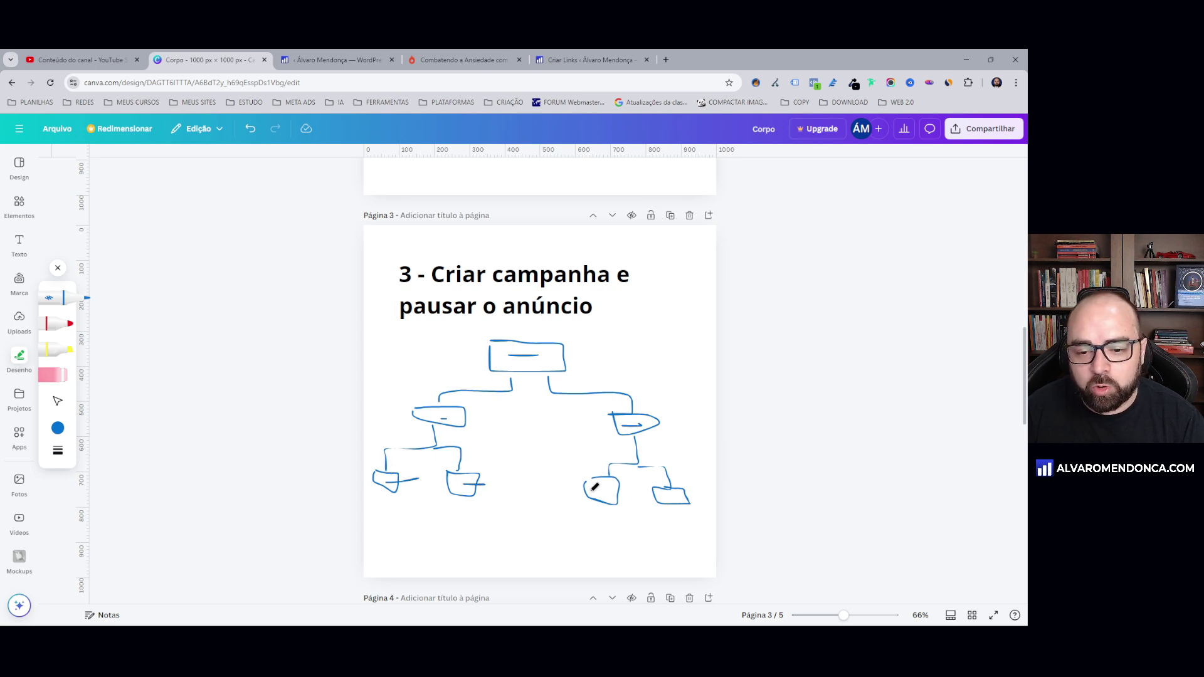
left_click_drag(598, 490, 694, 491)
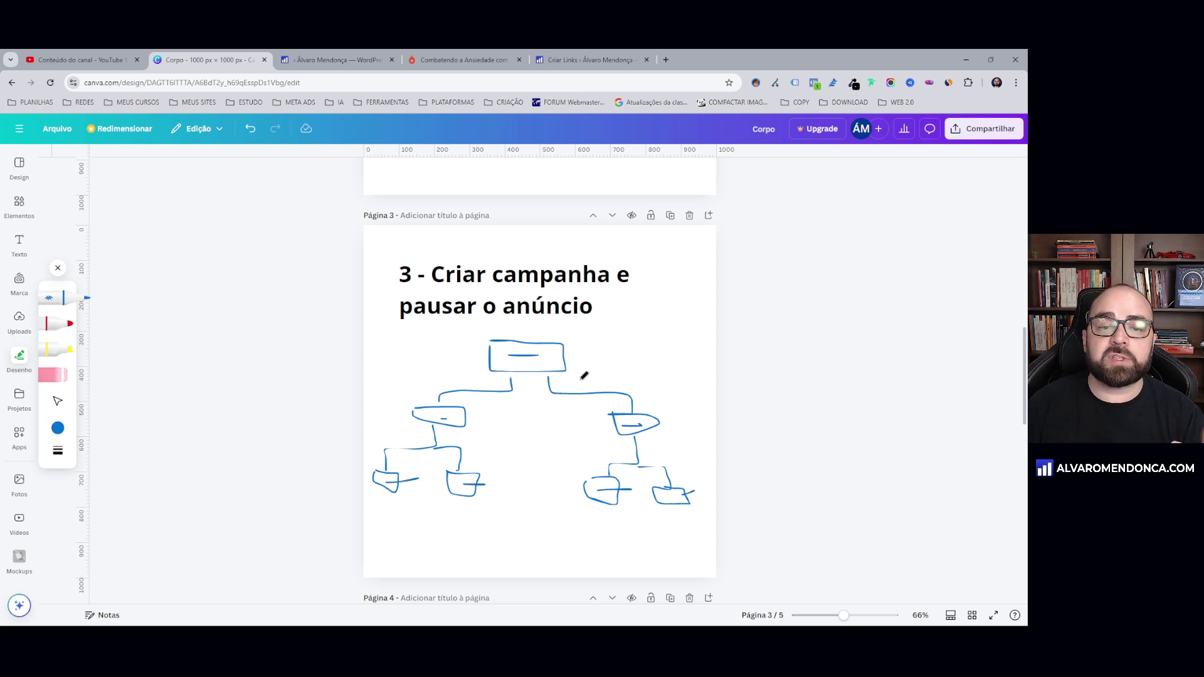
With the red marker, circle the top box and the left second-level box, and cross out all four bottom-row boxes
left_click(58, 324)
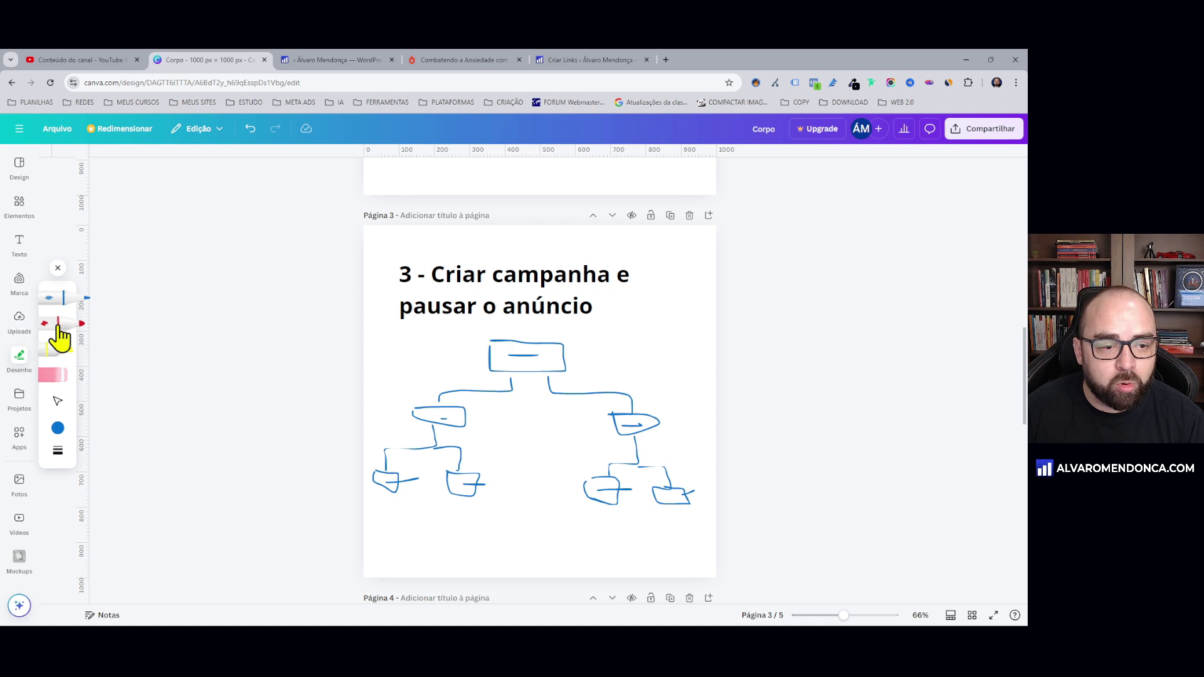
mouse_move(471, 345)
left_mouse_down()
mouse_move(515, 397)
mouse_move(518, 323)
mouse_move(409, 397)
mouse_move(453, 434)
mouse_move(462, 386)
left_mouse_up()
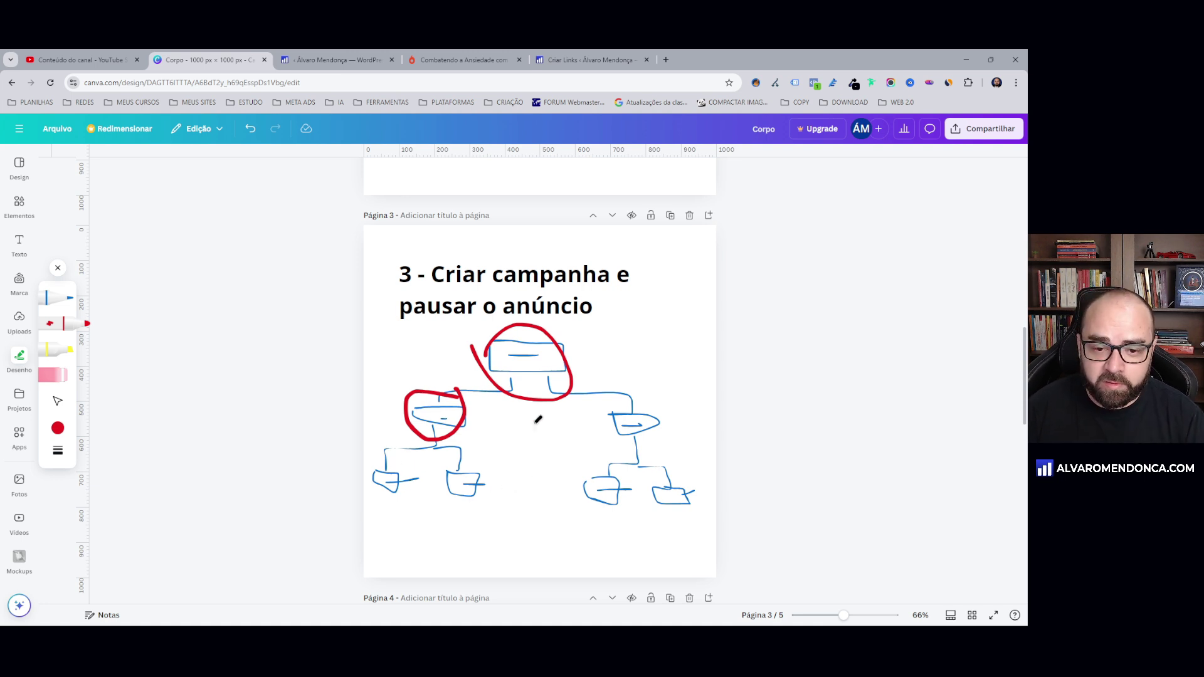
mouse_move(373, 460)
left_mouse_down()
mouse_move(397, 501)
mouse_move(371, 497)
left_mouse_up()
mouse_move(453, 468)
left_mouse_down()
mouse_move(483, 505)
mouse_move(459, 500)
left_mouse_up()
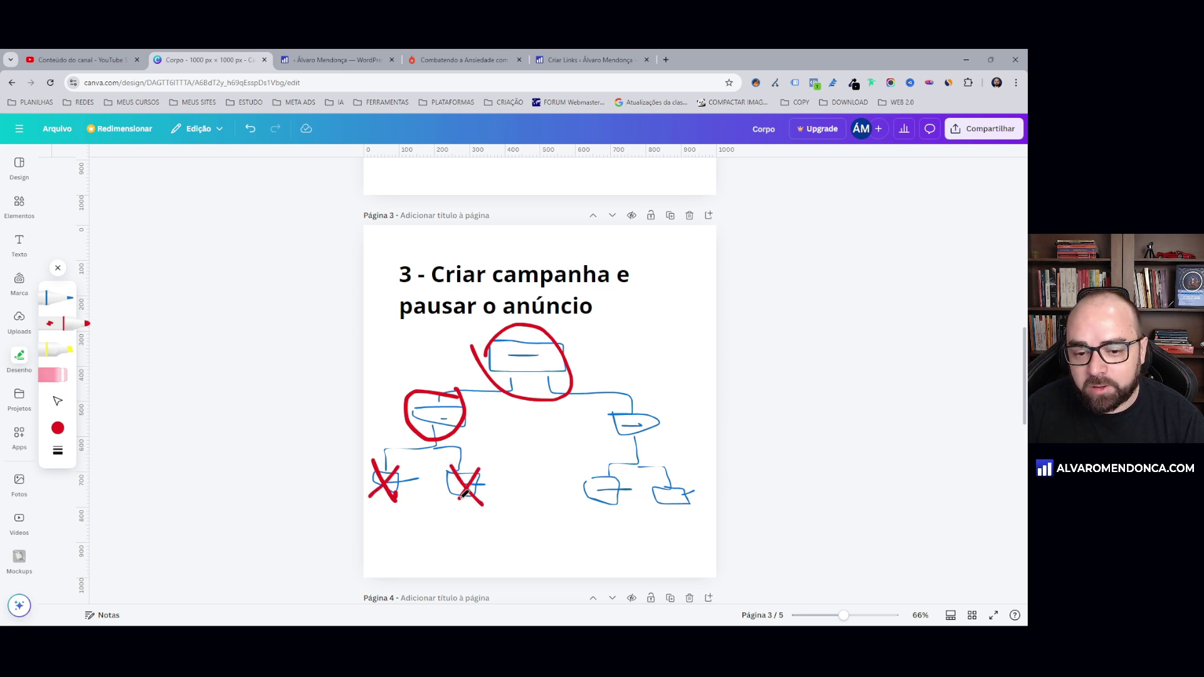
left_click_drag(576, 468, 607, 503)
left_click_drag(613, 474, 585, 517)
mouse_move(654, 471)
left_mouse_down()
mouse_move(685, 503)
mouse_move(660, 520)
left_mouse_up()
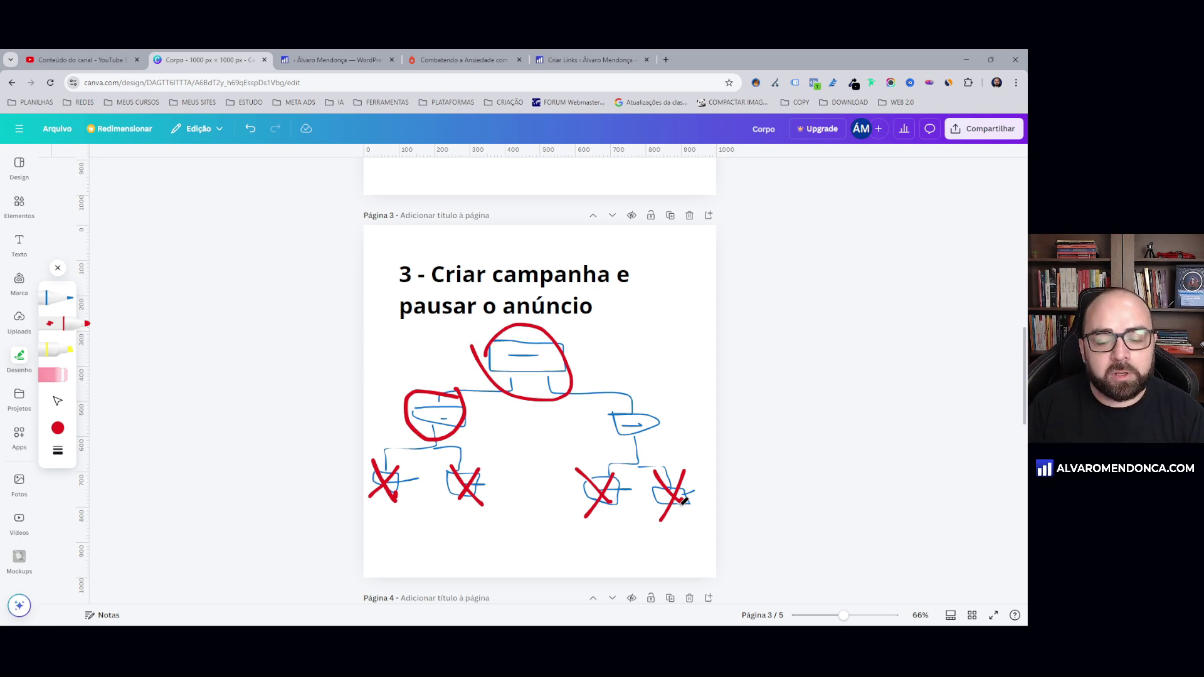
Erase one stroke of the red cross over the second bottom-row box, undoing any excess erasing
left_click(53, 374)
left_click_drag(481, 498, 470, 502)
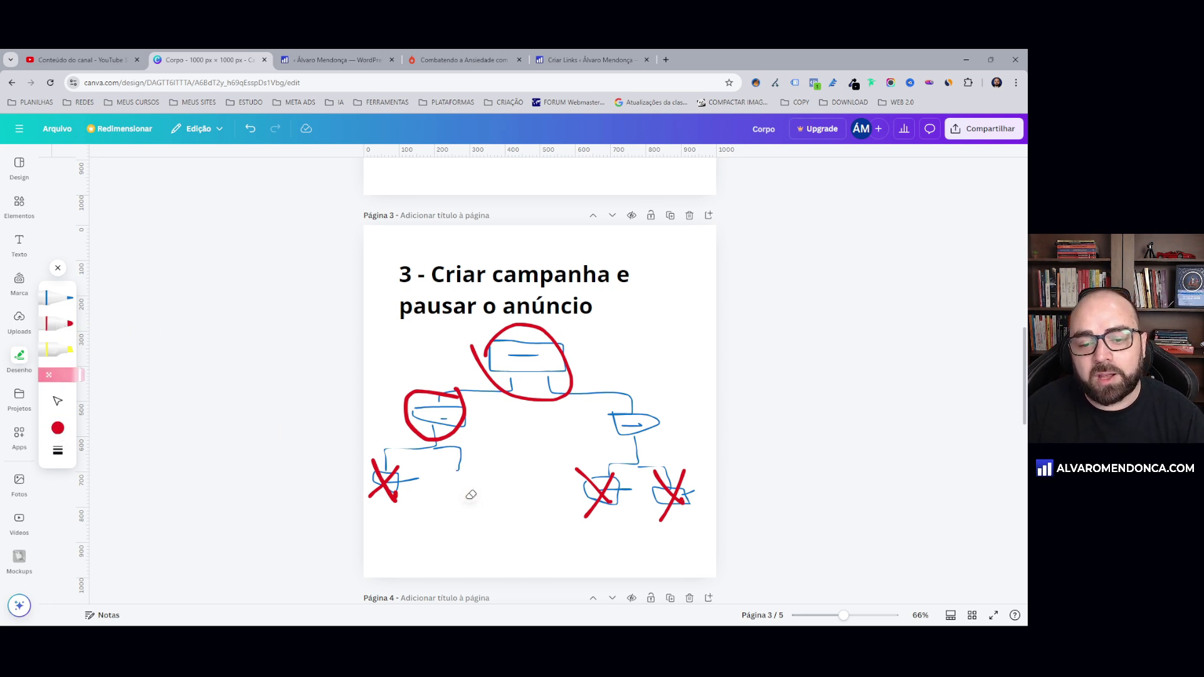
key("ctrl+z")
key("ctrl+z")
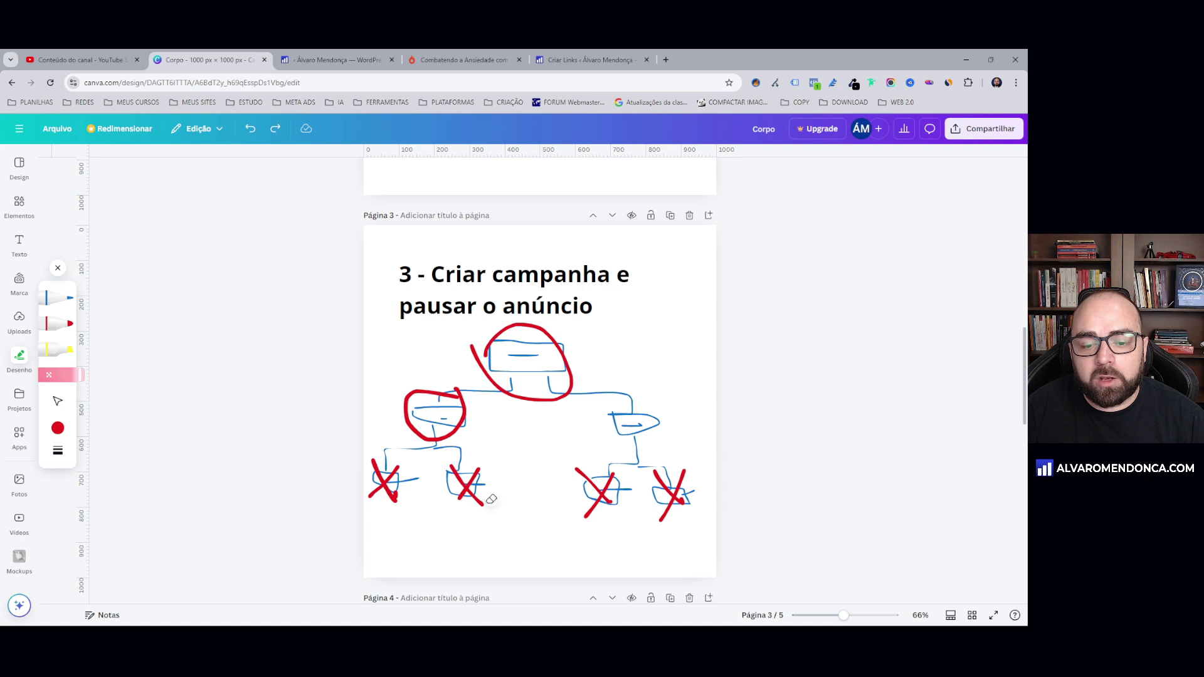
left_click_drag(492, 499, 477, 503)
left_click(463, 500)
key("ctrl+z")
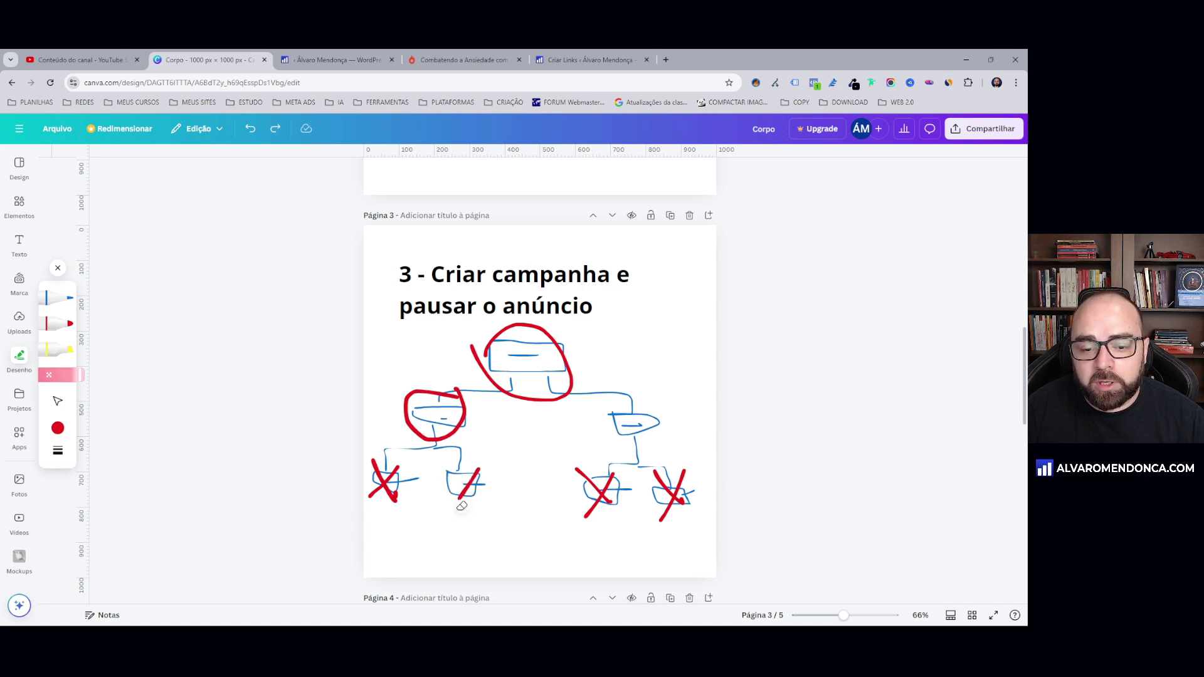
left_click(461, 501)
key("ctrl+z")
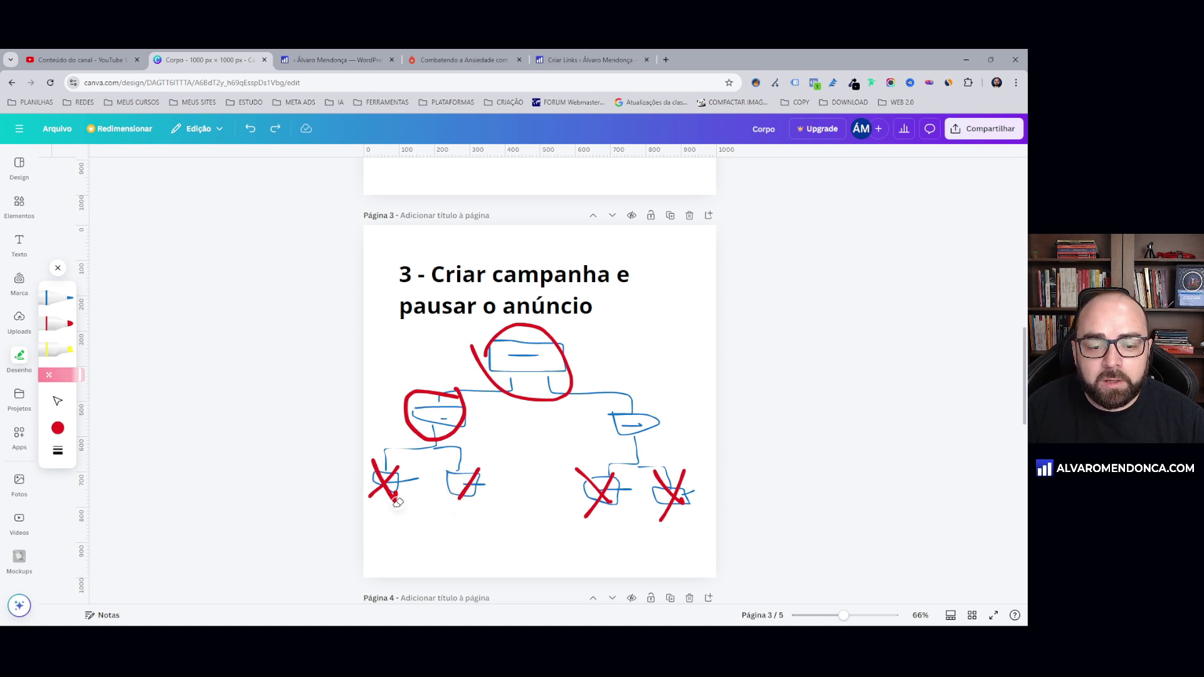
Erase both strokes of the red cross over the first bottom-row box, keeping the blue box
left_click_drag(397, 501, 377, 498)
key("ctrl+z")
left_click(375, 496)
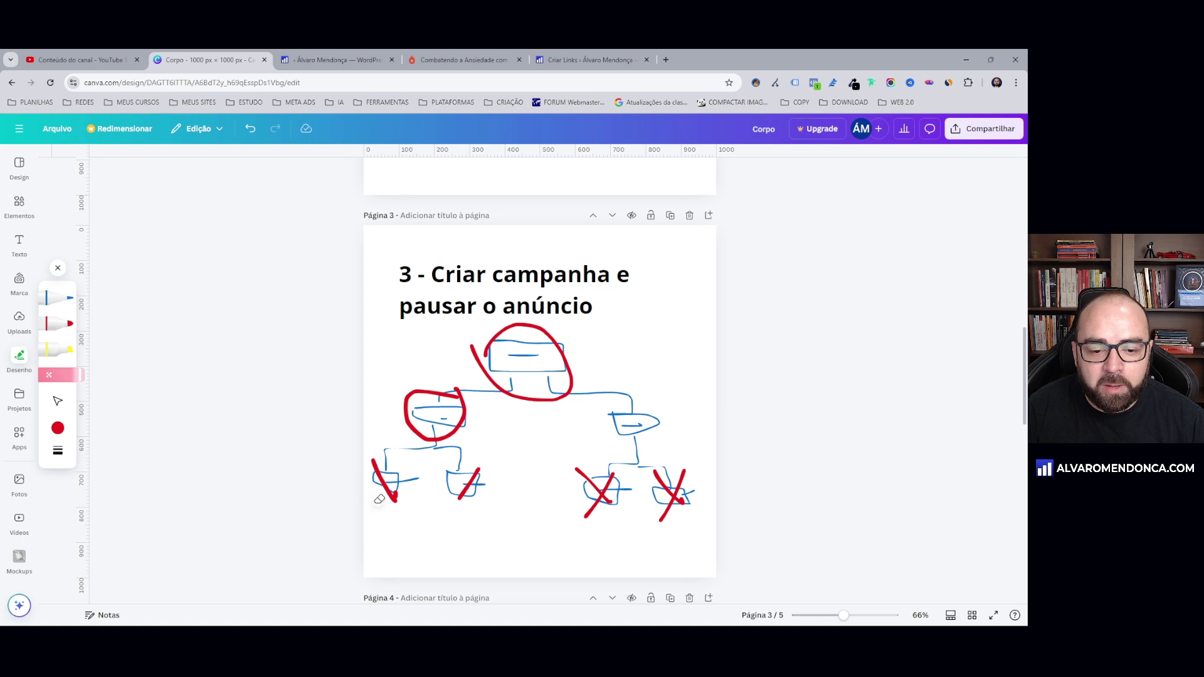
left_click(394, 500)
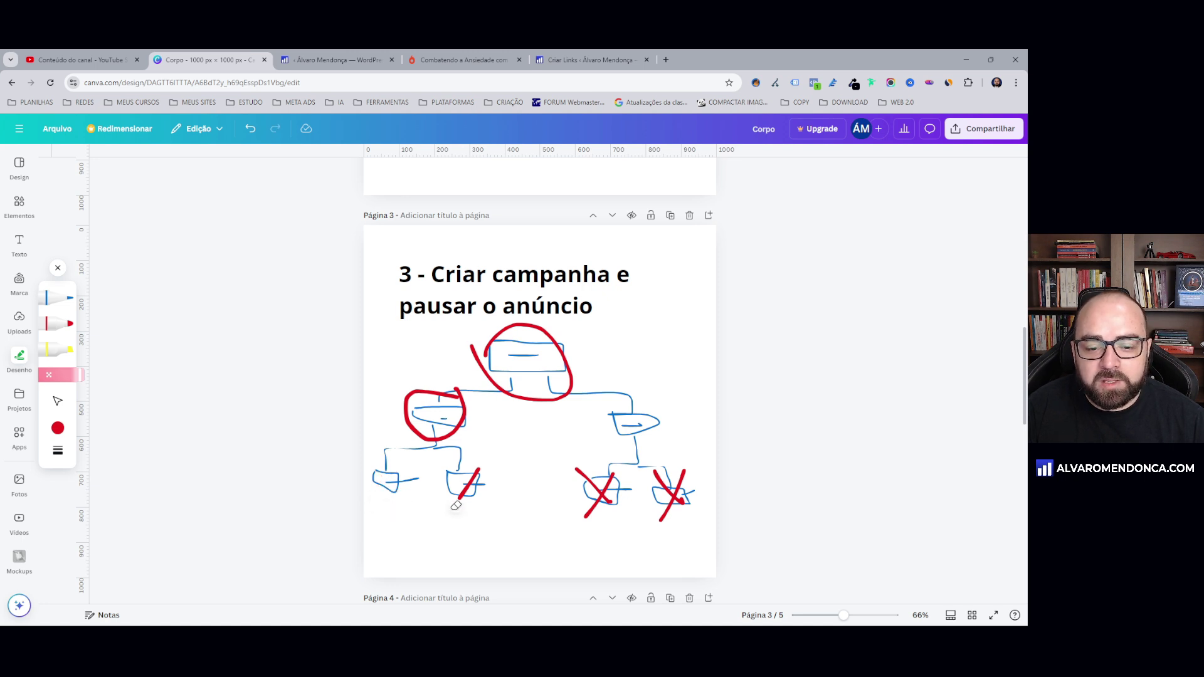
left_click(479, 465)
key("ctrl+z")
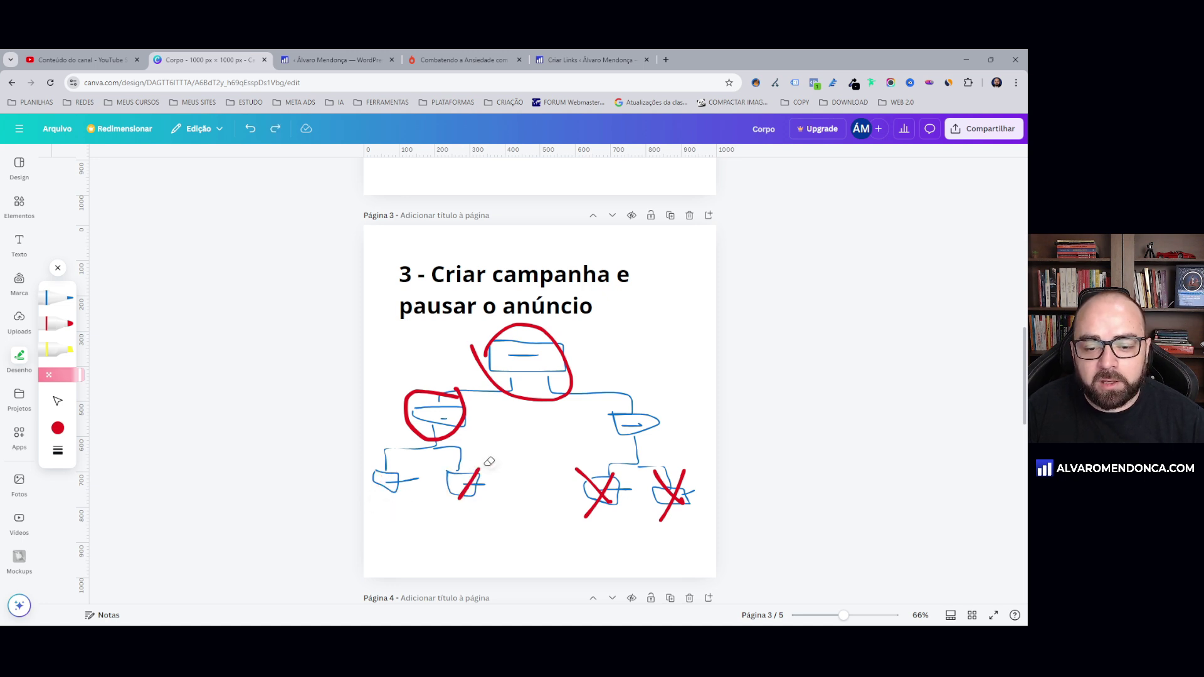
left_click(481, 464)
key("ctrl+z")
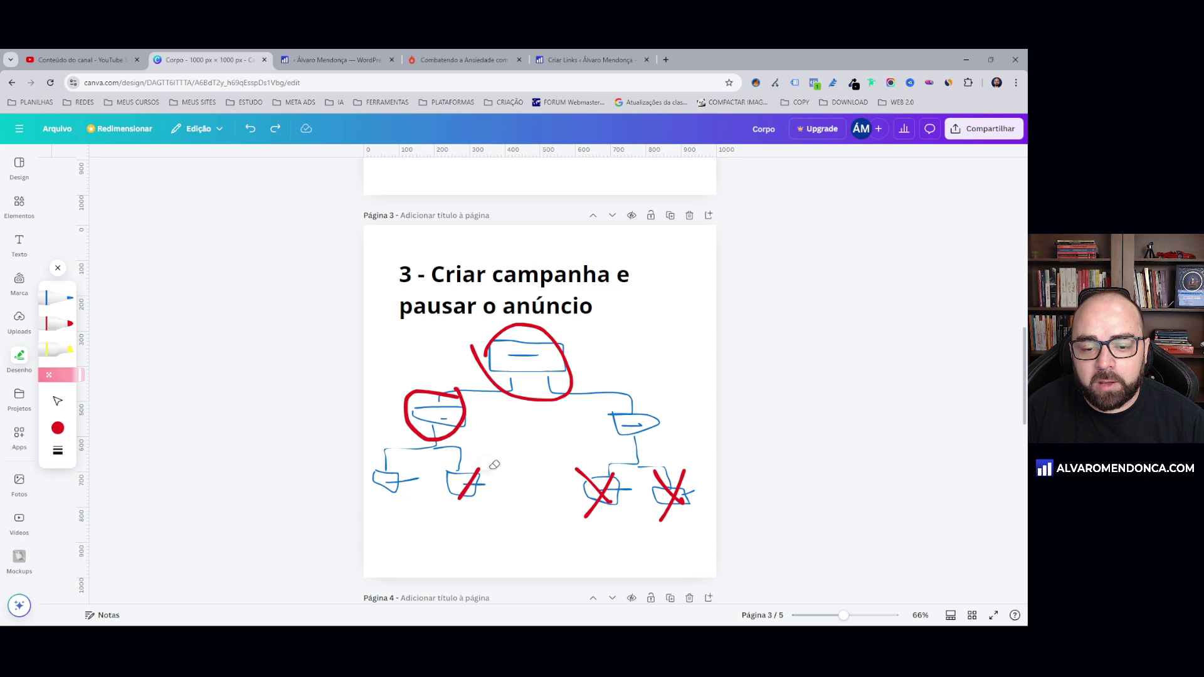
Erase one stroke of the red cross over the third bottom-row box, and show page 4 on ad activation and cookie marking
left_click(580, 469)
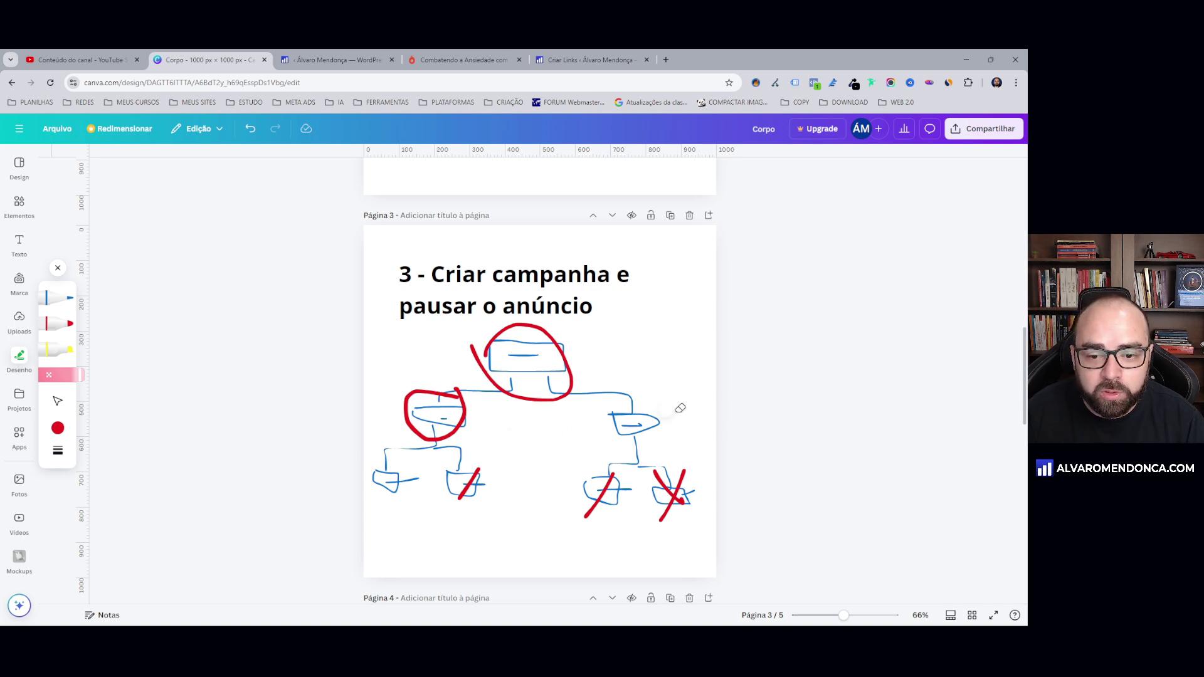
scroll(752, 398, "down", 1)
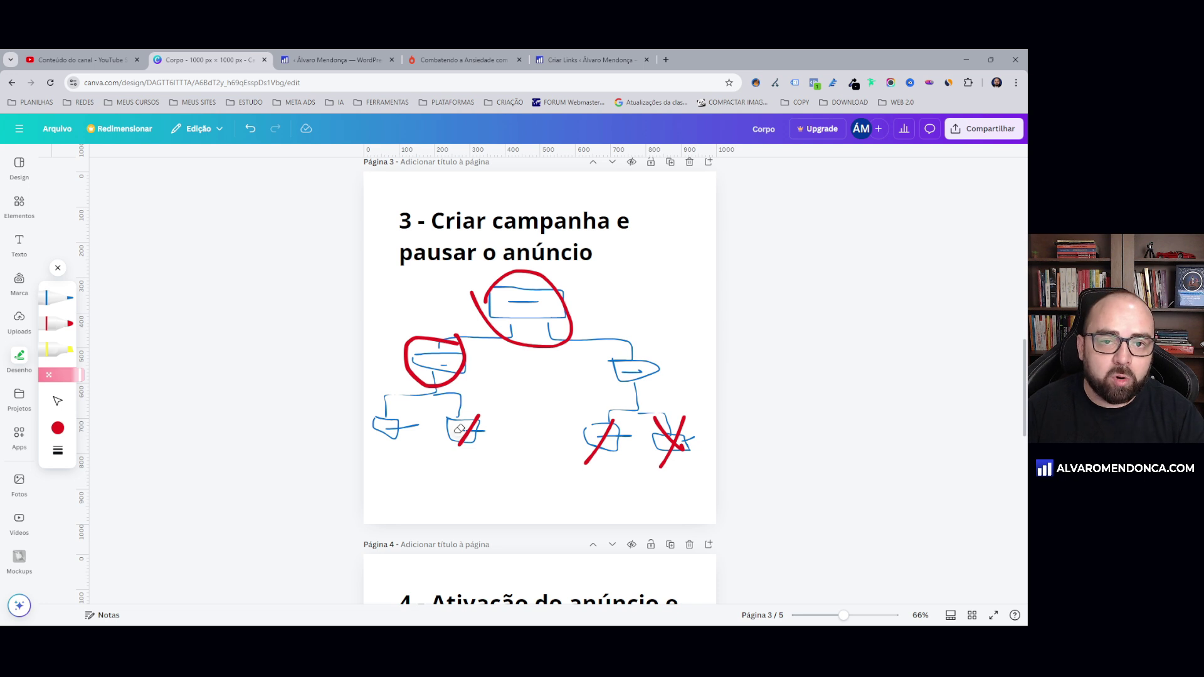
scroll(458, 426, "down", 6)
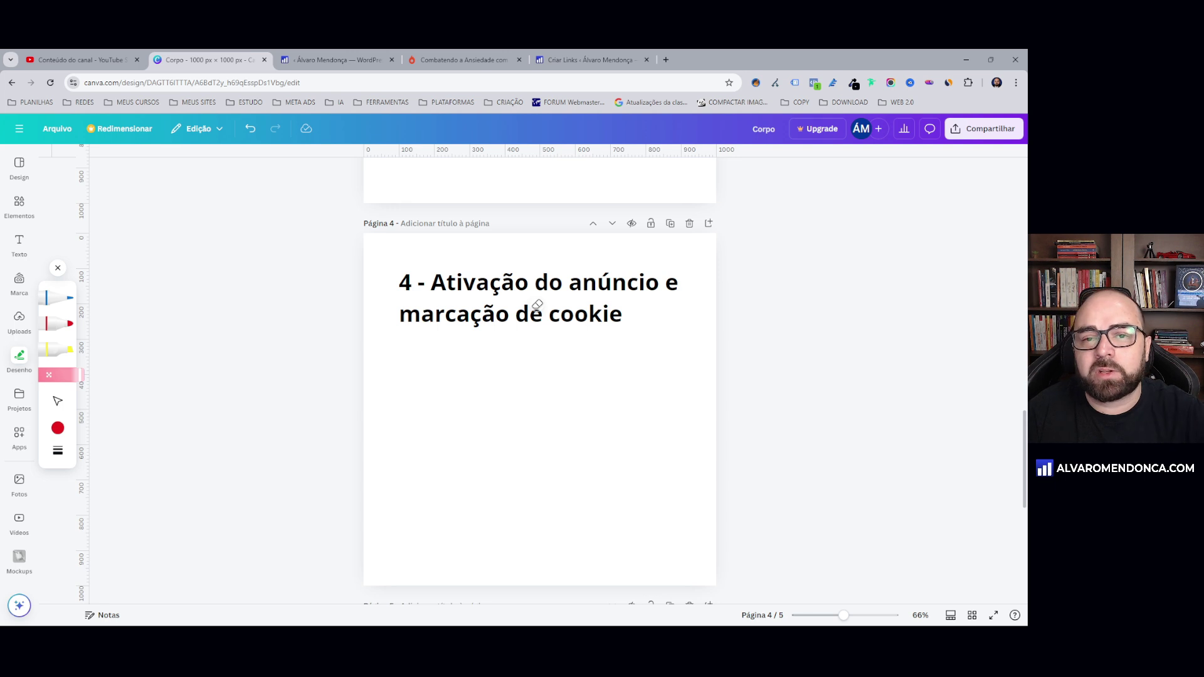
scroll(538, 306, "up", 6)
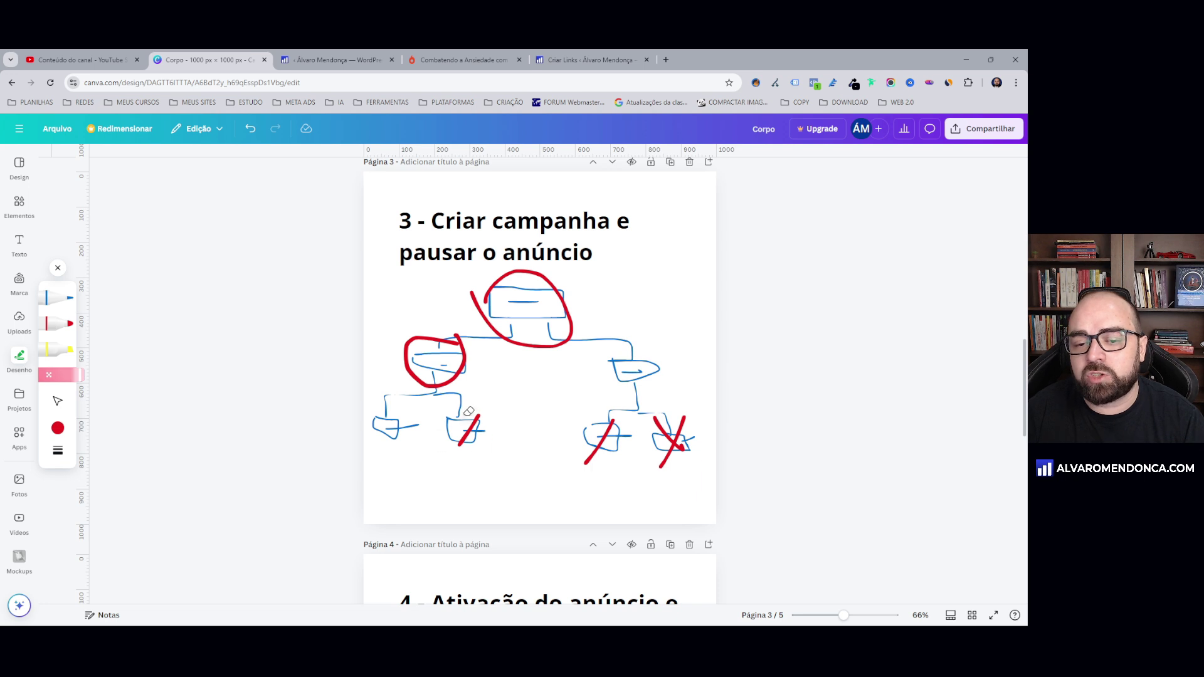
scroll(467, 389, "down", 8)
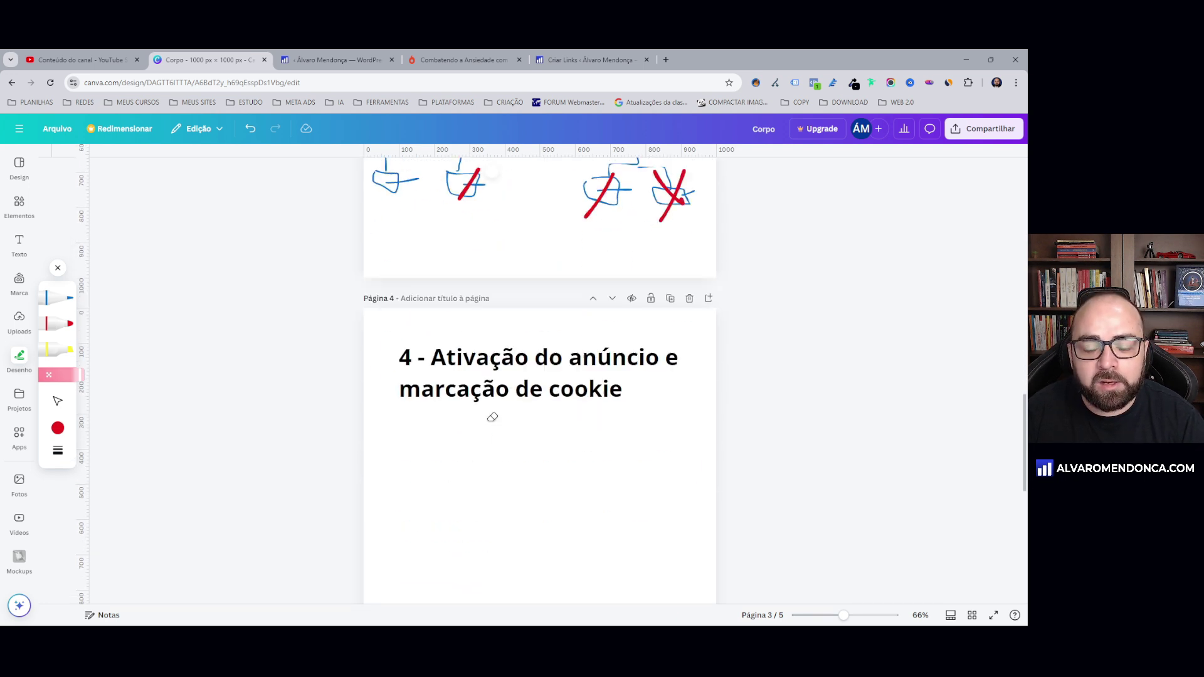
scroll(472, 329, "up", 1)
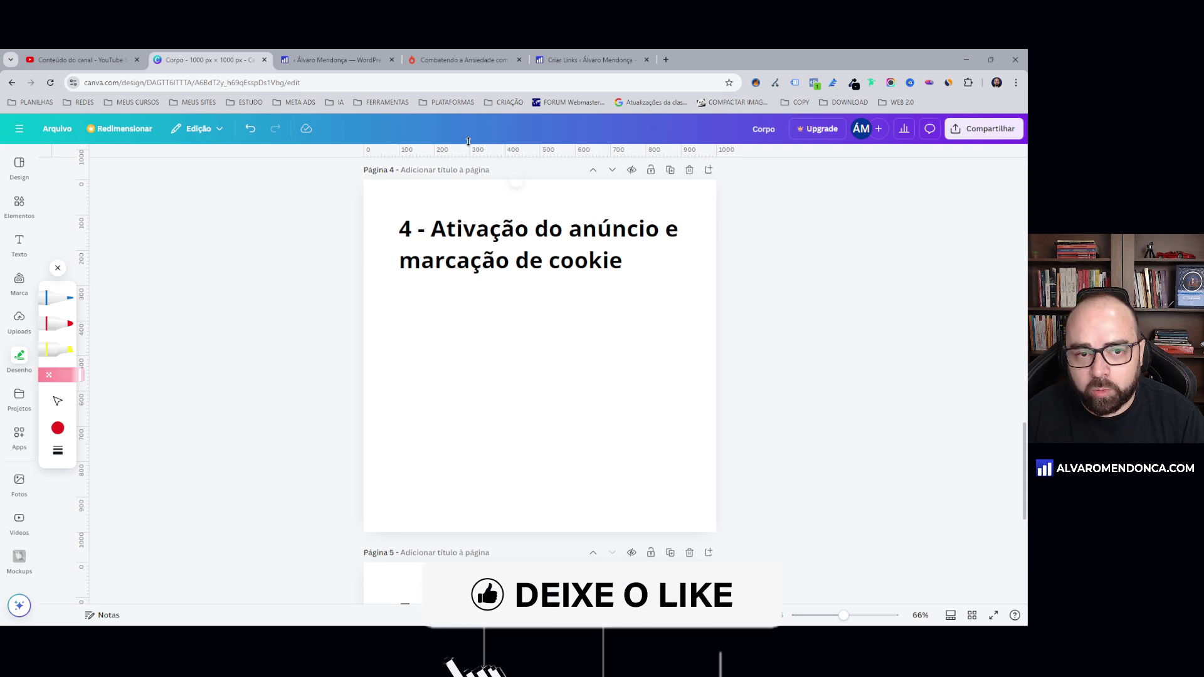
Switch to the Hotmart hotlinks page in the other browser window and copy the Checkout SPA affiliate link
left_click(439, 60)
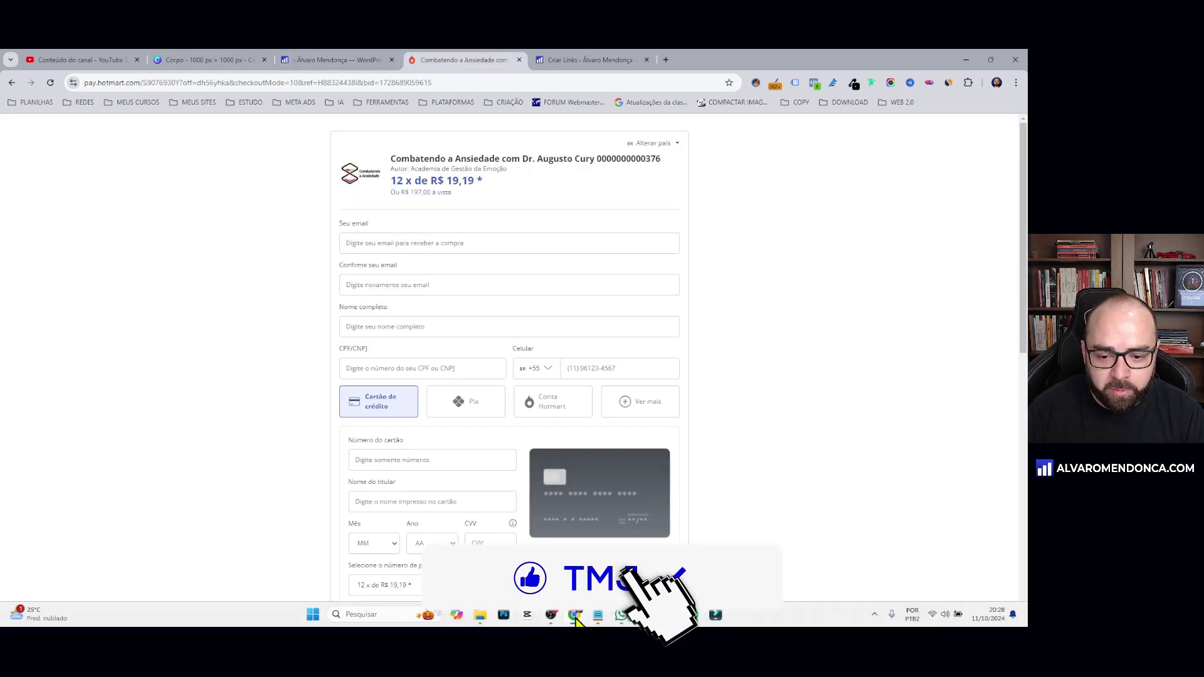
mouse_move(575, 616)
left_click(629, 534)
left_click(778, 541)
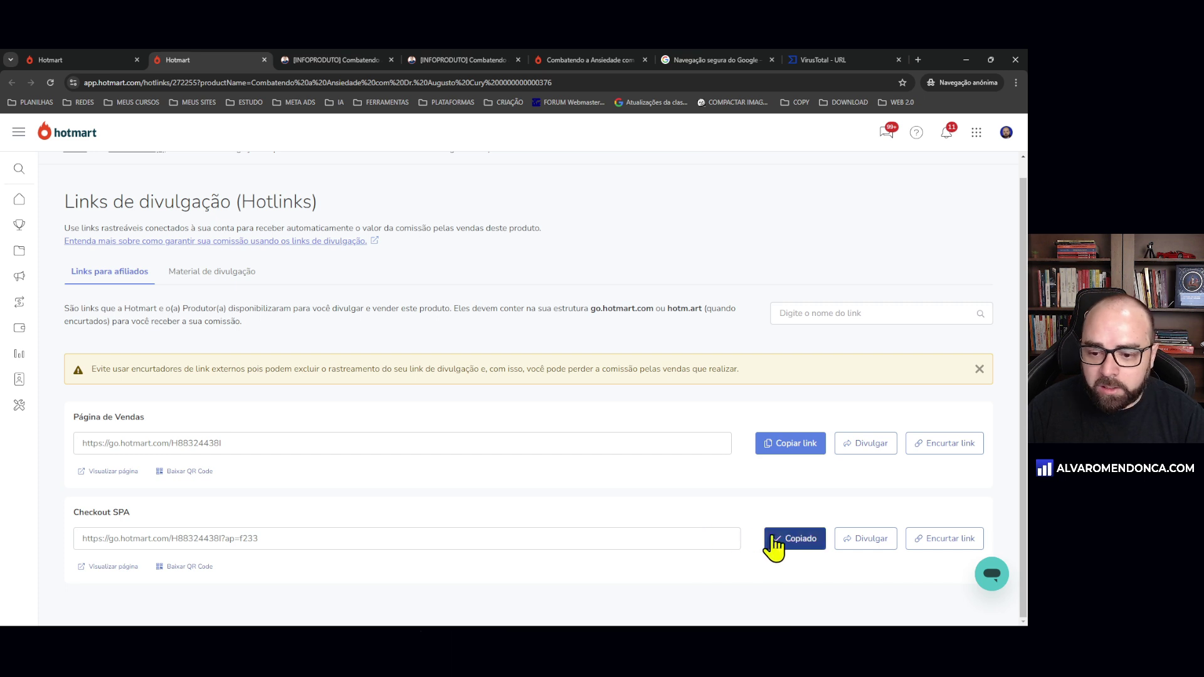
Return to the WordPress admin and start a new affiliate cookie configuration in Super Links' Ativar Cookies section
mouse_move(575, 616)
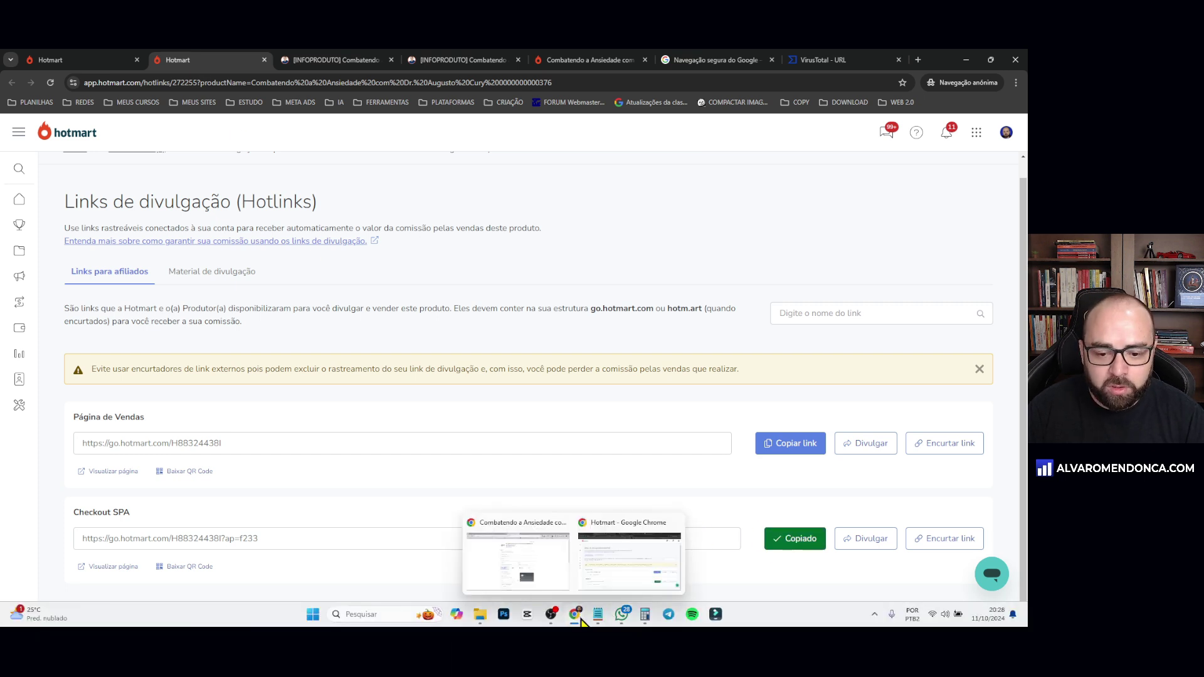
left_click(502, 584)
left_click(204, 60)
left_click(332, 60)
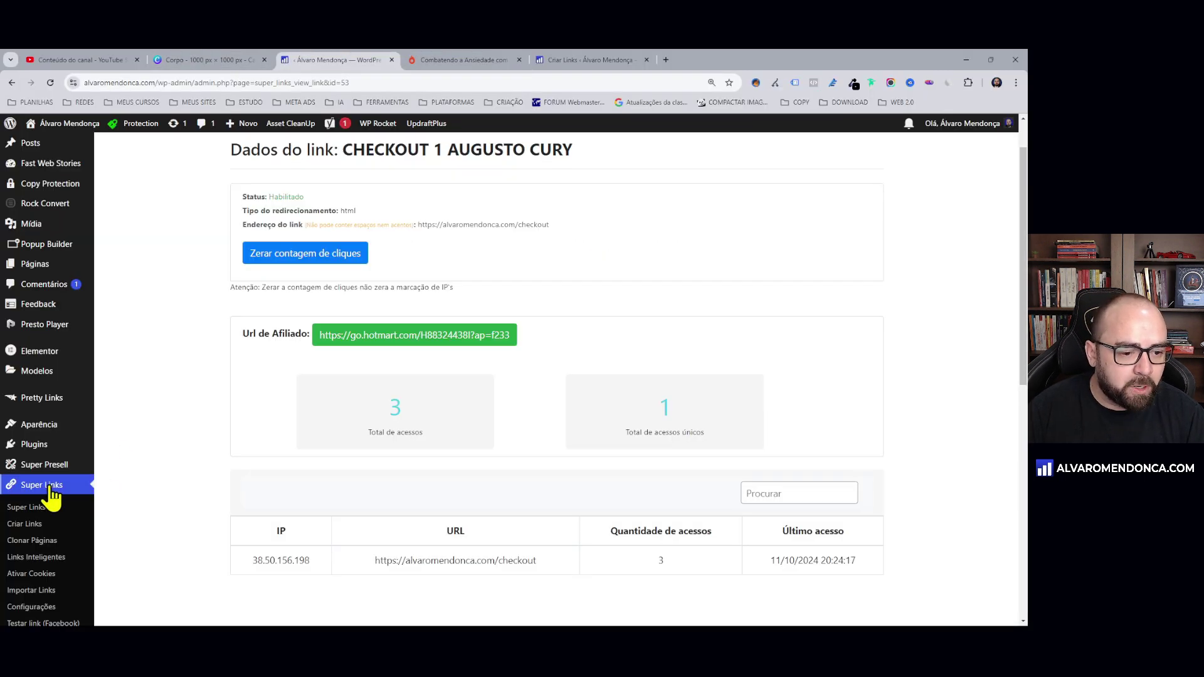
scroll(38, 502, "down", 2)
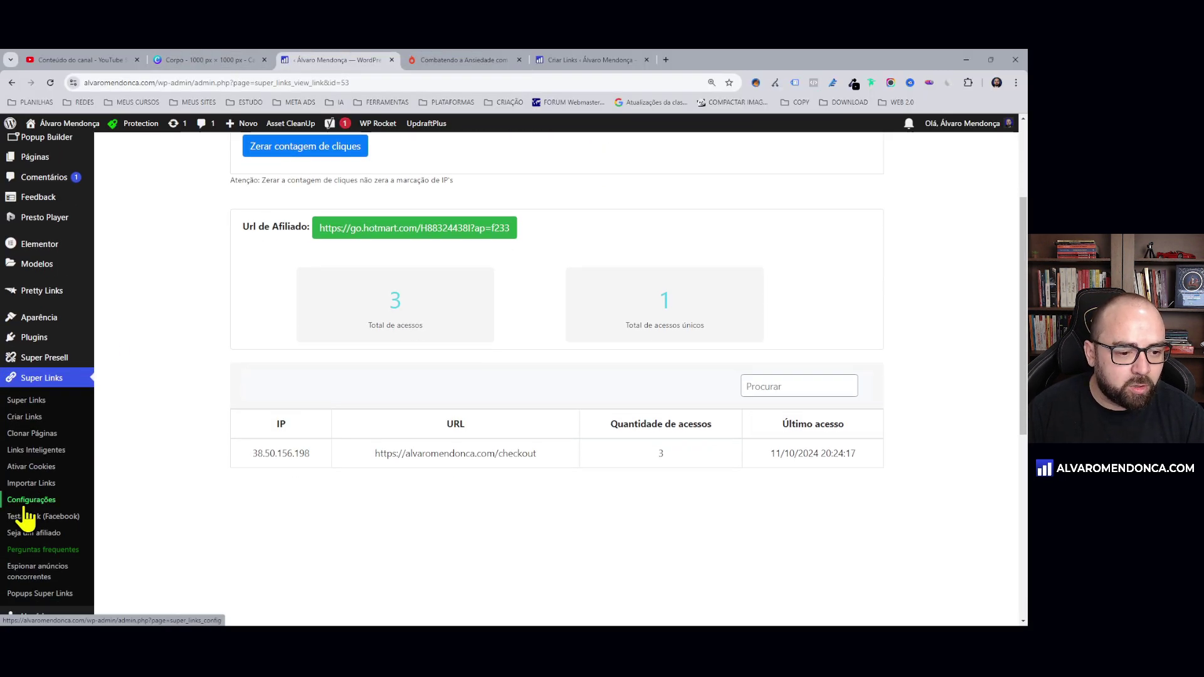
left_click(35, 467)
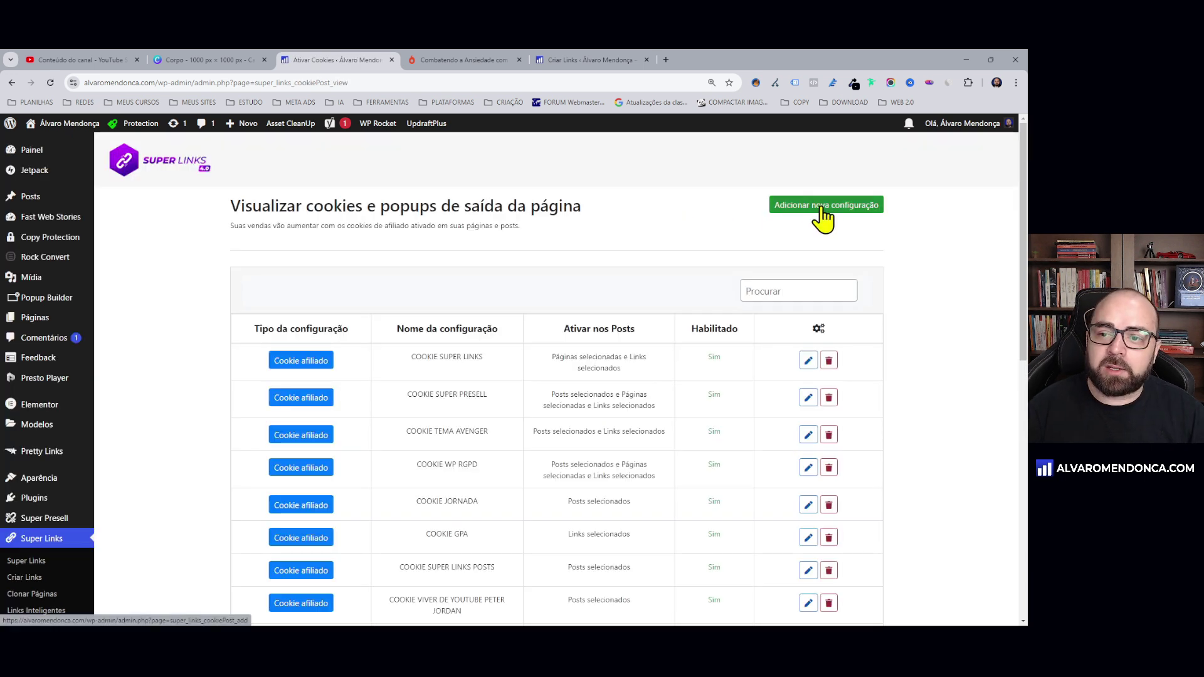
left_click(822, 208)
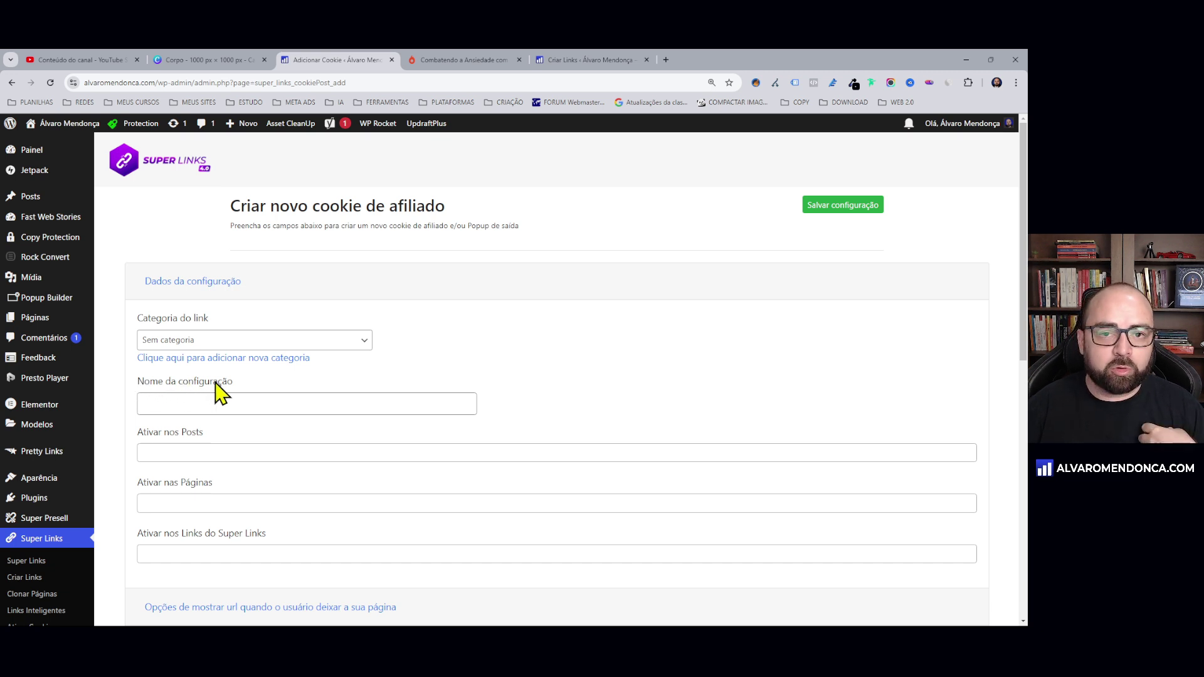
Name the new cookie configuration COOKIE AUGUSTO CURY
left_click(210, 404)
type("coo")
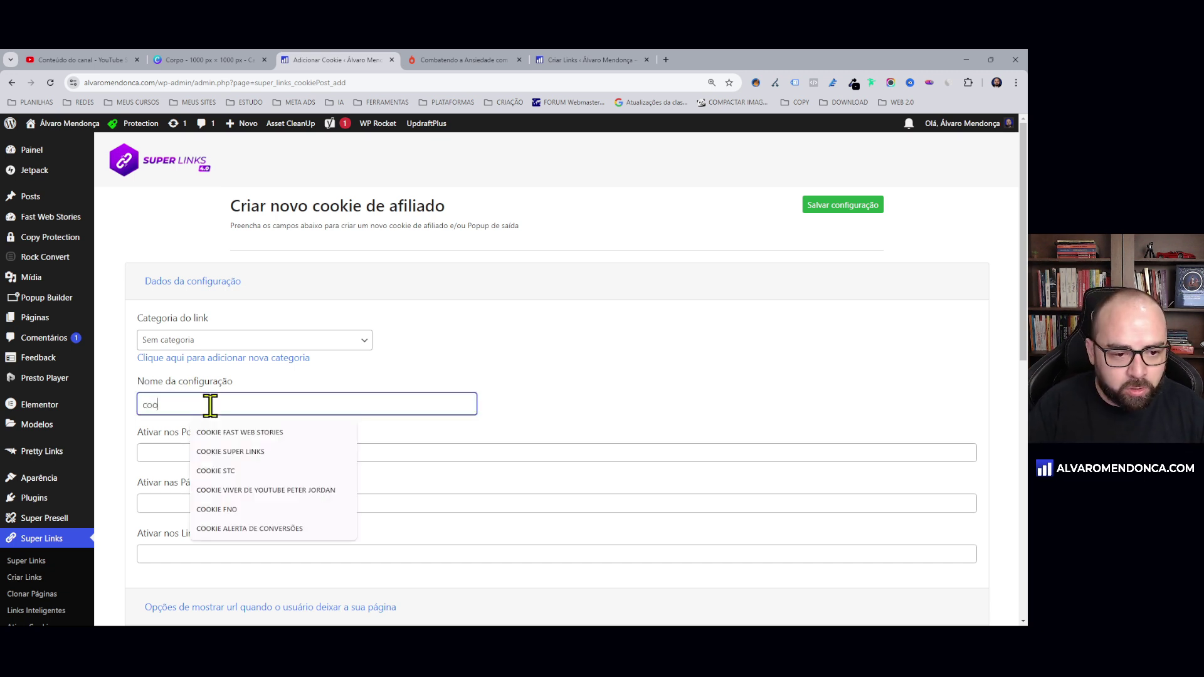
key("BackSpace")
key("BackSpace")
key("BackSpace")
key("Caps_Lock")
type("COOKIE AUGUSTO CURY")
Activate the cookie on the /augusto-cury link from the Super Links links
scroll(188, 376, "down", 2)
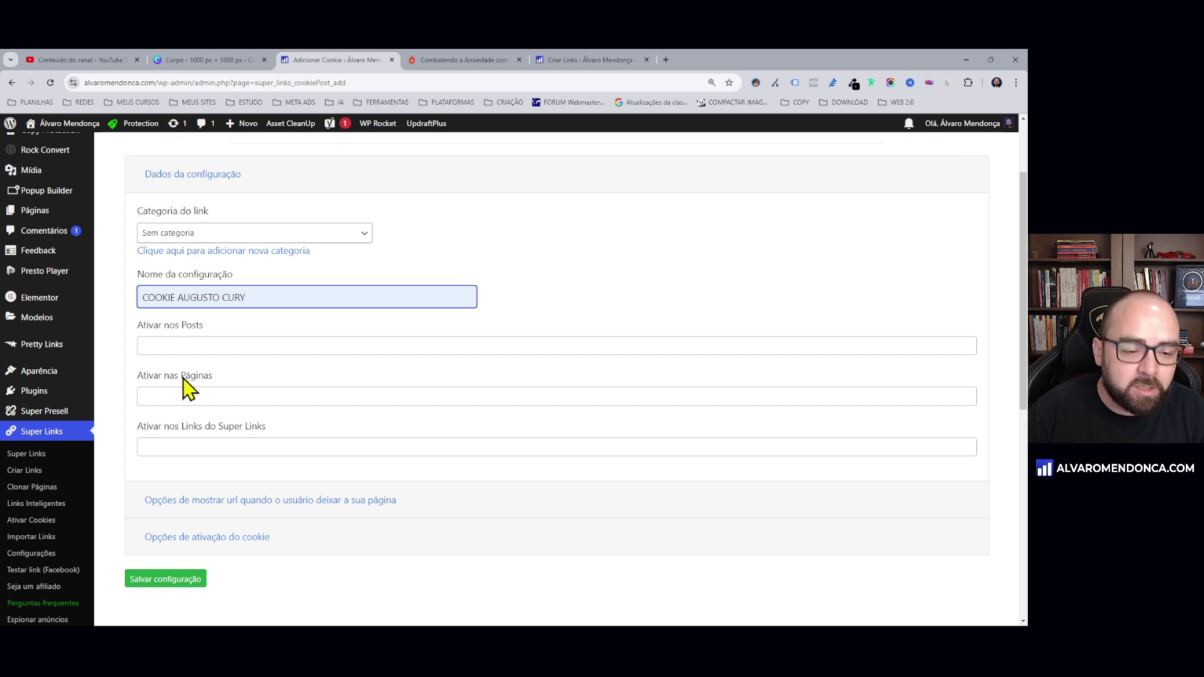
scroll(188, 386, "down", 1)
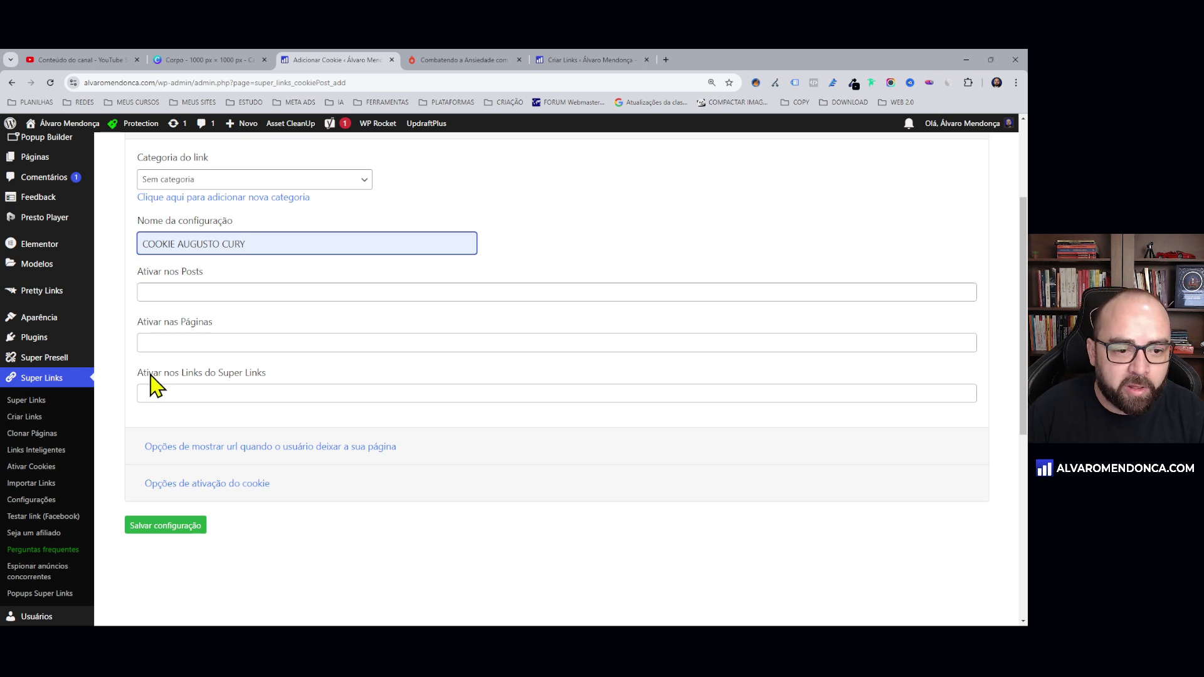
left_click(248, 390)
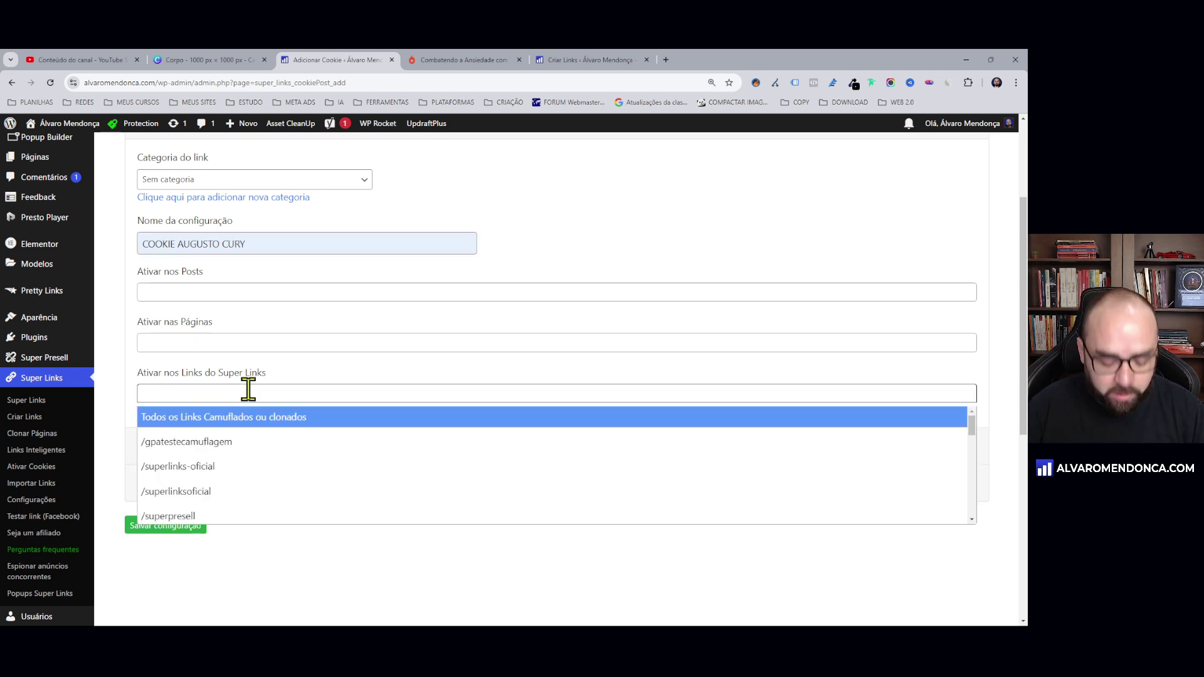
type("AU")
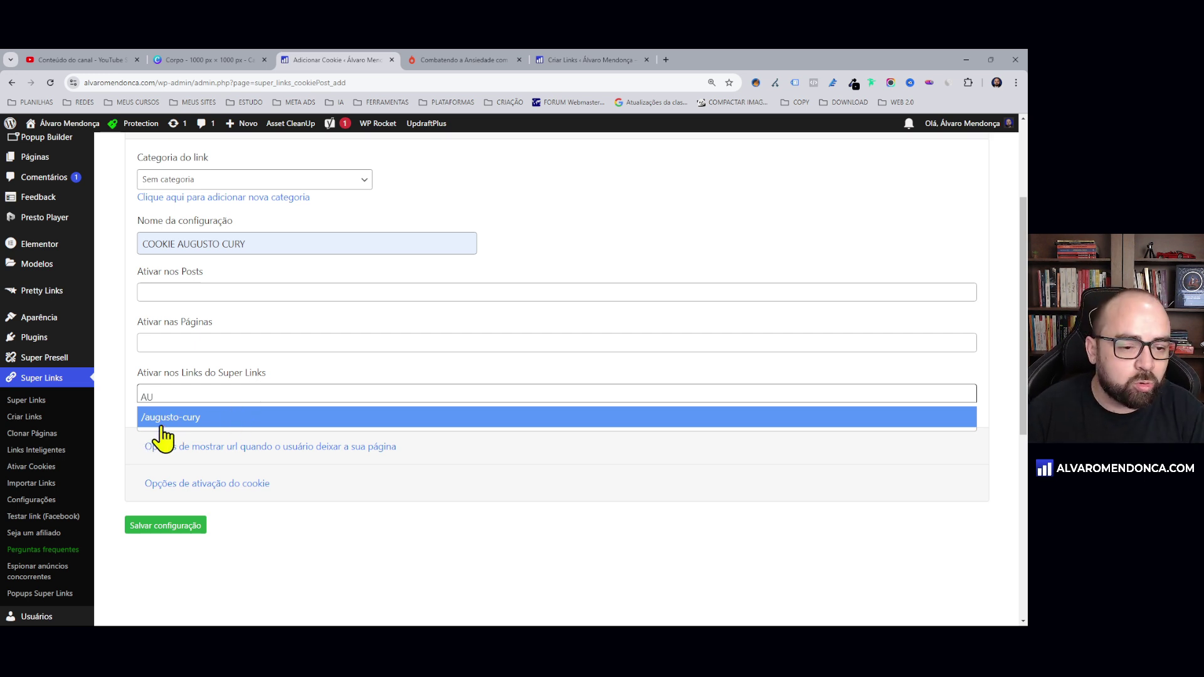
left_click(193, 418)
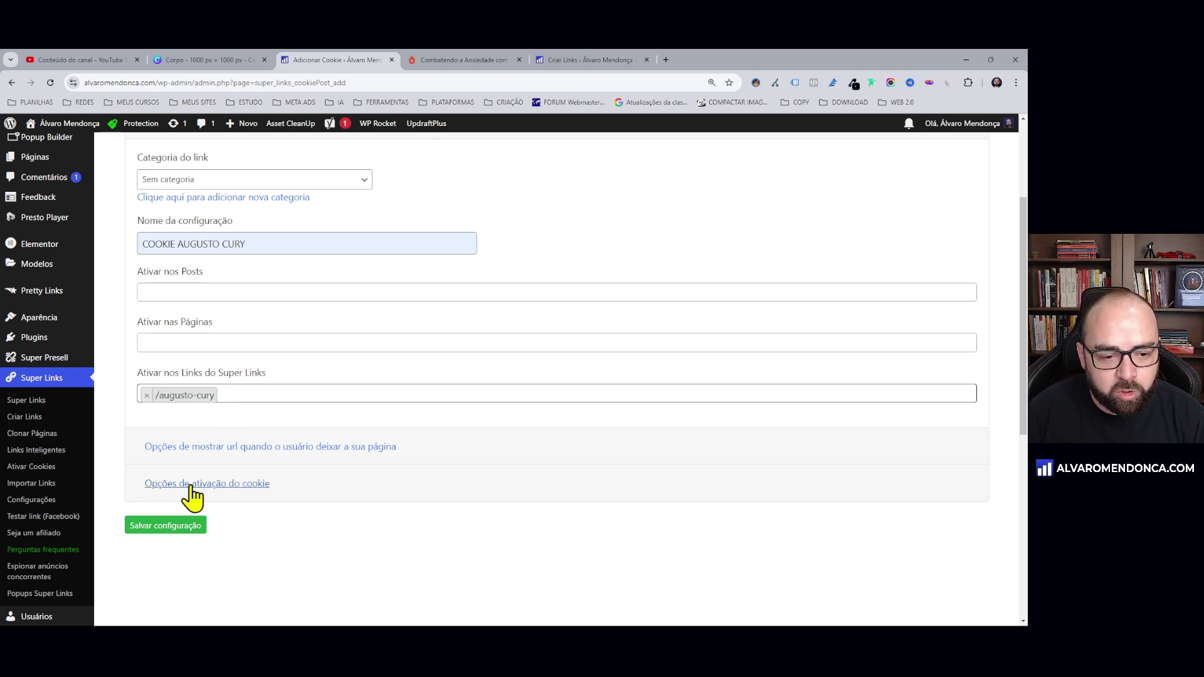
Enter the copied Hotmart checkout affiliate link as the link that activates the cookie in the cookie activation options
left_click(254, 485)
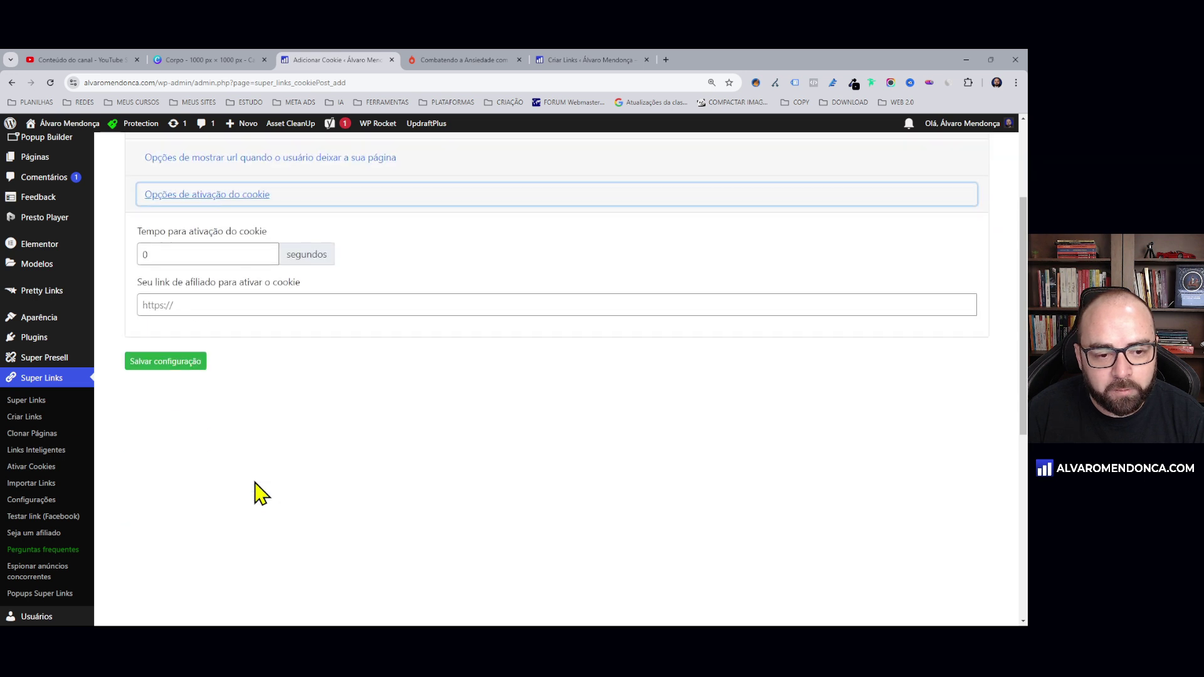
left_click(242, 304)
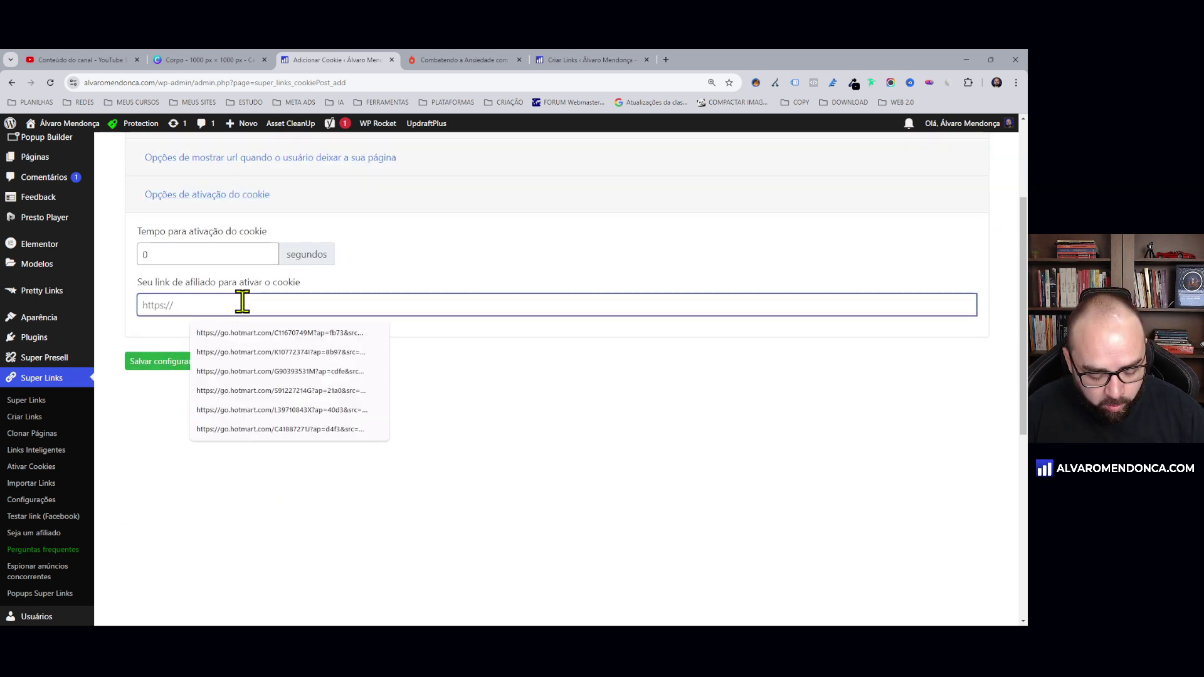
type("https://go.hotmart.com/H88324438I?ap=f233")
left_click(321, 416)
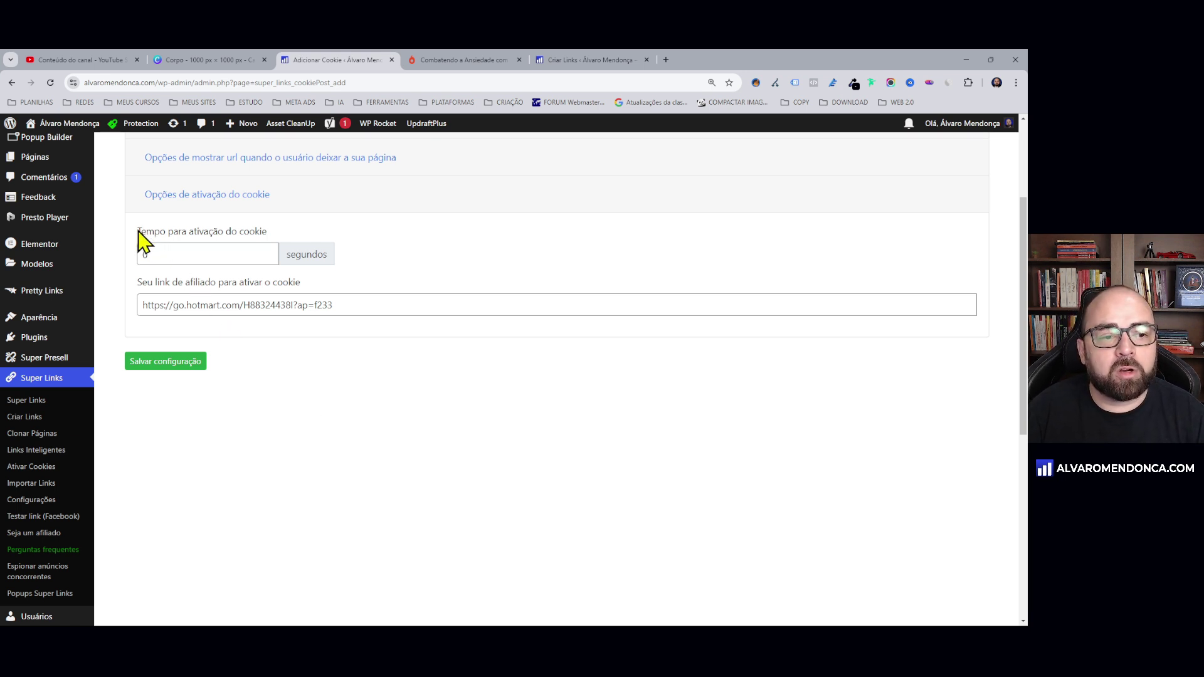
Set the cookie activation time to 3 seconds
left_click_drag(138, 231, 269, 242)
left_click(280, 242)
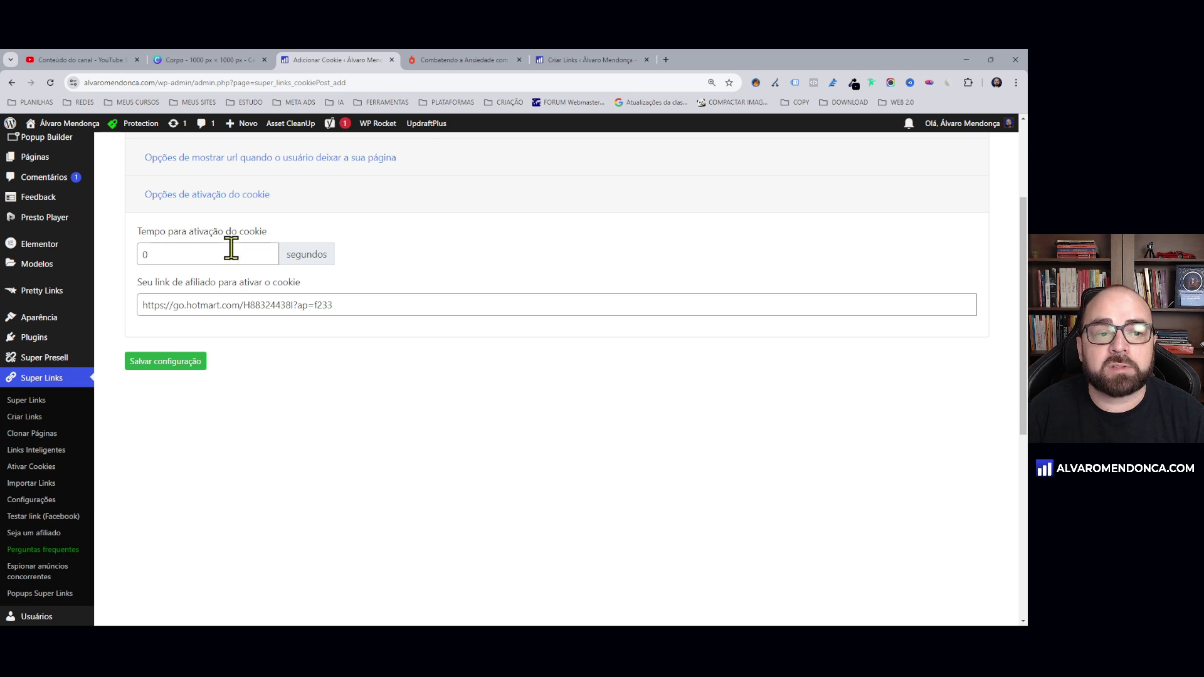
left_click_drag(177, 250, 120, 260)
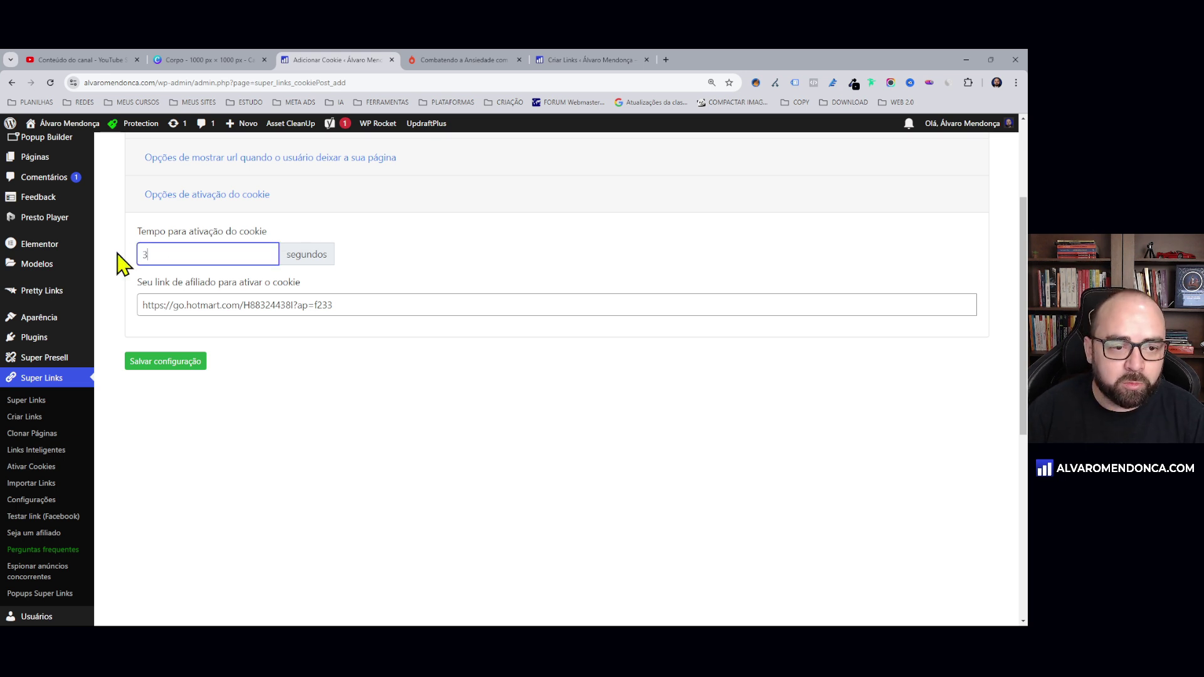
left_click(448, 250)
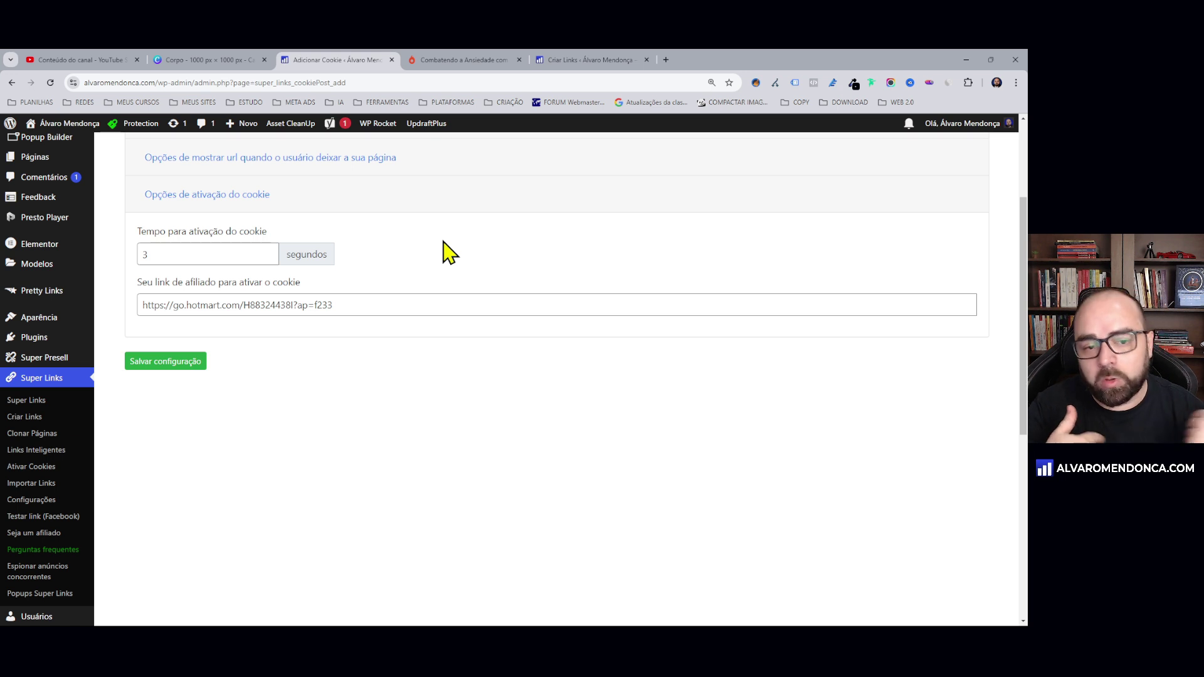
left_click_drag(150, 305, 307, 305)
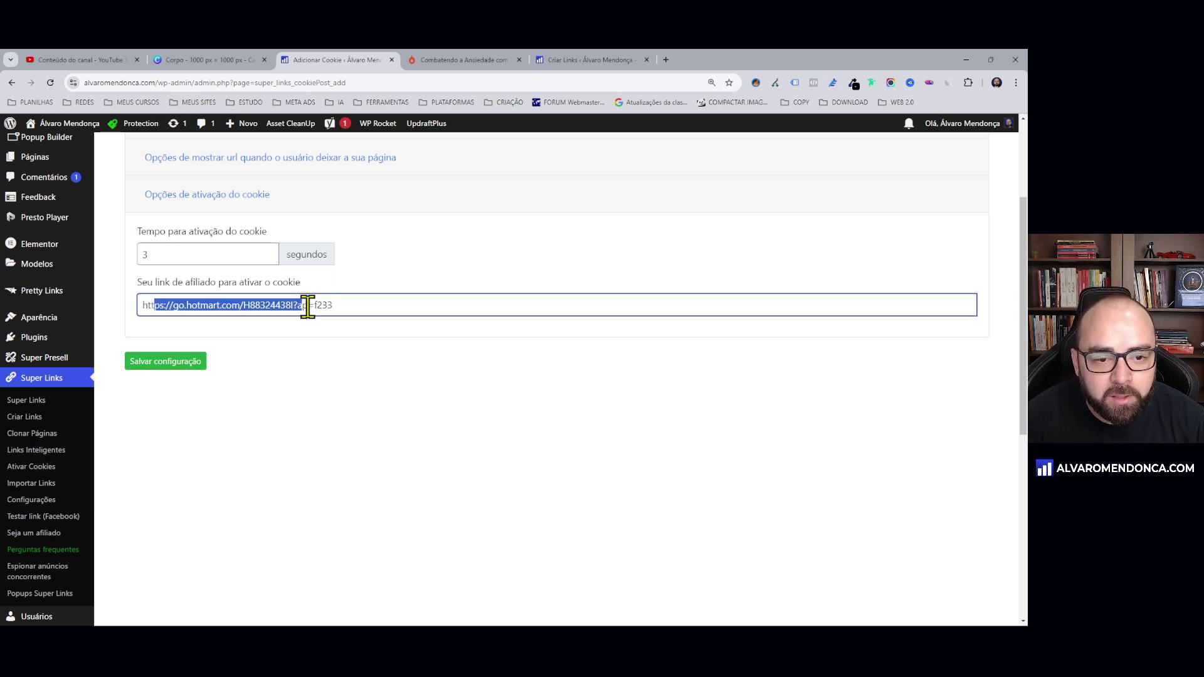
left_click(361, 308)
left_click(400, 252)
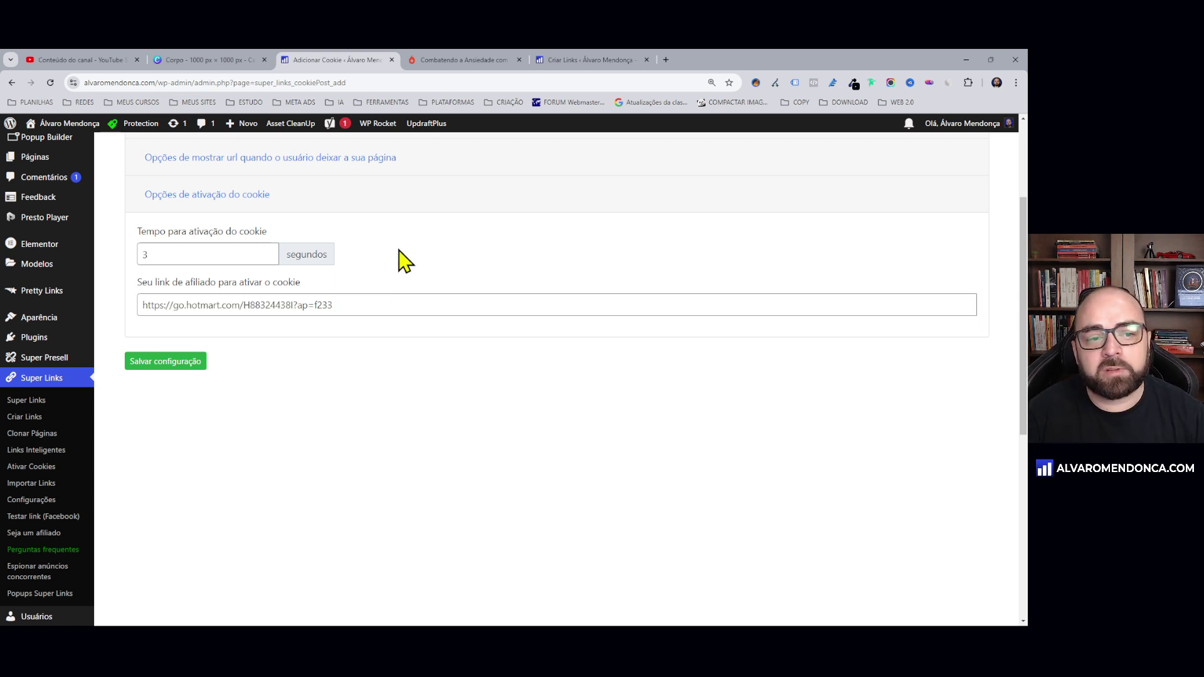
triple_click(320, 303)
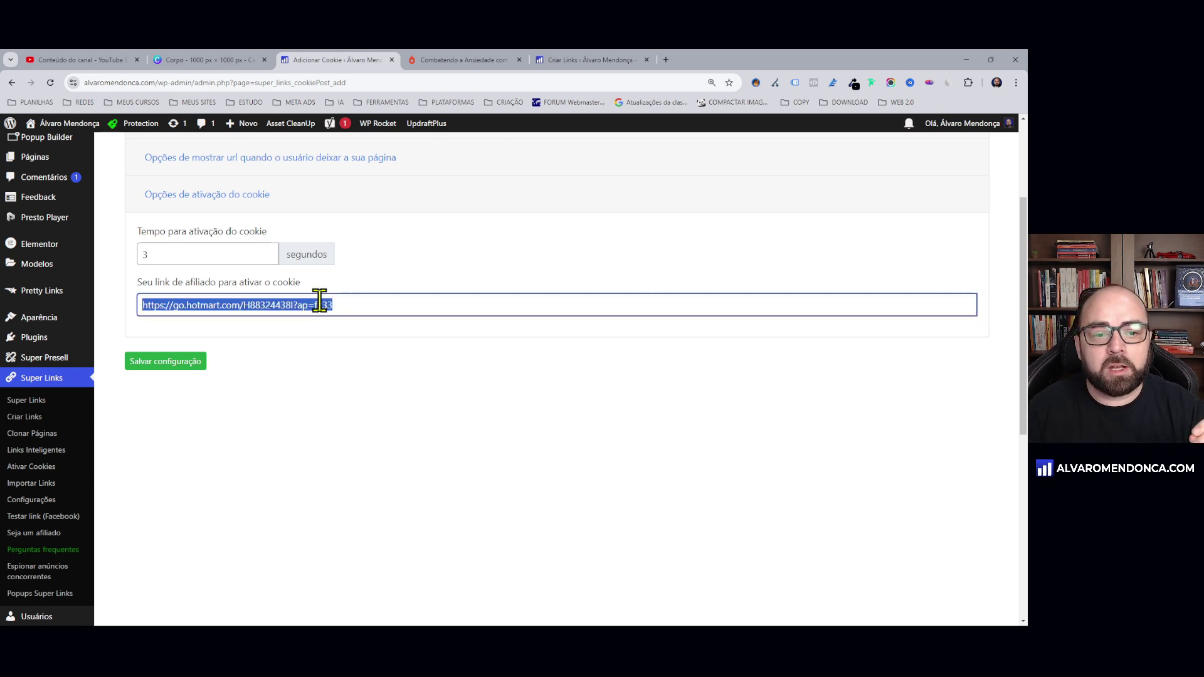
left_click(231, 303)
left_click(345, 363)
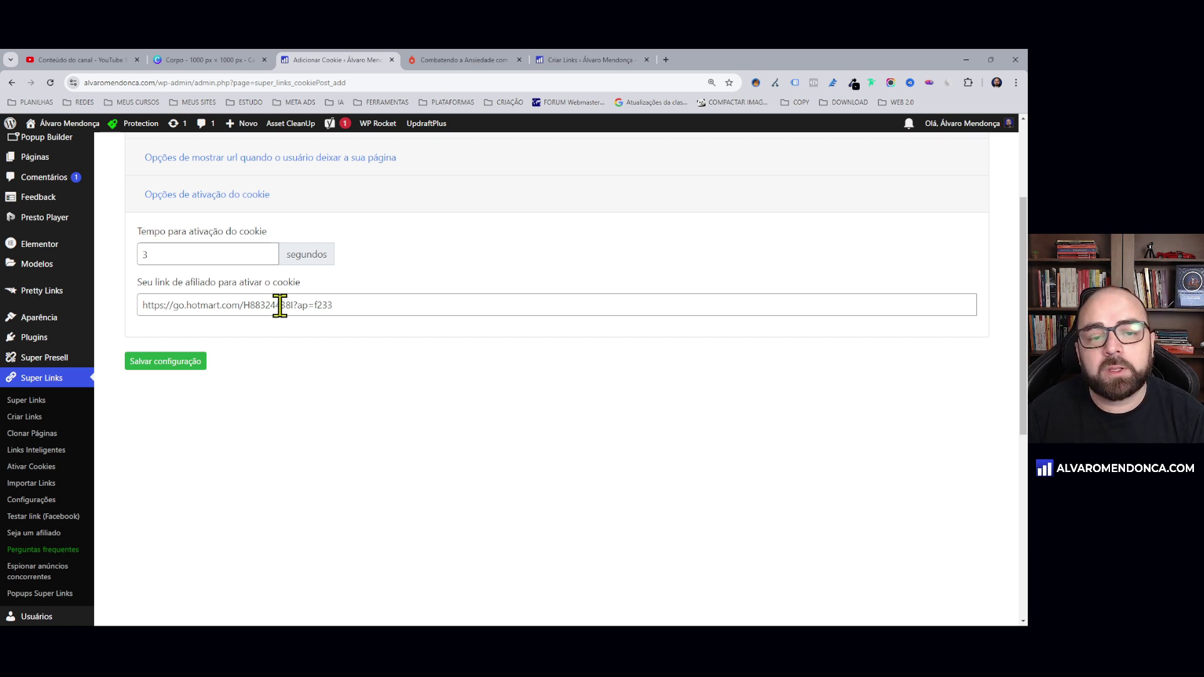
Set the cookie activation time to 5 seconds and save the configuration
left_click_drag(140, 252, 155, 252)
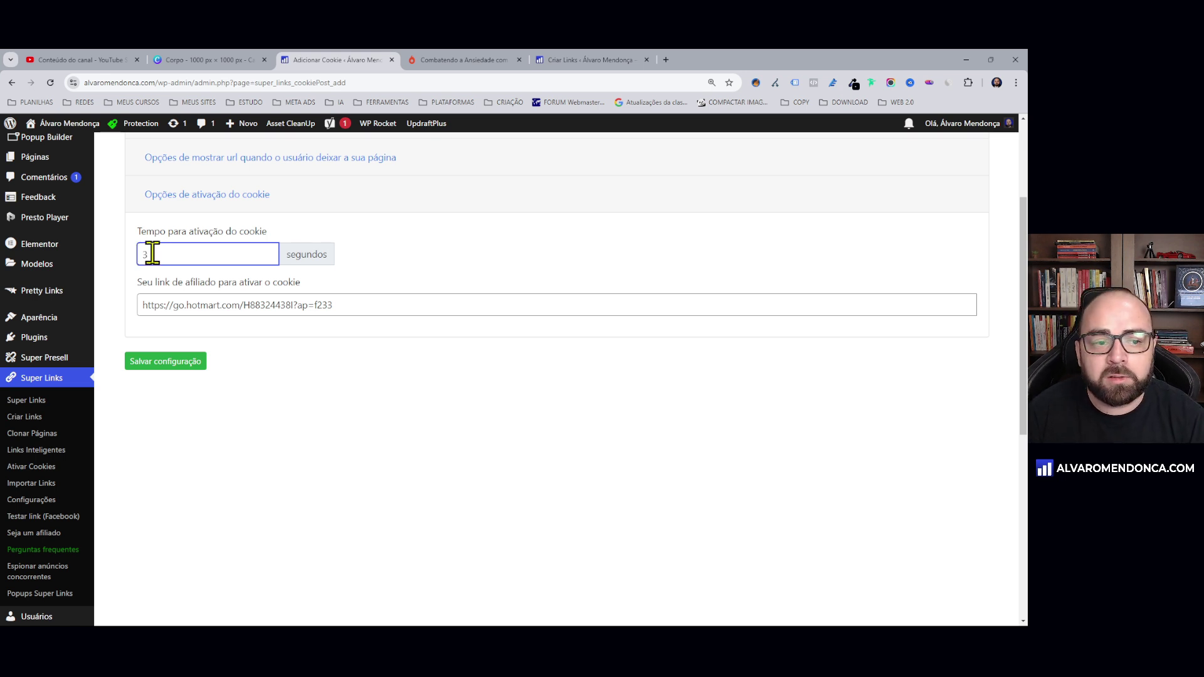
left_click_drag(139, 254, 158, 254)
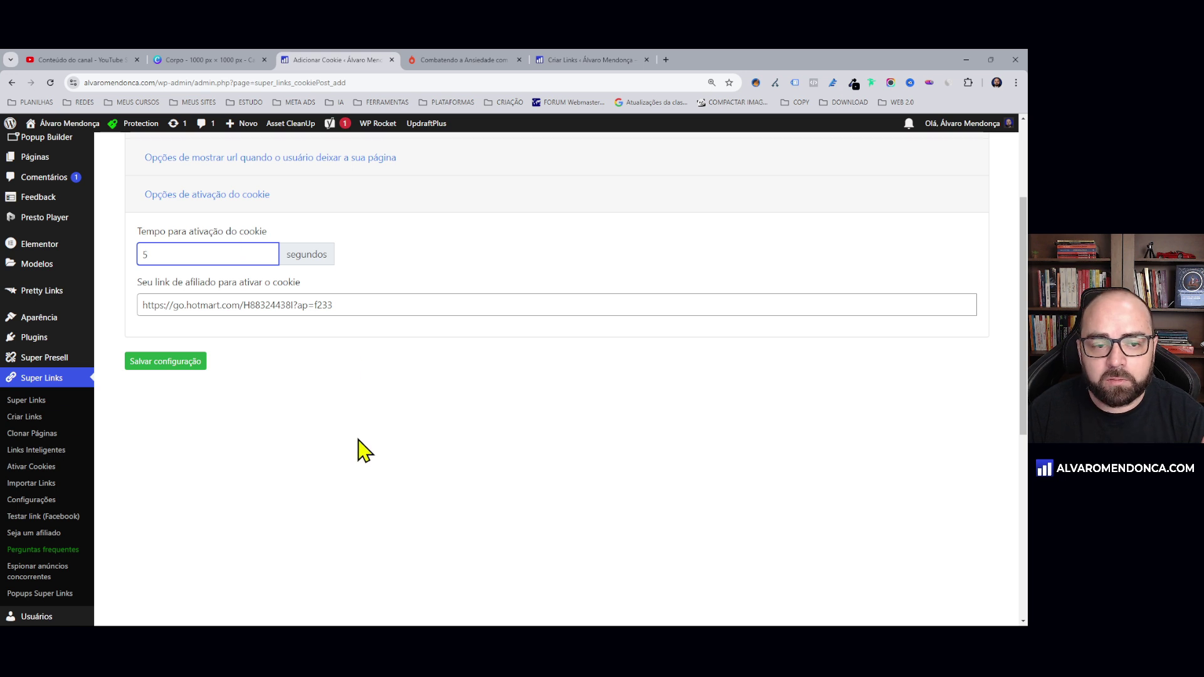
left_click(167, 368)
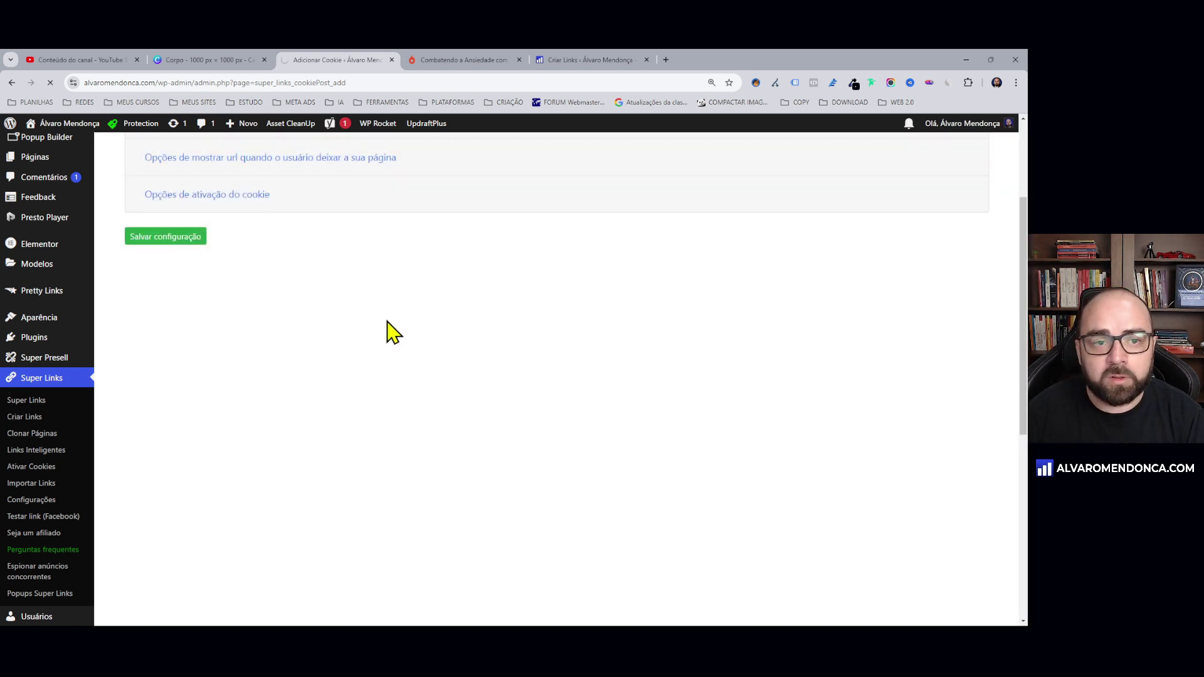
Switch to the Canva outline and undo the red strokes crossing out the third and fourth bottom-row boxes on page 3
key("ctrl+shift+Tab")
scroll(546, 421, "up", 15)
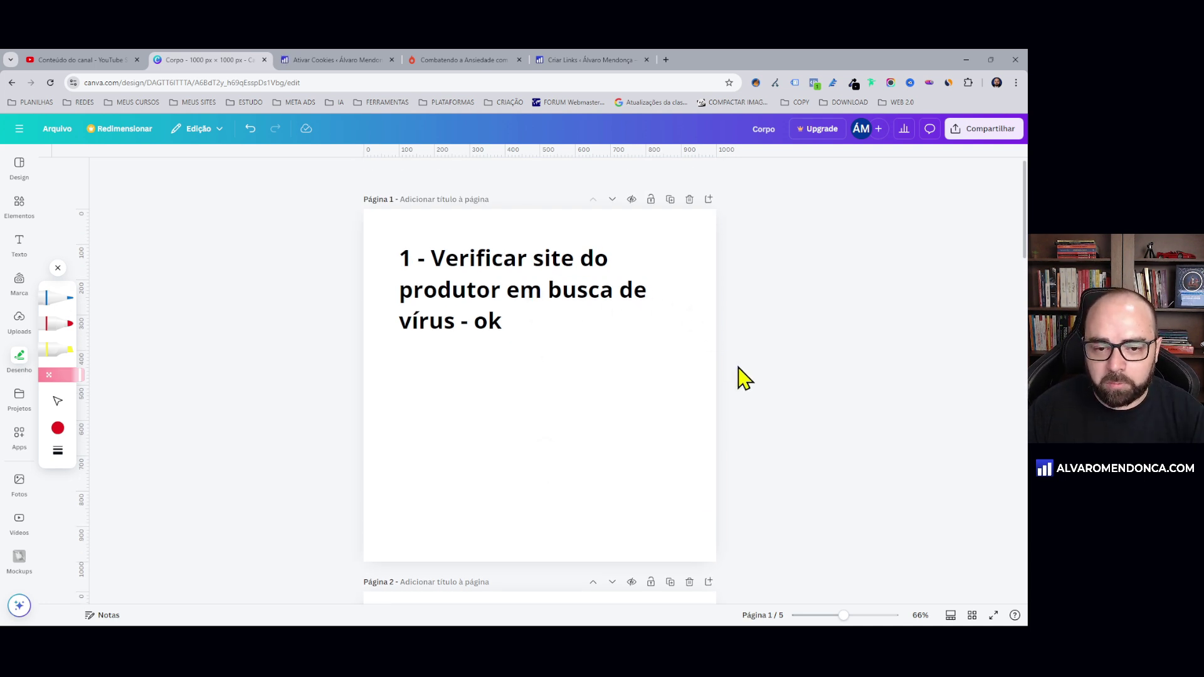
scroll(742, 376, "down", 8)
scroll(742, 377, "up", 1)
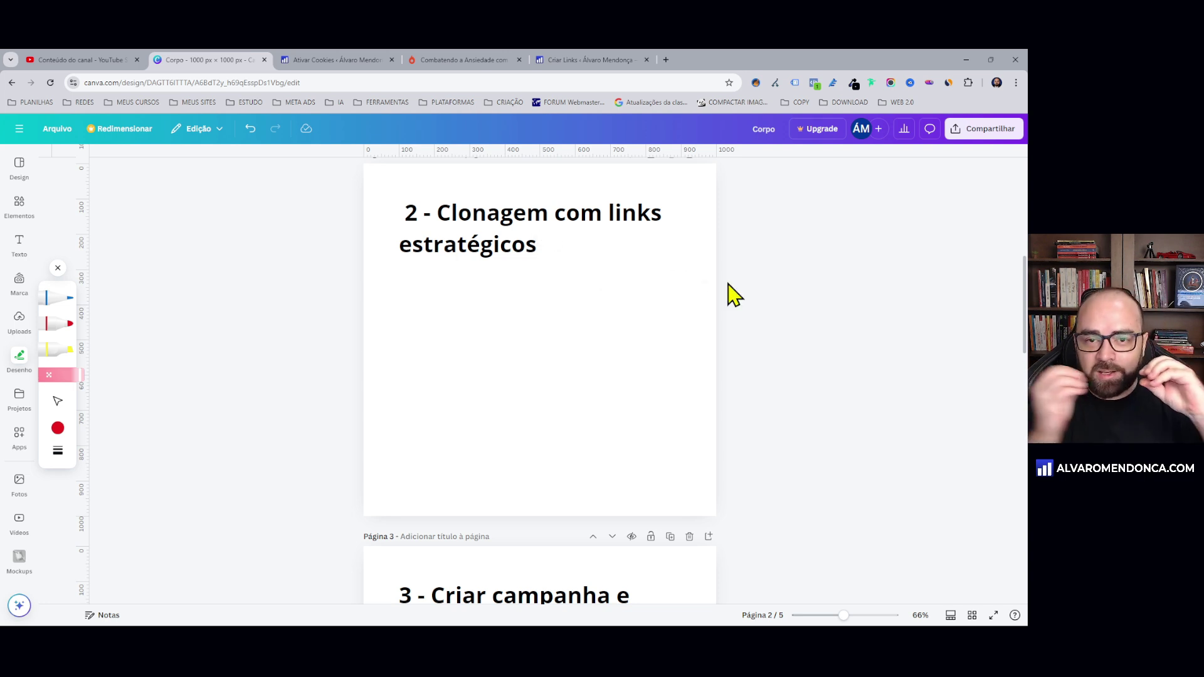
scroll(734, 295, "down", 5)
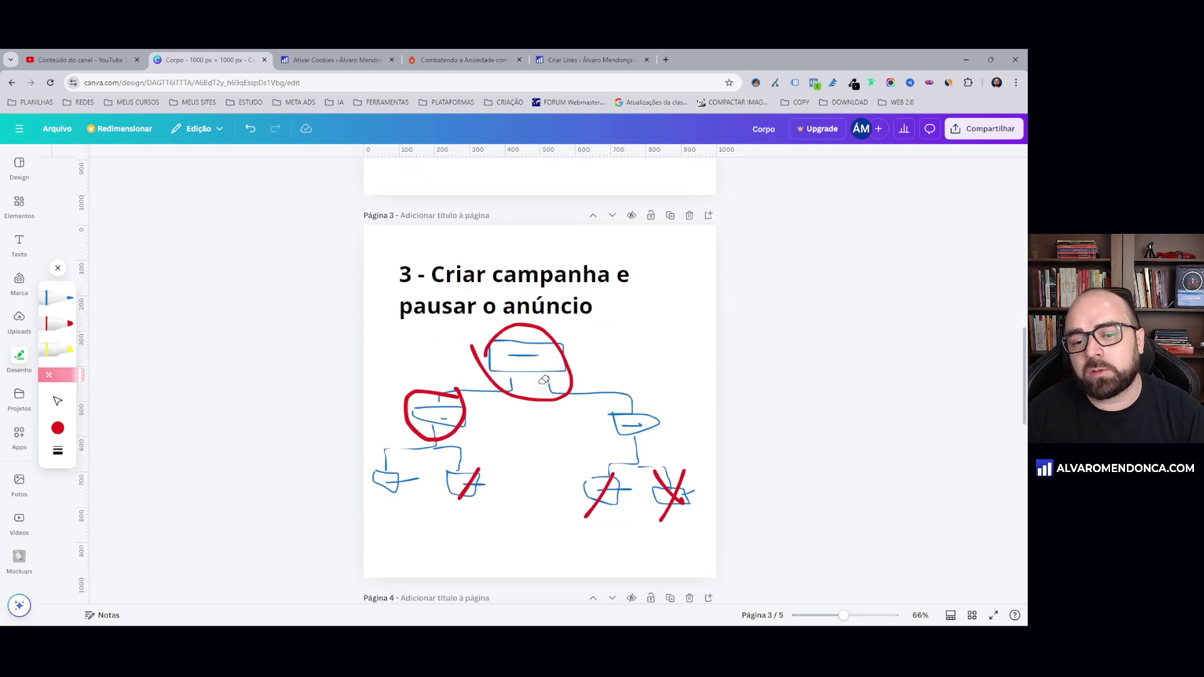
key("ctrl+z")
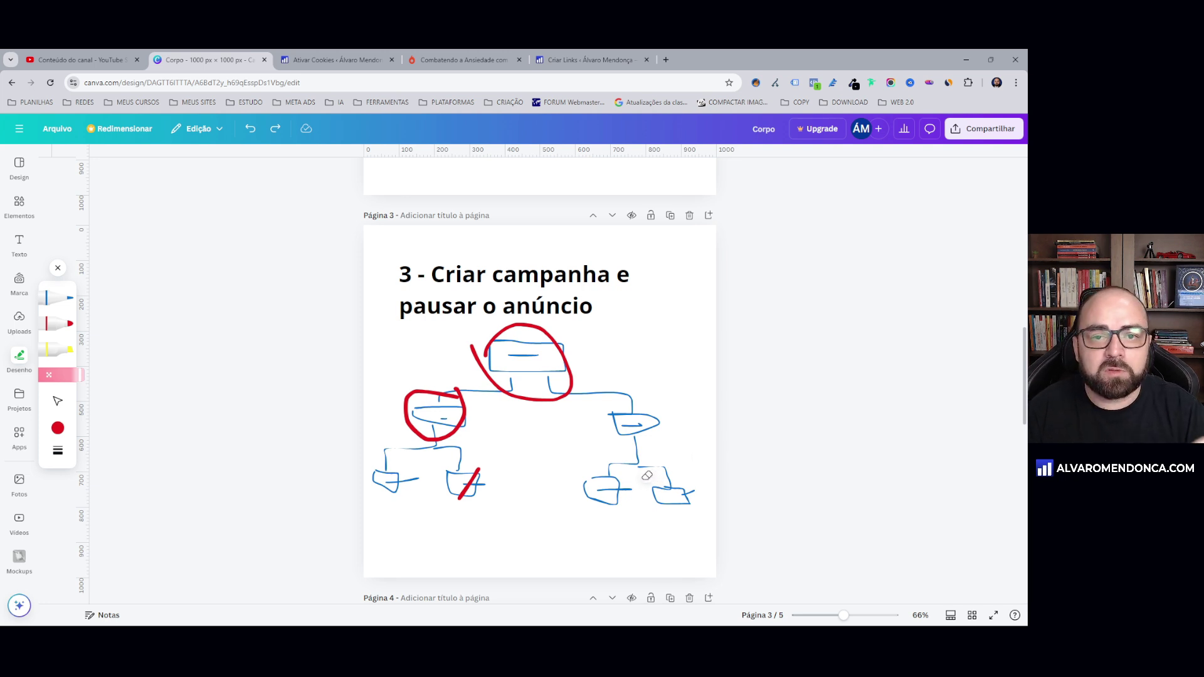
Show page 4 on ad activation and cookie marking, and check the cookie list in Super Links
scroll(639, 452, "down", 5)
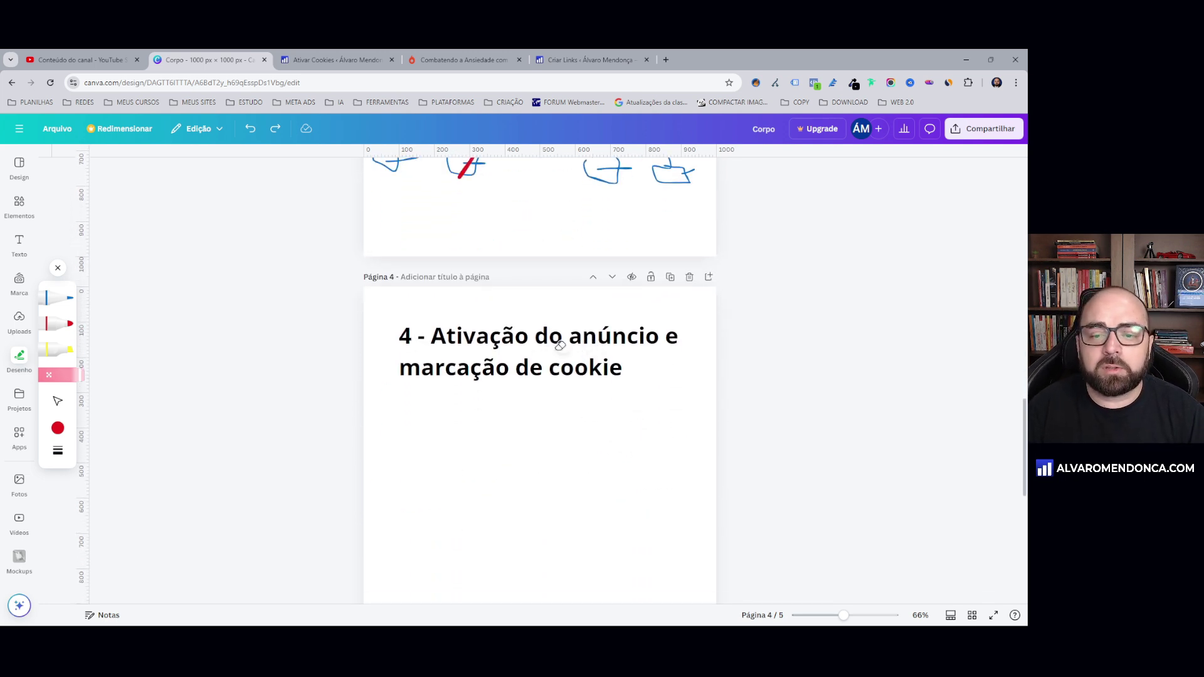
scroll(548, 307, "up", 1)
scroll(564, 314, "down", 2)
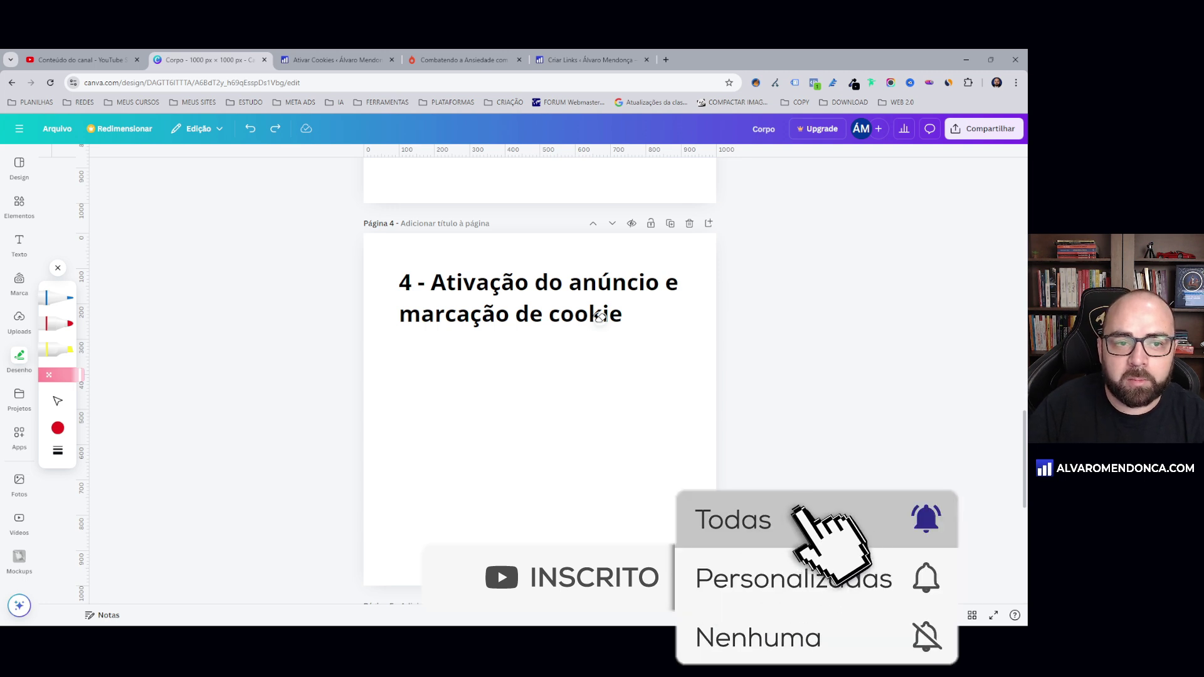
left_click(306, 59)
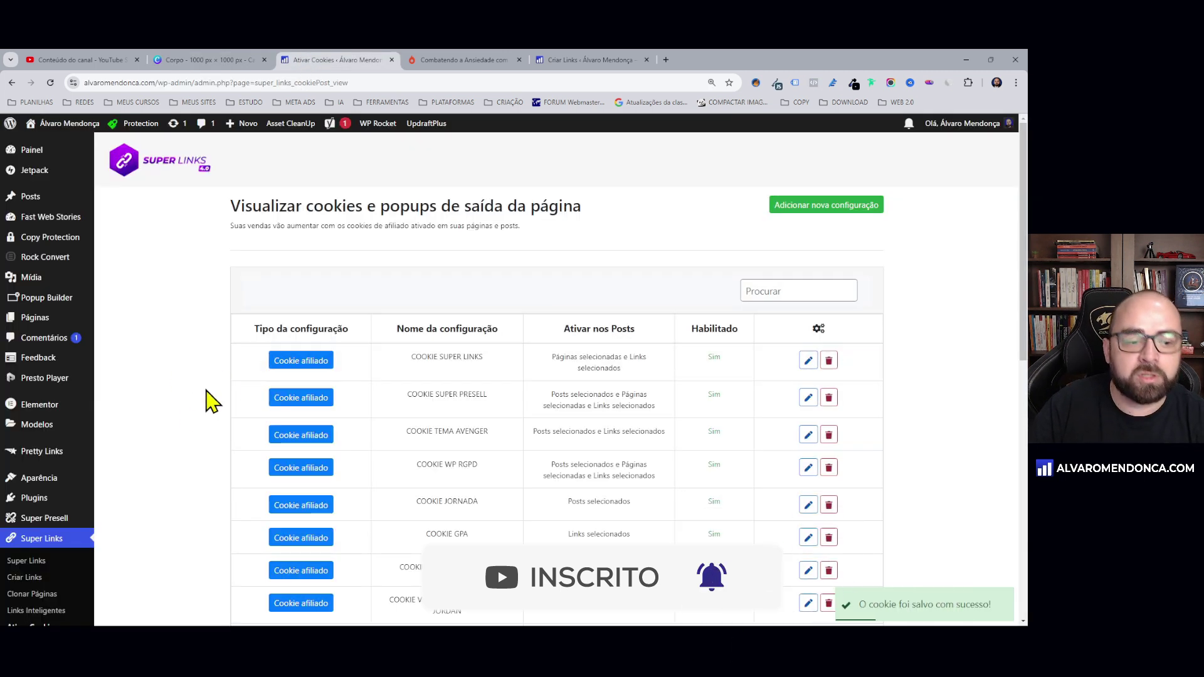
scroll(40, 549, "down", 2)
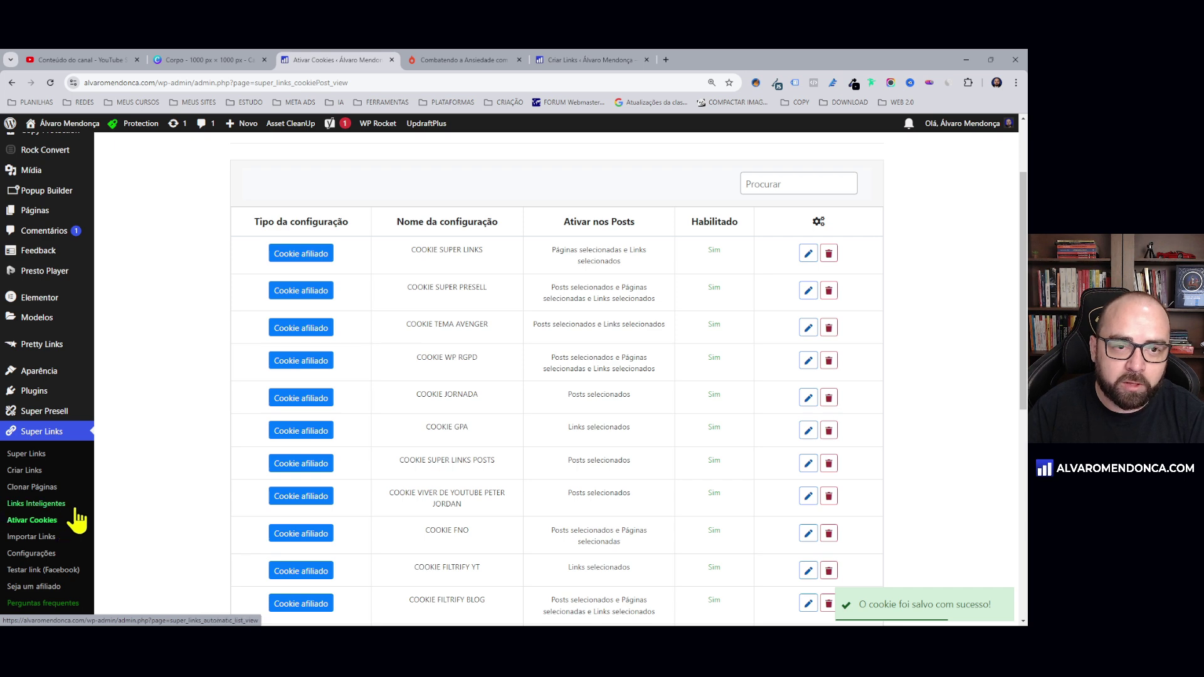
Look at the Hotmart checkout page and show outline page 5 on verifying the IPs that clicked the ad
left_click(432, 60)
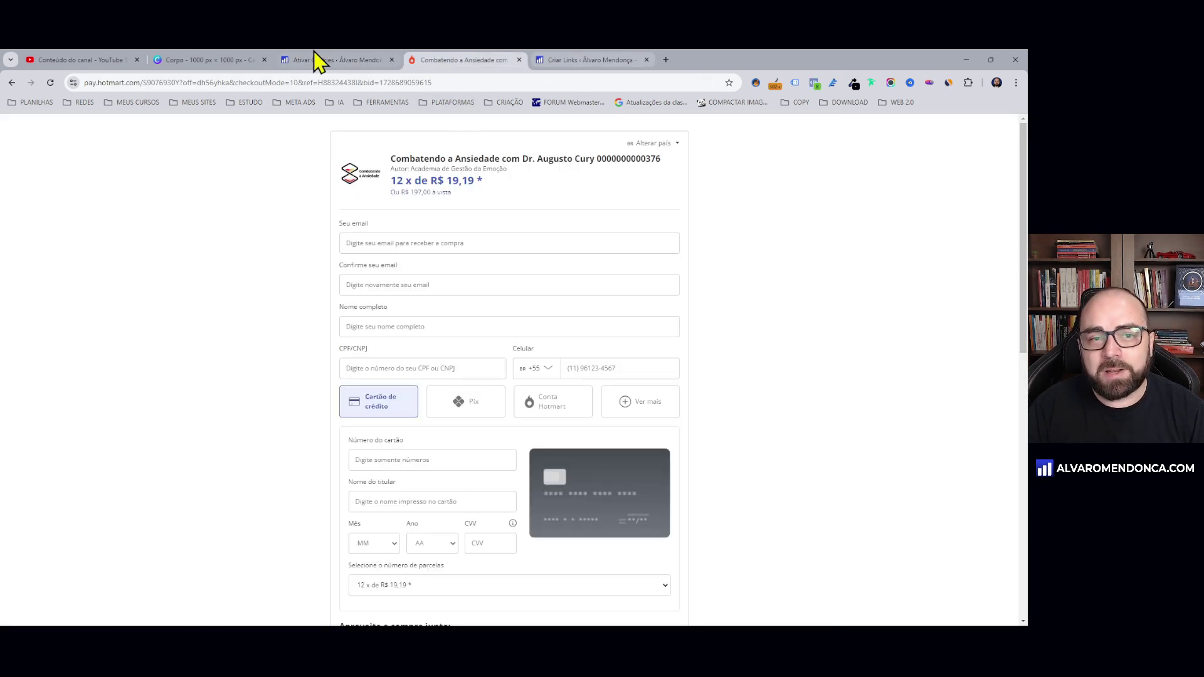
left_click(255, 59)
scroll(484, 329, "down", 6)
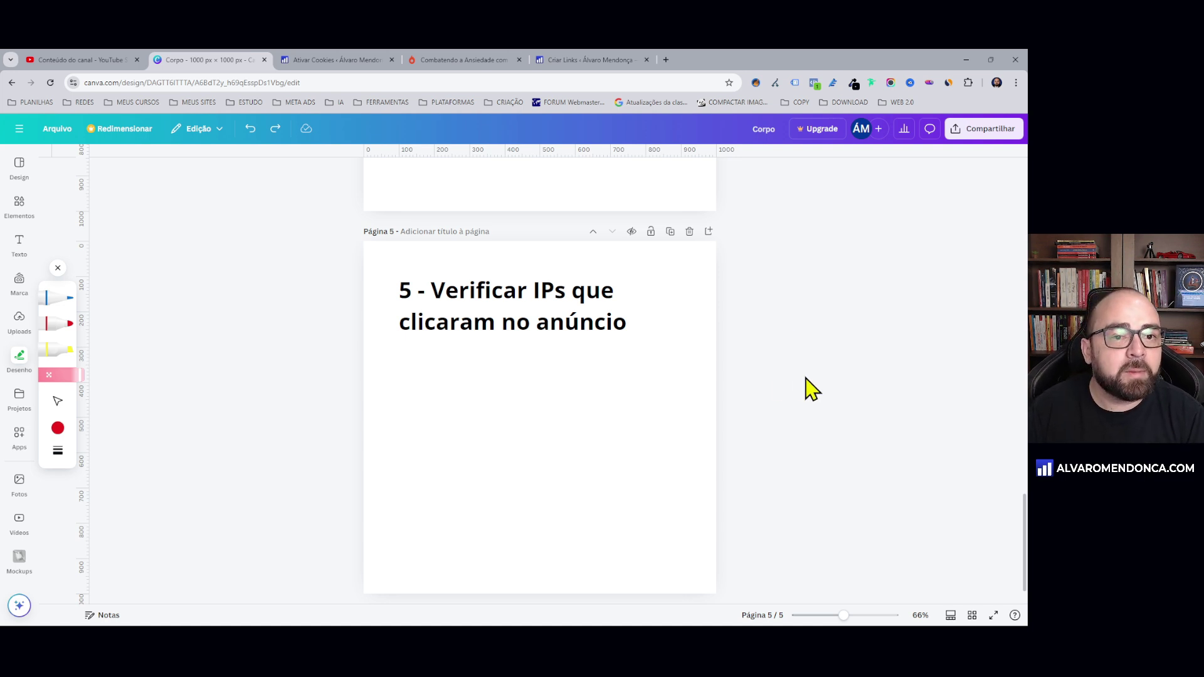
Open the metrics of the PLUGIN ALERTA DE CONVERSÕES page among the uncategorised cloned pages in Super Links
left_click(344, 59)
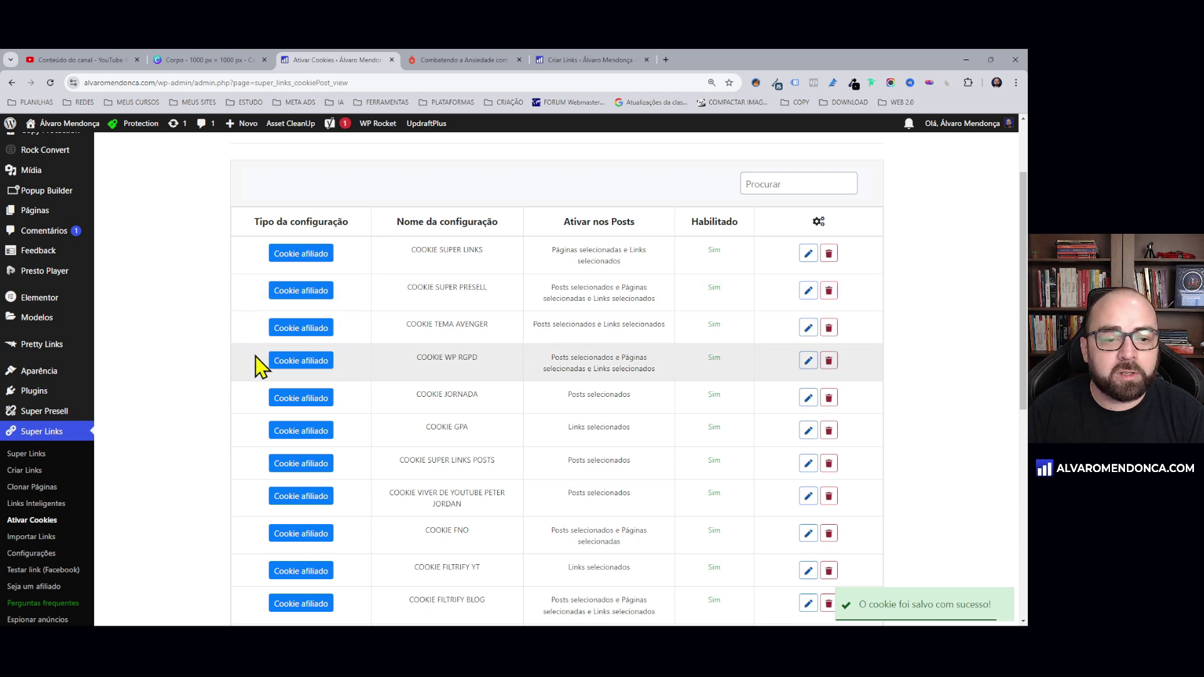
left_click(24, 493)
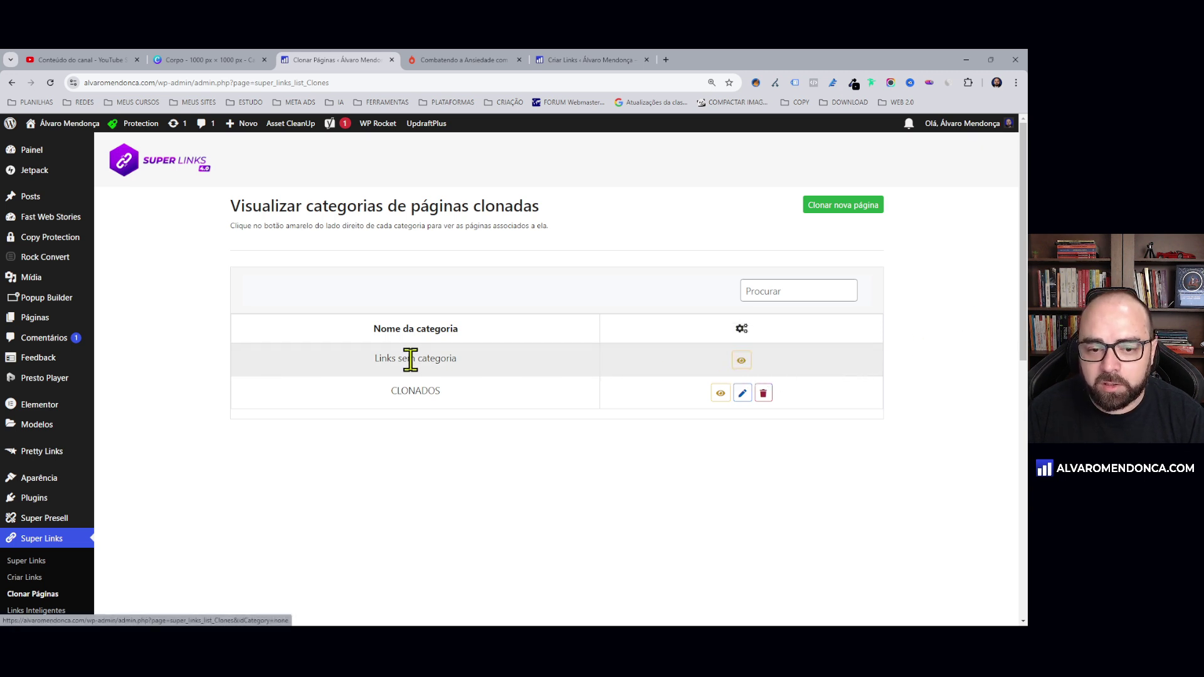
left_click(741, 363)
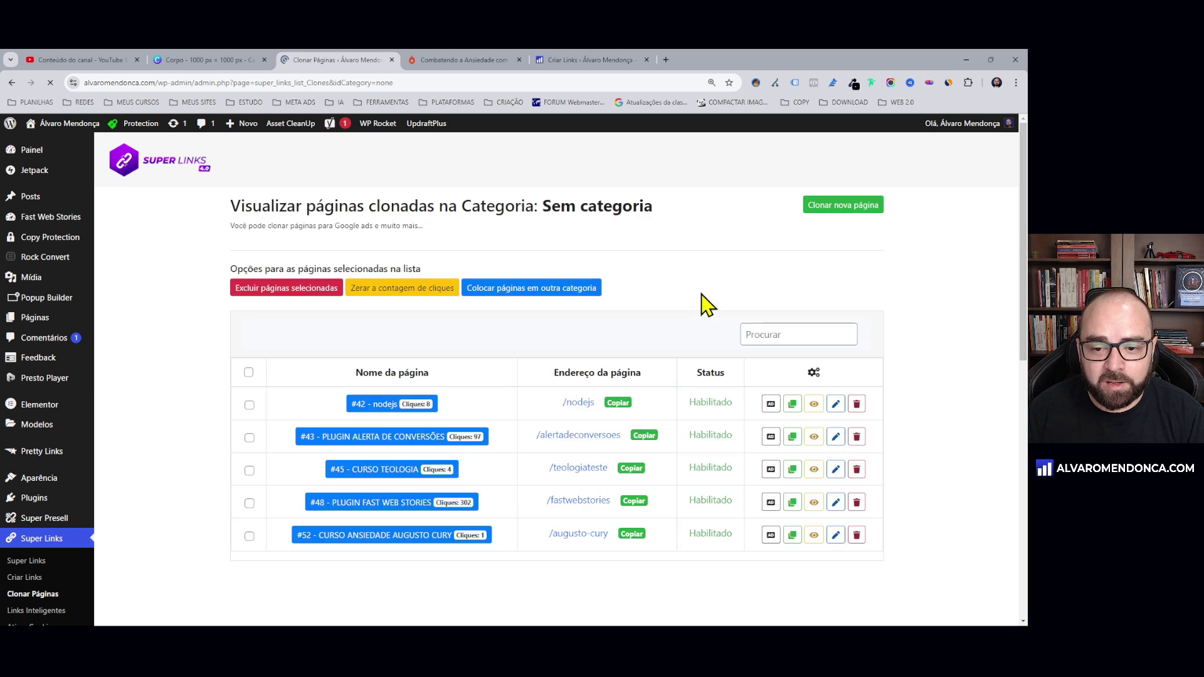
left_click(815, 442)
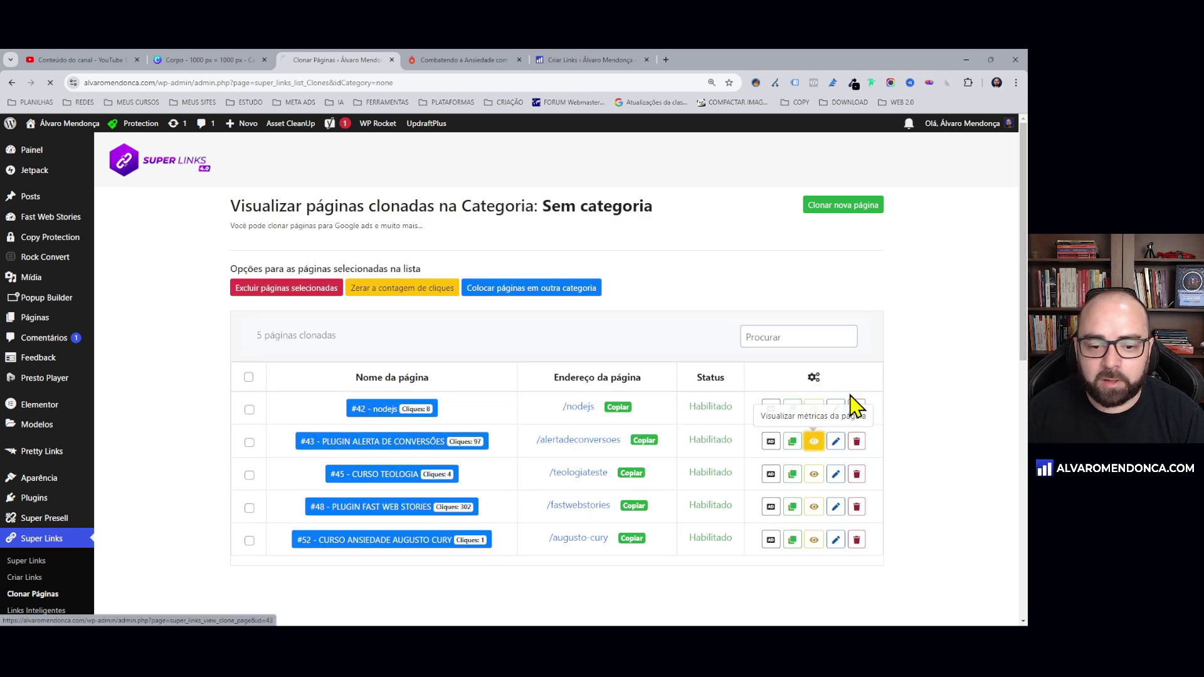